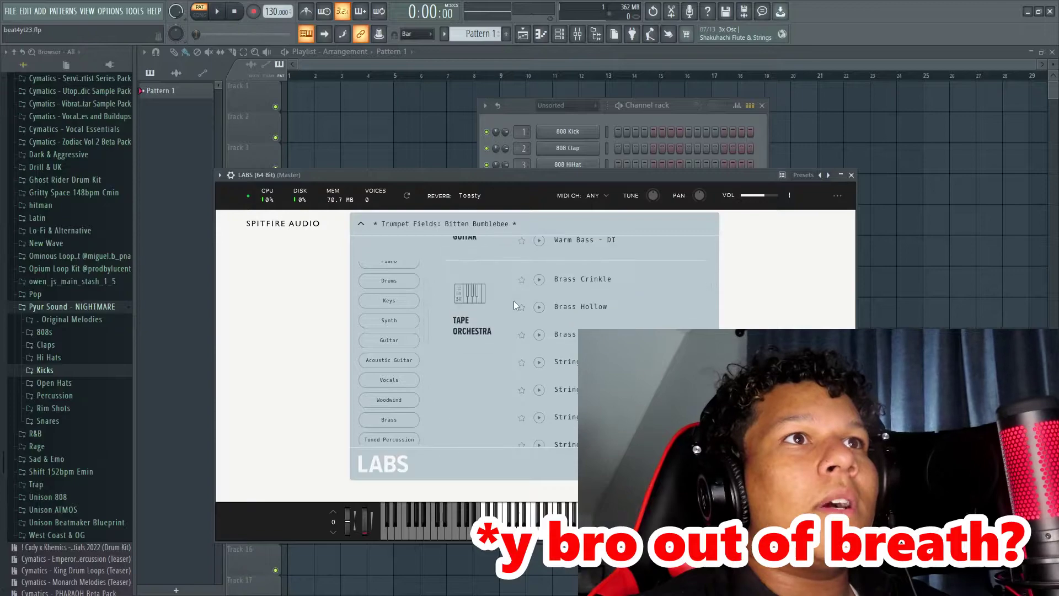
Browse the LABS presets down to the Mandolin group and preview Fingered 1.
{"action": "scroll", "coordinate": [532, 317], "scroll_direction": "down", "scroll_amount": 10}
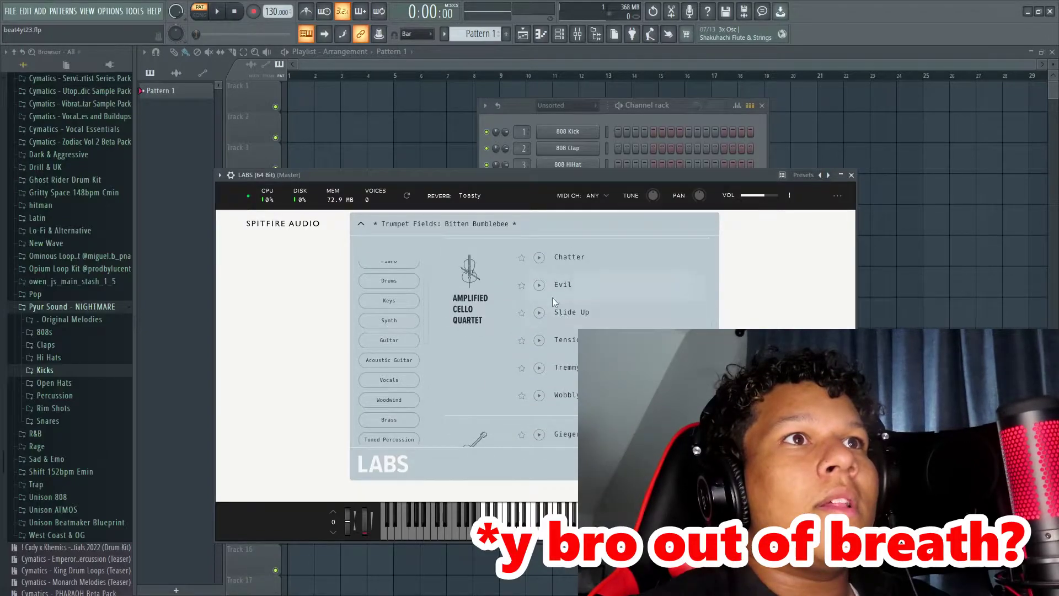
{"action": "scroll", "coordinate": [519, 295], "scroll_direction": "down", "scroll_amount": 5}
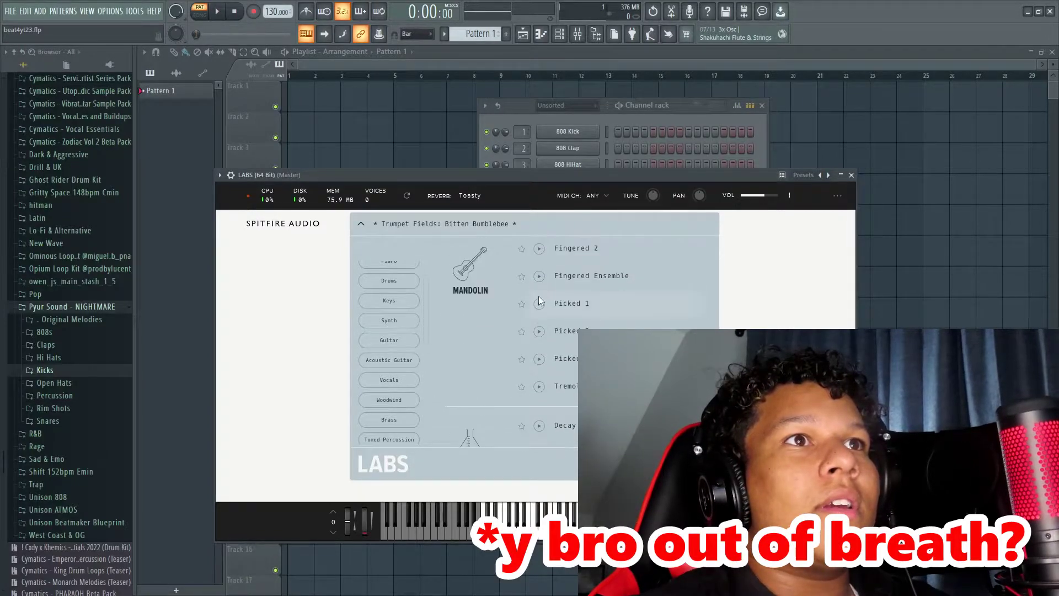
{"action": "left_click", "coordinate": [539, 278]}
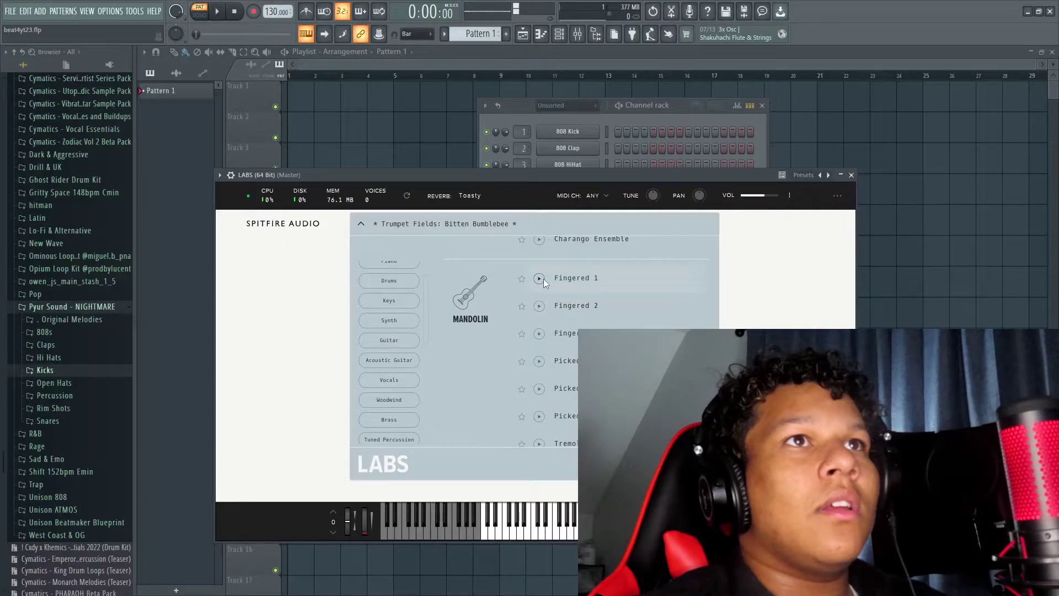
{"action": "left_click", "coordinate": [854, 175]}
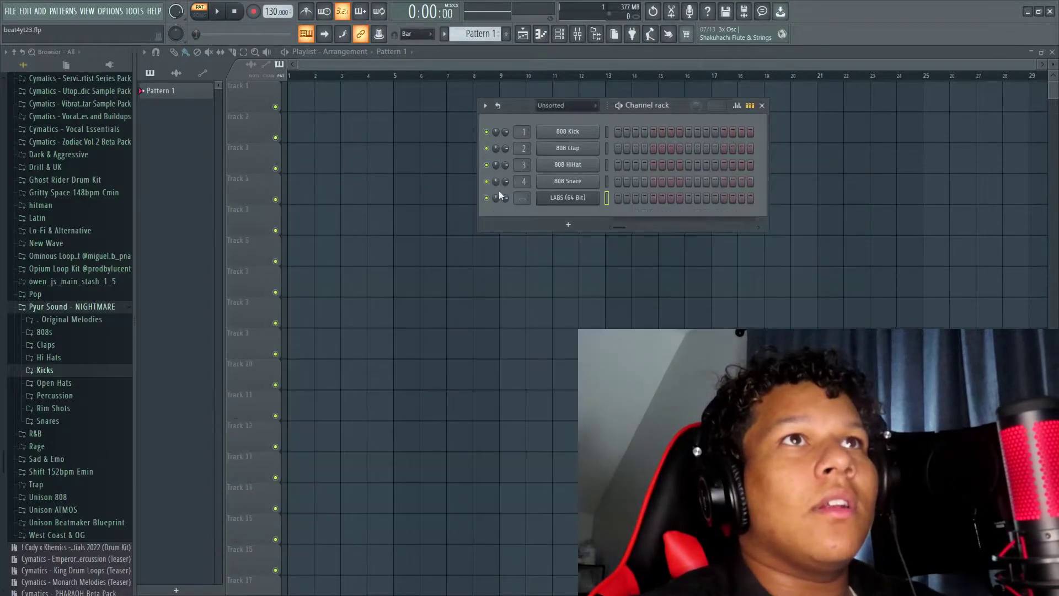
Reopen the LABS instrument and dismiss the error dialog to get back to its preset list.
{"action": "left_click", "coordinate": [585, 199]}
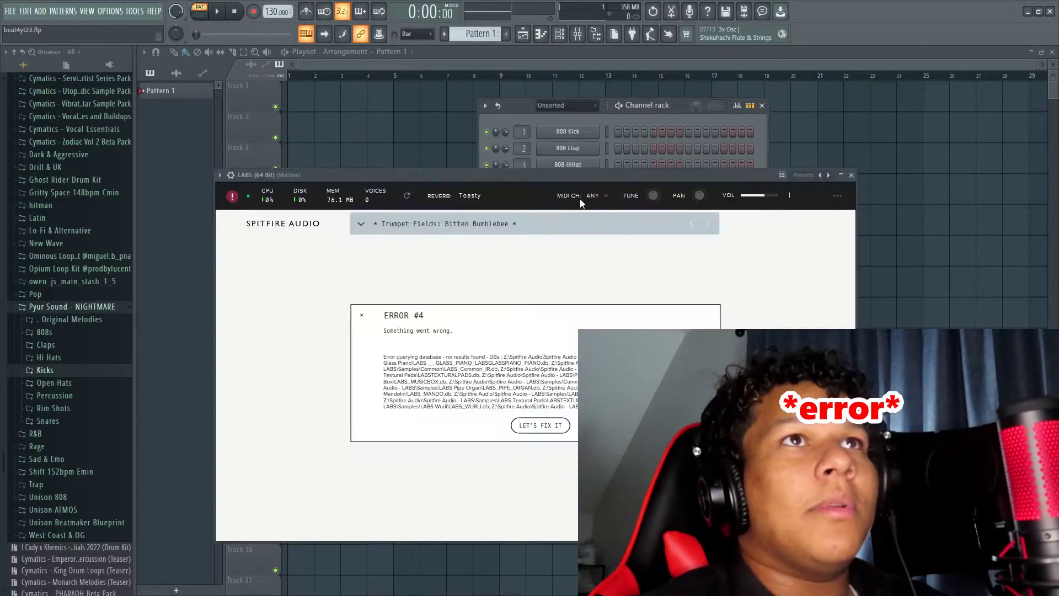
{"action": "left_click", "coordinate": [369, 229]}
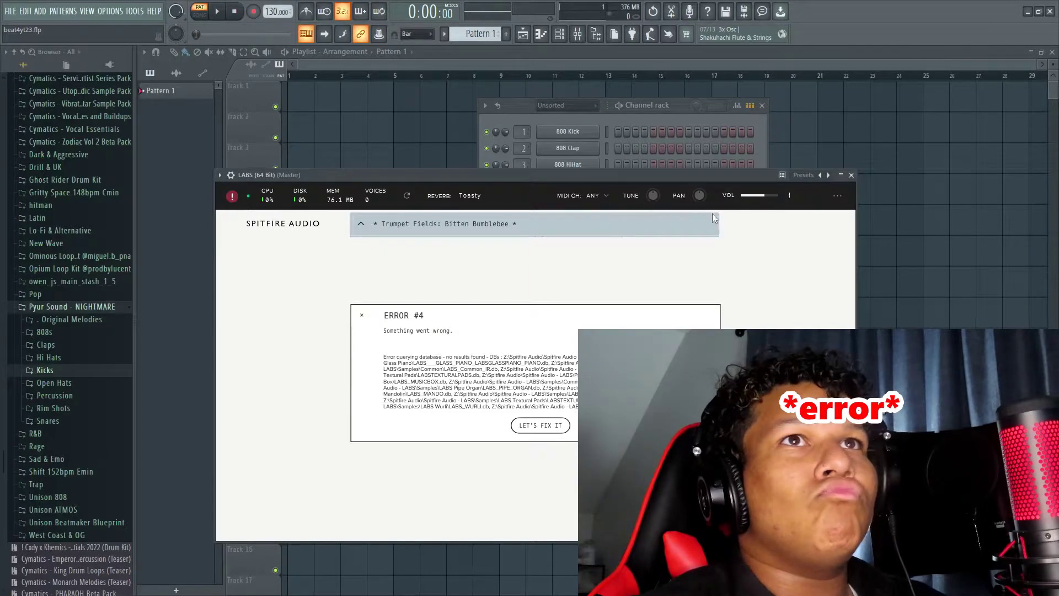
{"action": "left_click", "coordinate": [363, 227]}
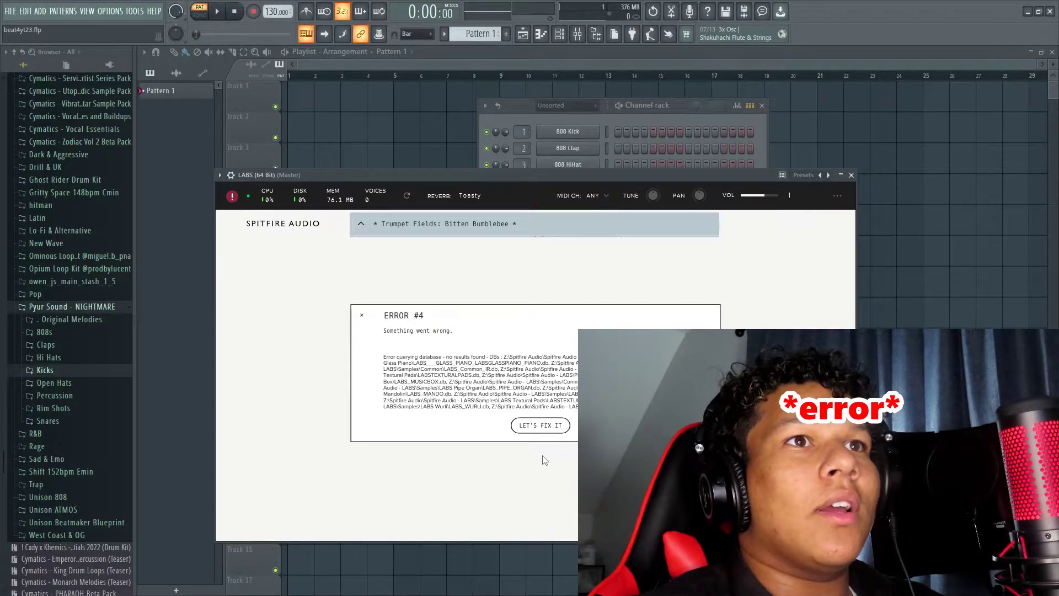
{"action": "left_click", "coordinate": [362, 315]}
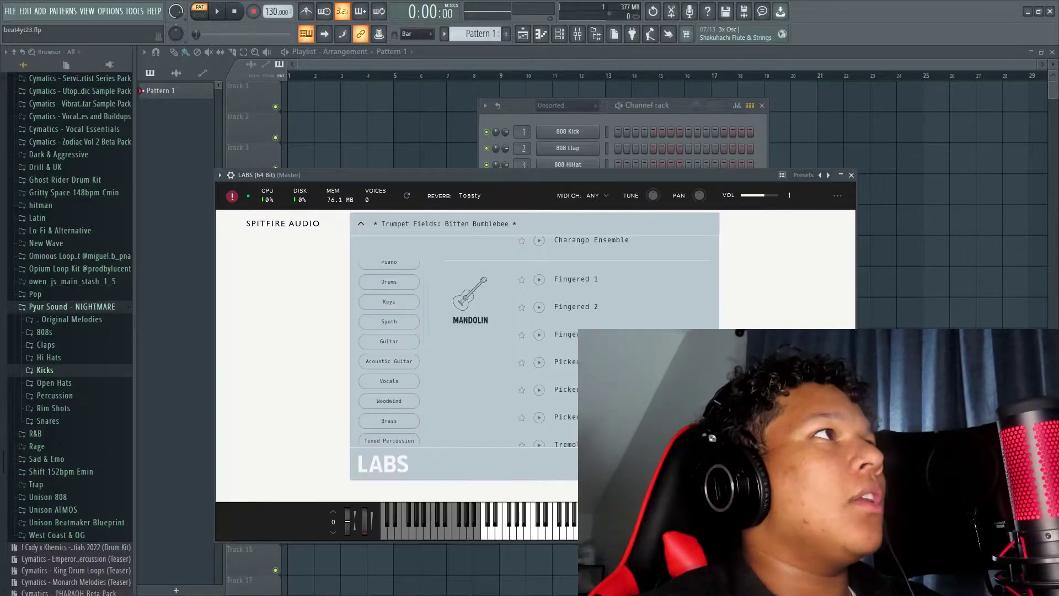
Load the Mandolin preset Fingered 1 in LABS and close the instrument window.
{"action": "scroll", "coordinate": [503, 362], "scroll_direction": "down", "scroll_amount": 3}
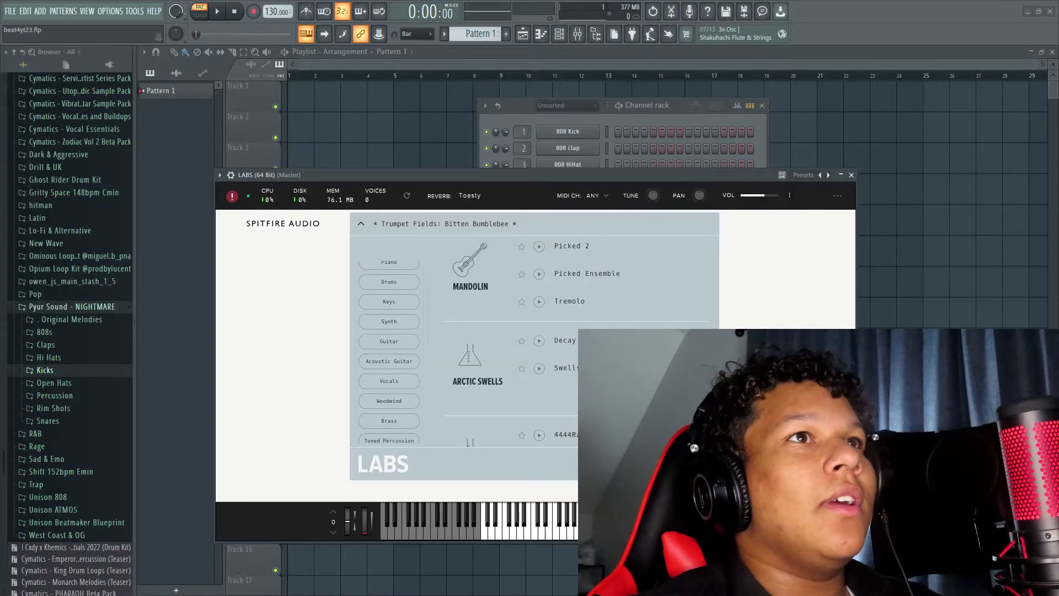
{"action": "scroll", "coordinate": [463, 327], "scroll_direction": "down", "scroll_amount": 1}
{"action": "scroll", "coordinate": [469, 325], "scroll_direction": "up", "scroll_amount": 3}
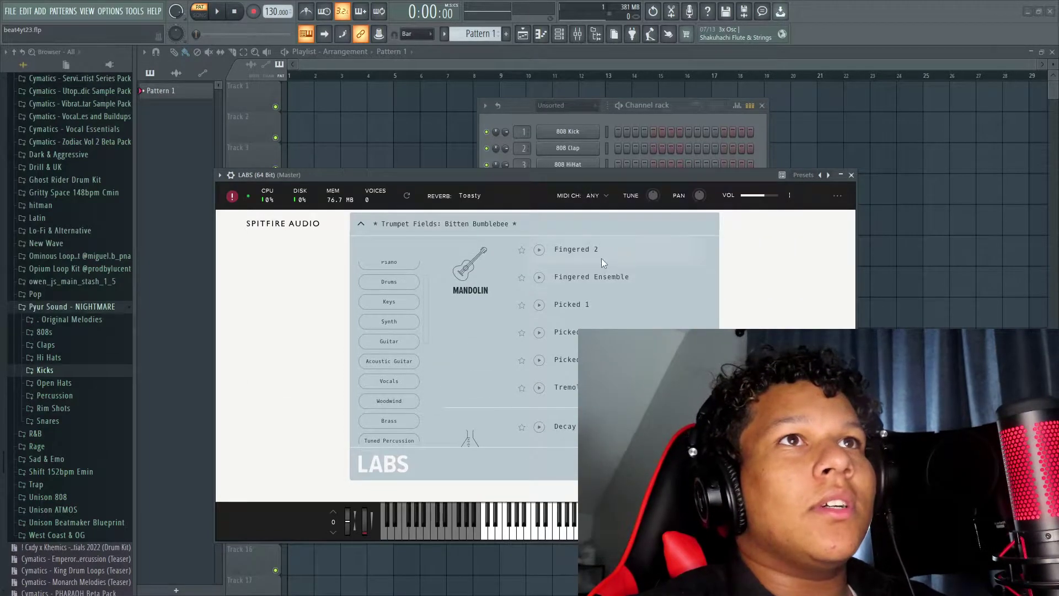
{"action": "left_click", "coordinate": [586, 283]}
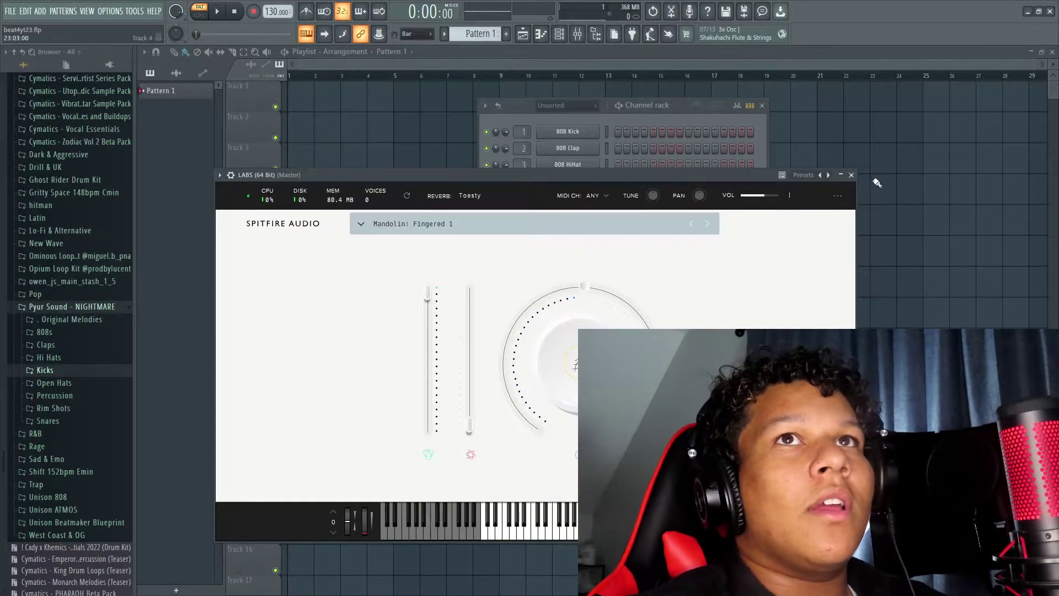
{"action": "left_click", "coordinate": [852, 175]}
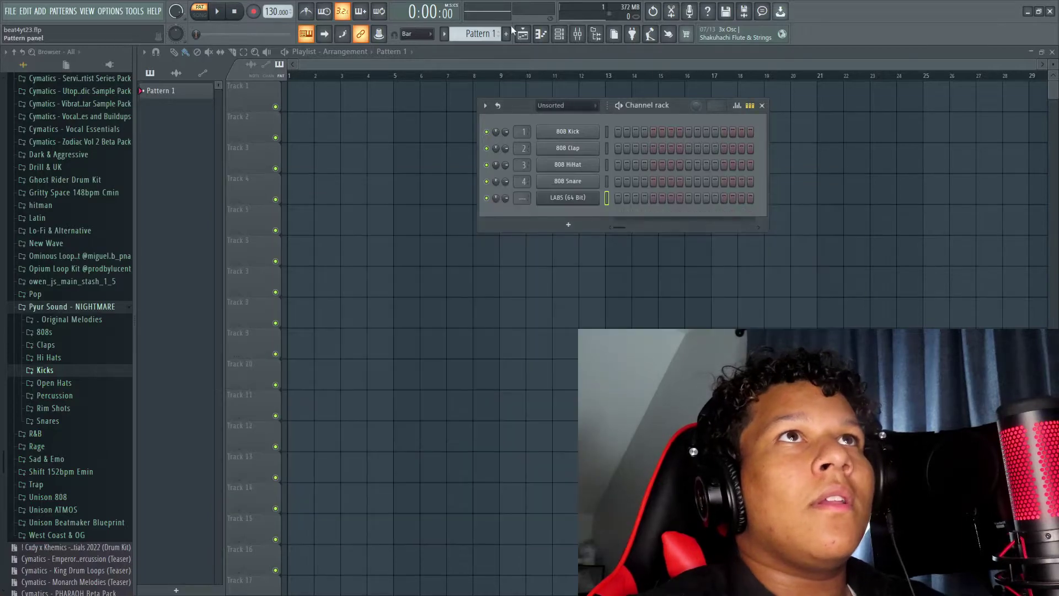
Open the piano roll for the LABS channel and set the project tempo to 125 BPM with the tempo tapper.
{"action": "left_click", "coordinate": [540, 35]}
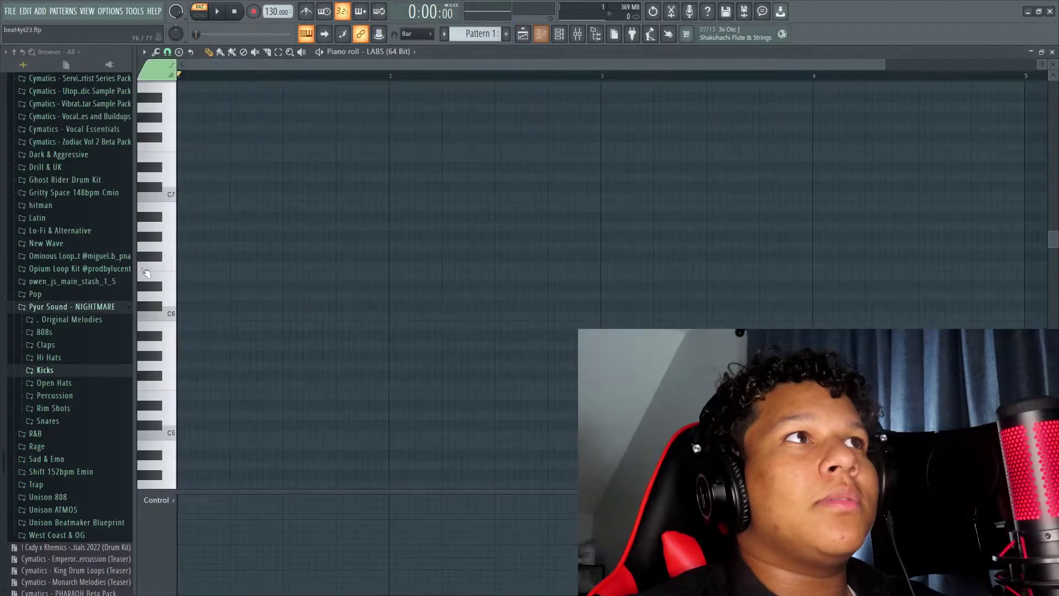
{"action": "right_click", "coordinate": [274, 13]}
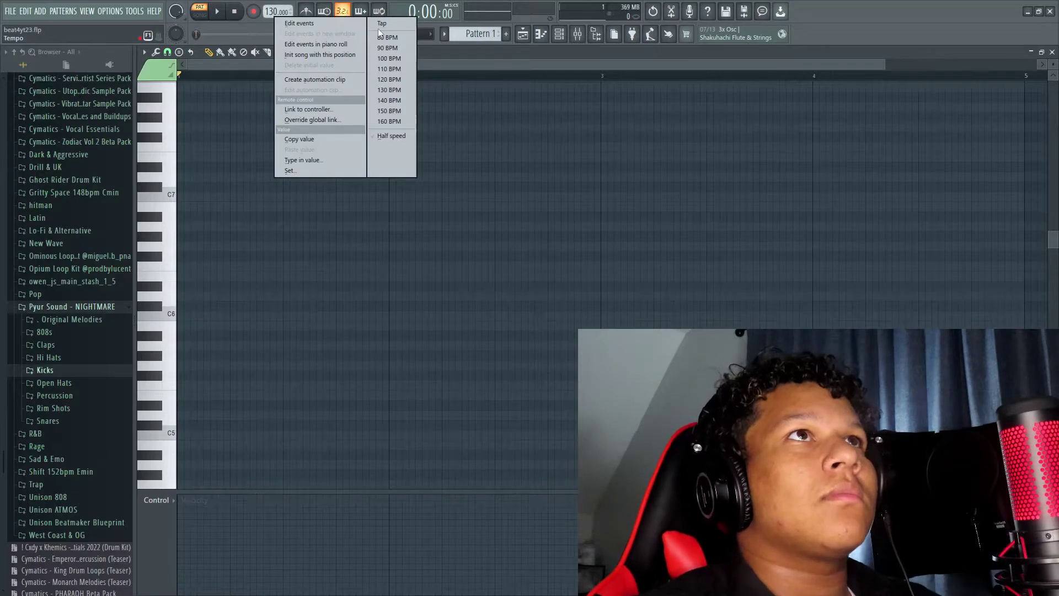
{"action": "left_click", "coordinate": [406, 22]}
{"action": "left_click", "coordinate": [532, 279]}
{"action": "left_click", "coordinate": [534, 278]}
{"action": "left_click", "coordinate": [534, 278]}
{"action": "left_click", "coordinate": [534, 279]}
{"action": "left_click", "coordinate": [534, 278]}
{"action": "left_click", "coordinate": [535, 279]}
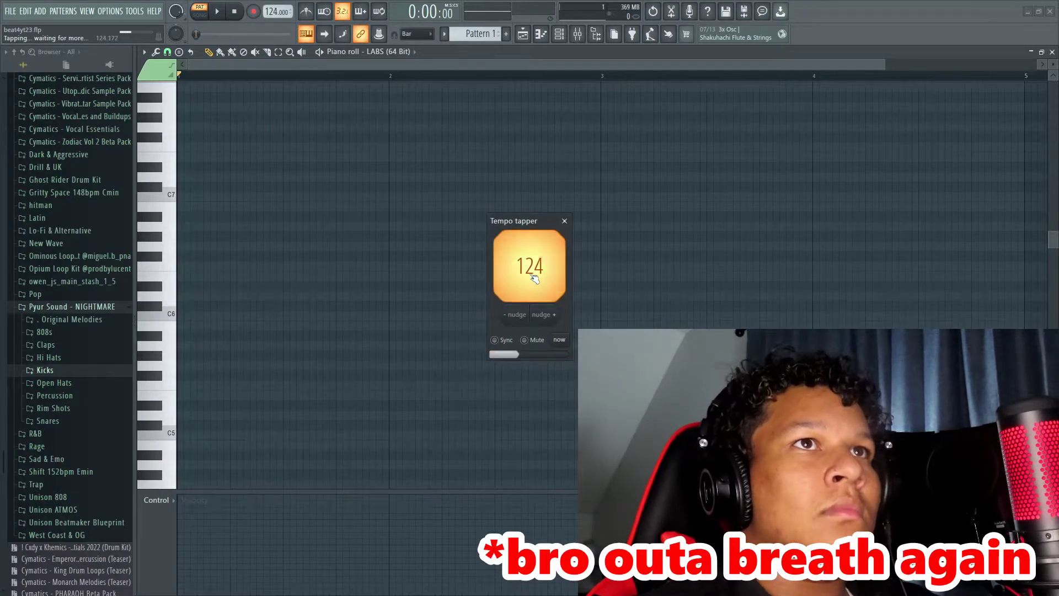
{"action": "left_click", "coordinate": [535, 278]}
{"action": "left_click", "coordinate": [535, 279]}
{"action": "left_click", "coordinate": [536, 280]}
{"action": "left_click", "coordinate": [536, 279]}
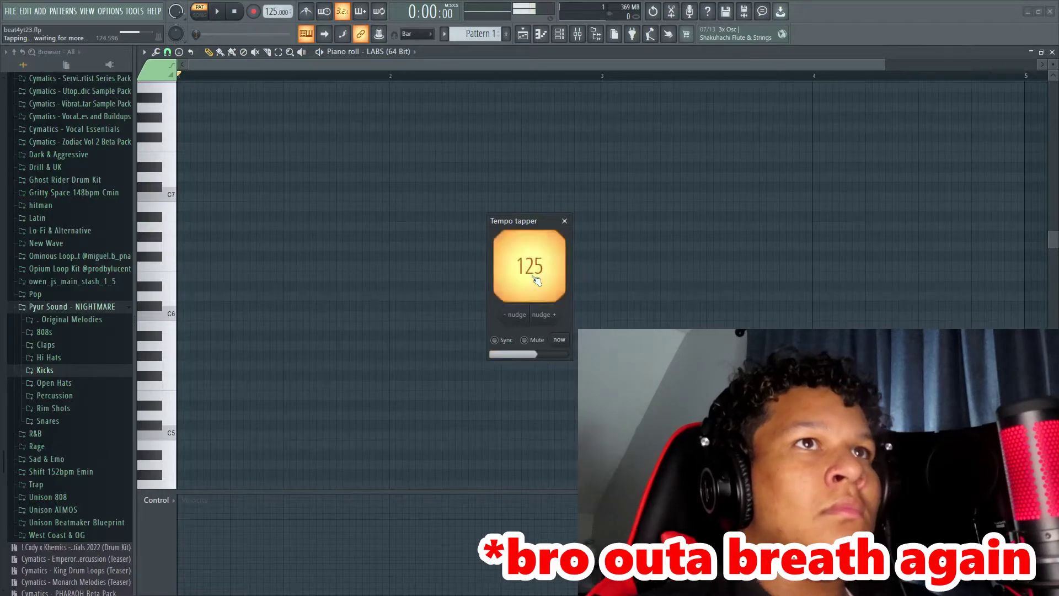
{"action": "left_click", "coordinate": [564, 221]}
Place a two-step C5 note at the start of bar 1 and play the pattern back.
{"action": "scroll", "coordinate": [201, 292], "scroll_direction": "down", "scroll_amount": 4}
{"action": "left_click", "coordinate": [180, 317]}
{"action": "mouse_move", "coordinate": [179, 322]}
{"action": "left_mouse_down"}
{"action": "mouse_move", "coordinate": [169, 330]}
{"action": "mouse_move", "coordinate": [168, 315]}
{"action": "left_mouse_up"}
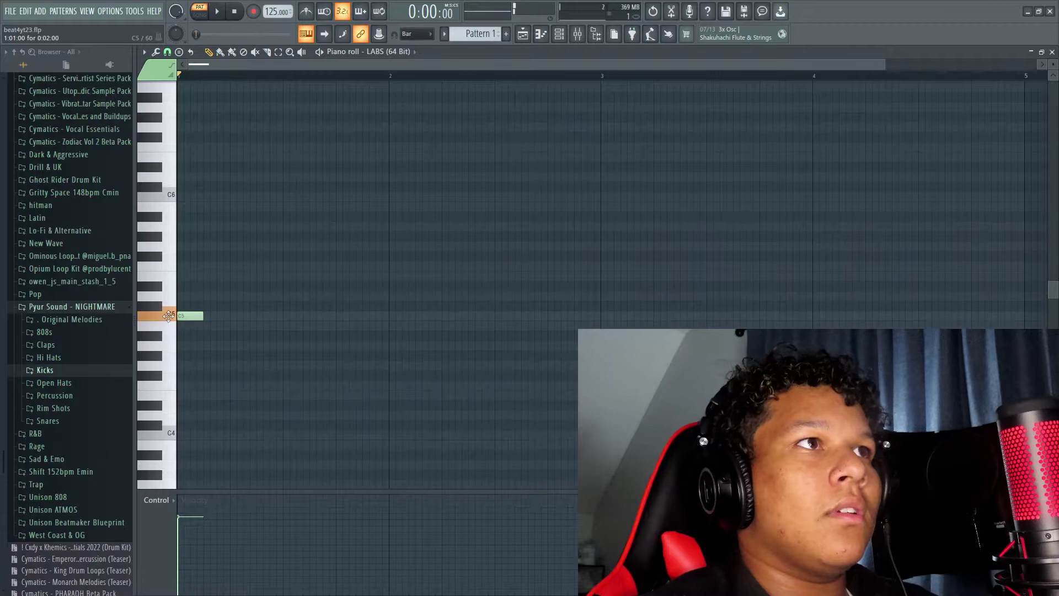
{"action": "scroll", "coordinate": [203, 281], "scroll_direction": "up", "scroll_amount": 2}
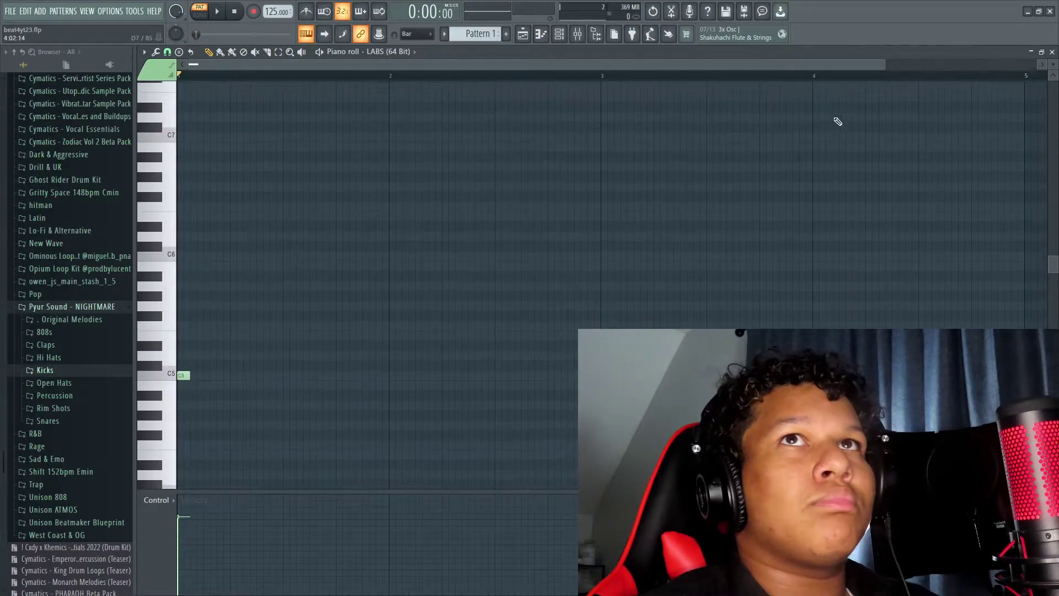
{"action": "left_click_drag", "start_coordinate": [885, 62], "coordinate": [551, 120]}
{"action": "key", "text": "space"}
{"action": "key", "text": "space"}
Add one-step notes C6, B5 and C6 at steps 13, 14 and 15 of bar 1, auditioning the phrase.
{"action": "left_click_drag", "start_coordinate": [489, 244], "coordinate": [481, 286]}
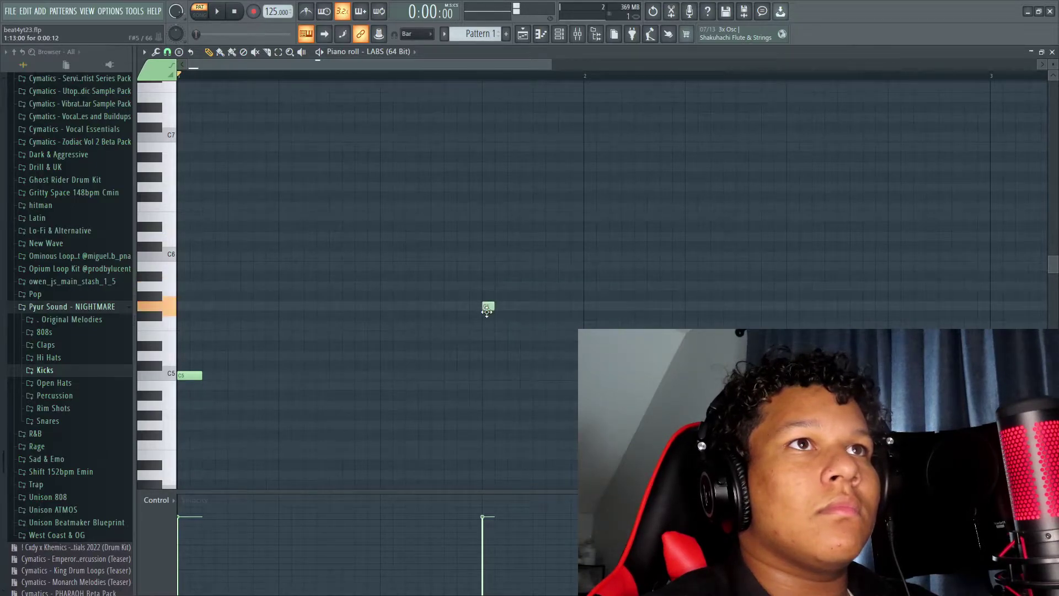
{"action": "left_click_drag", "start_coordinate": [486, 321], "coordinate": [487, 330]}
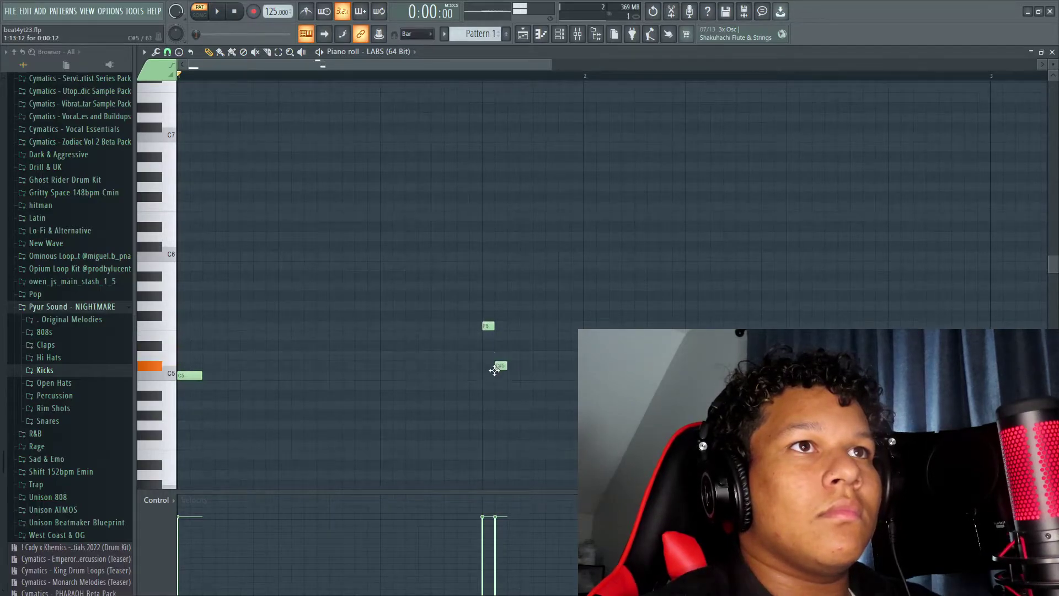
{"action": "key", "text": "space"}
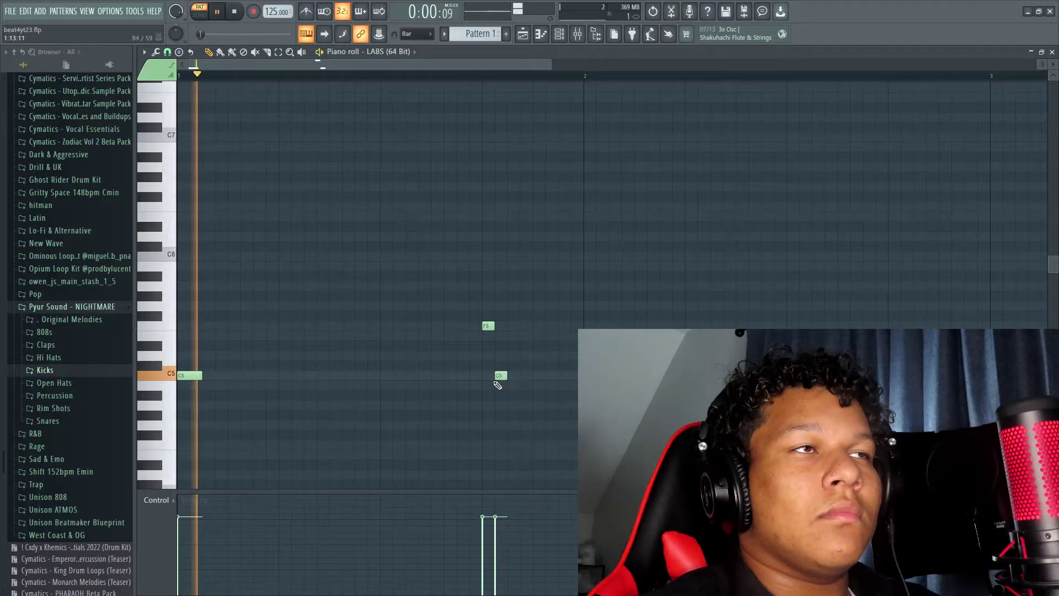
{"action": "key", "text": "space"}
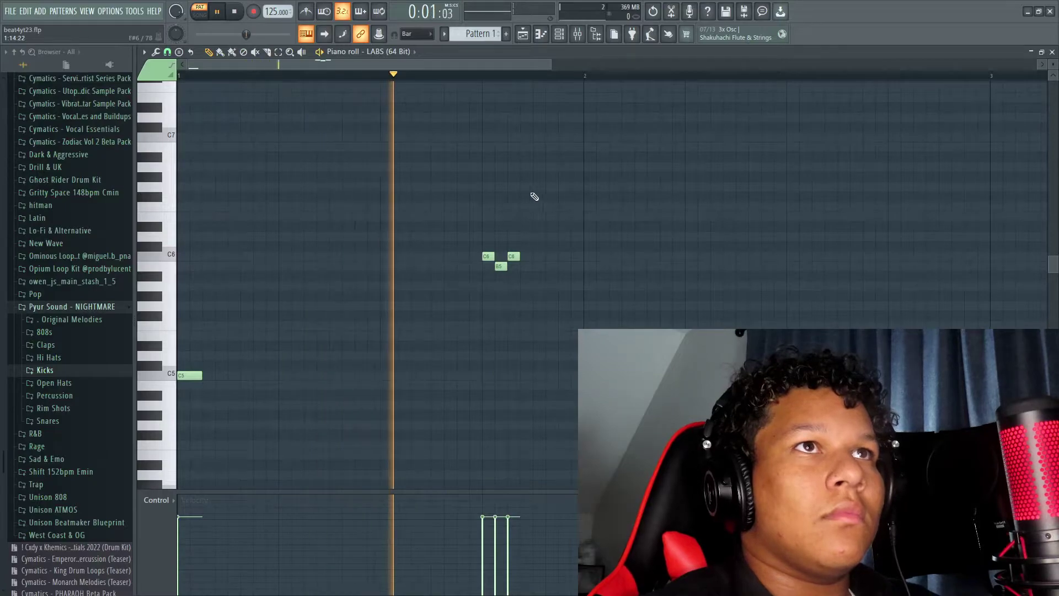
{"action": "key", "text": "space"}
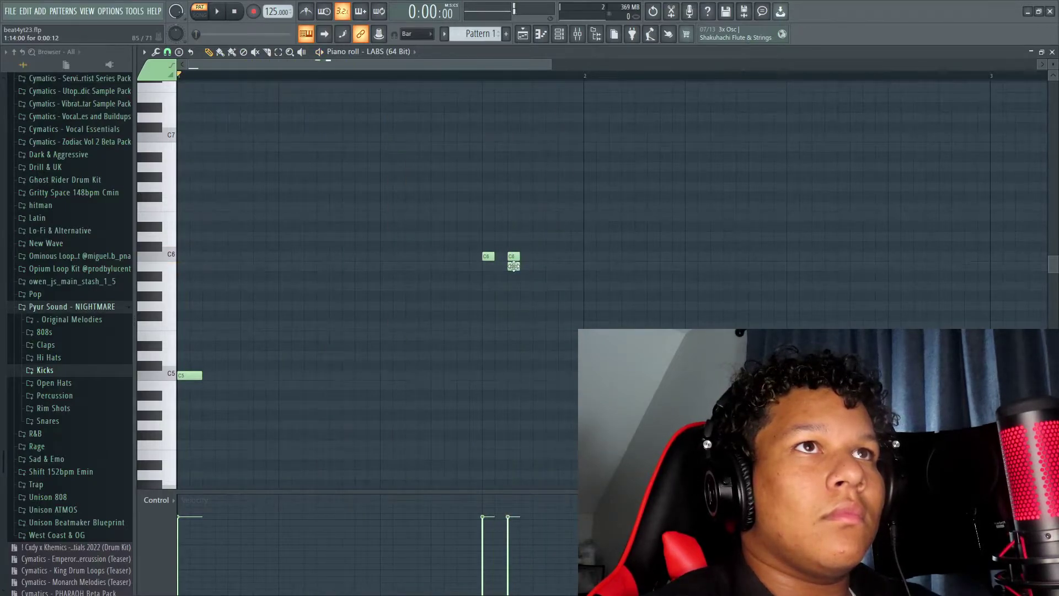
{"action": "key", "text": "space"}
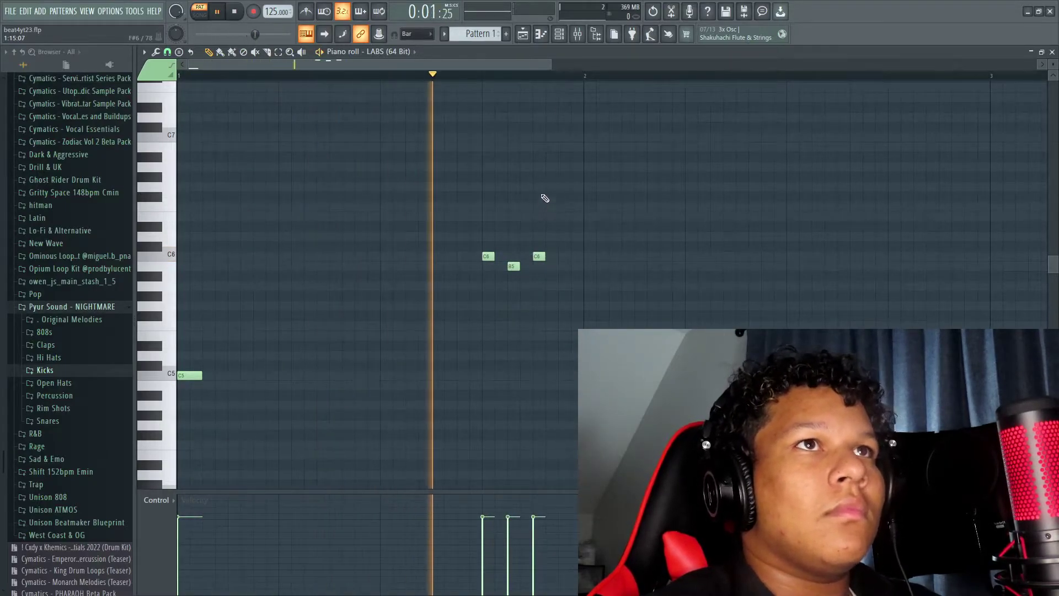
{"action": "key", "text": "space"}
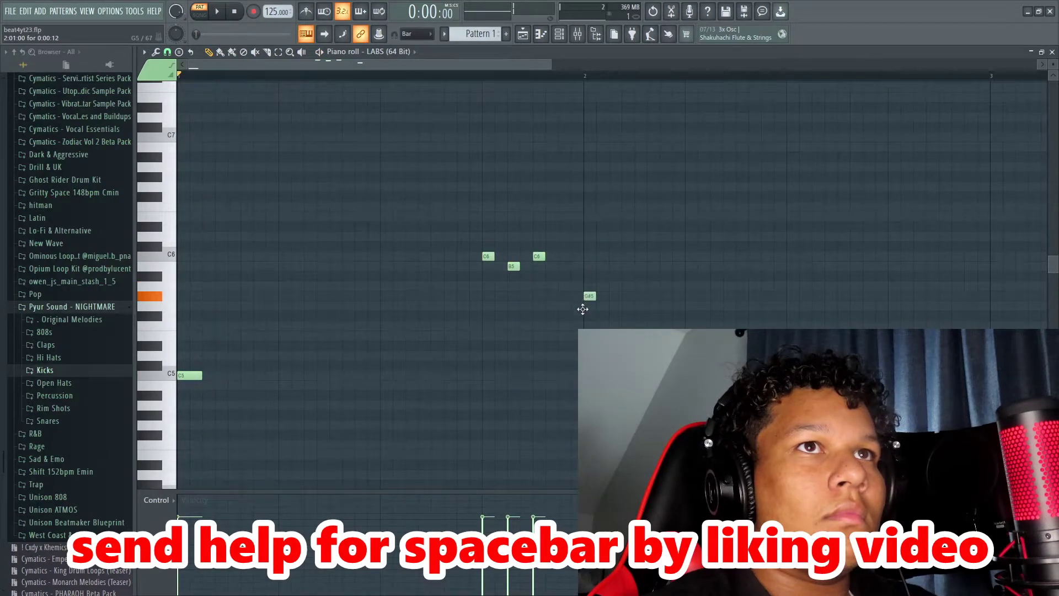
Set the note at the start of bar 2 to F5 and use G5 as the only note at step 14 of bar 1.
{"action": "left_click_drag", "start_coordinate": [583, 308], "coordinate": [583, 312]}
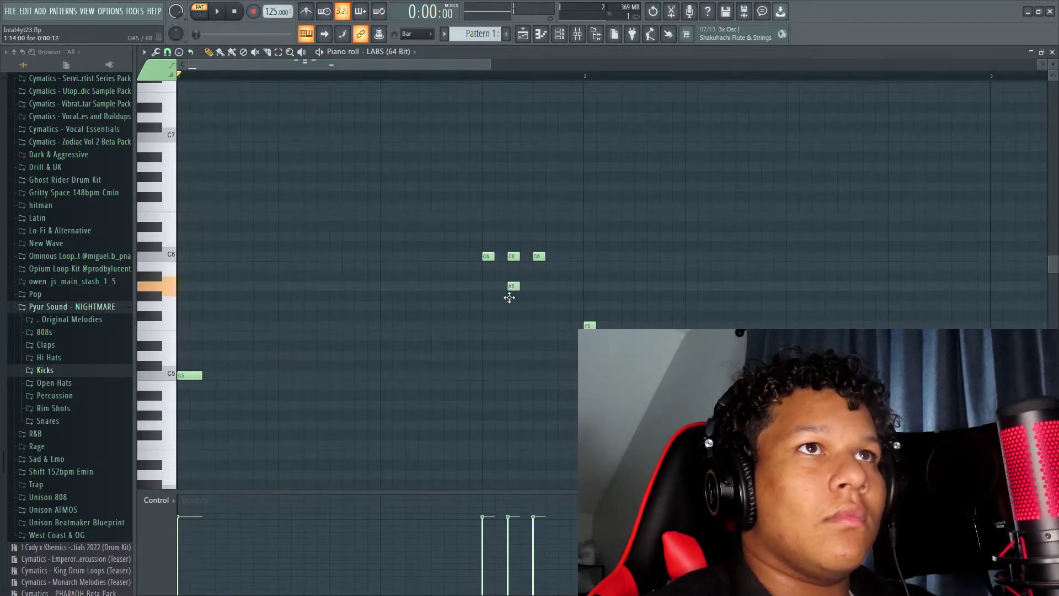
{"action": "key", "text": "space"}
{"action": "right_click", "coordinate": [514, 256]}
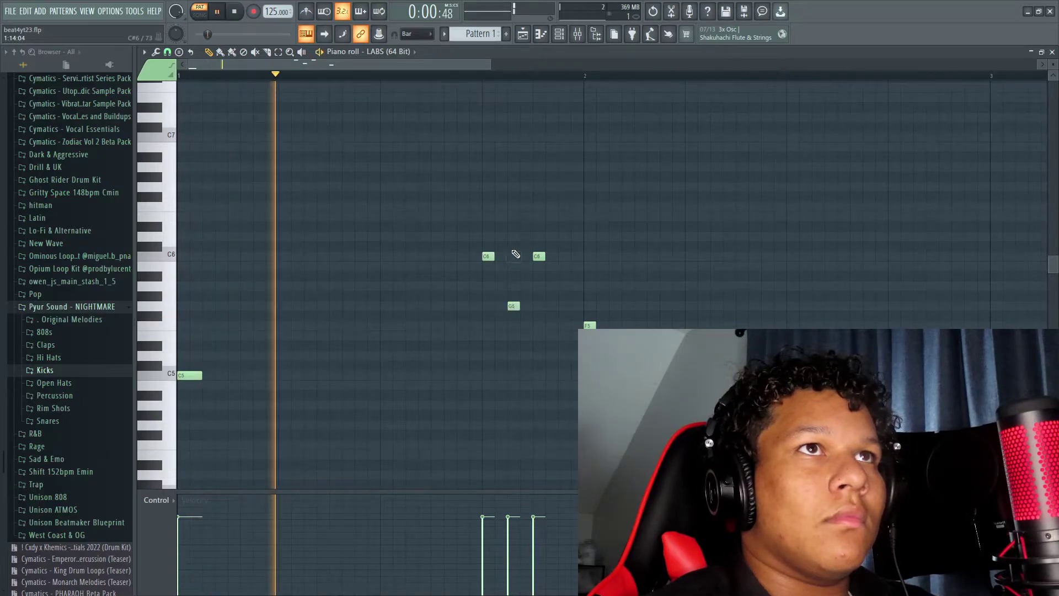
{"action": "key", "text": "space"}
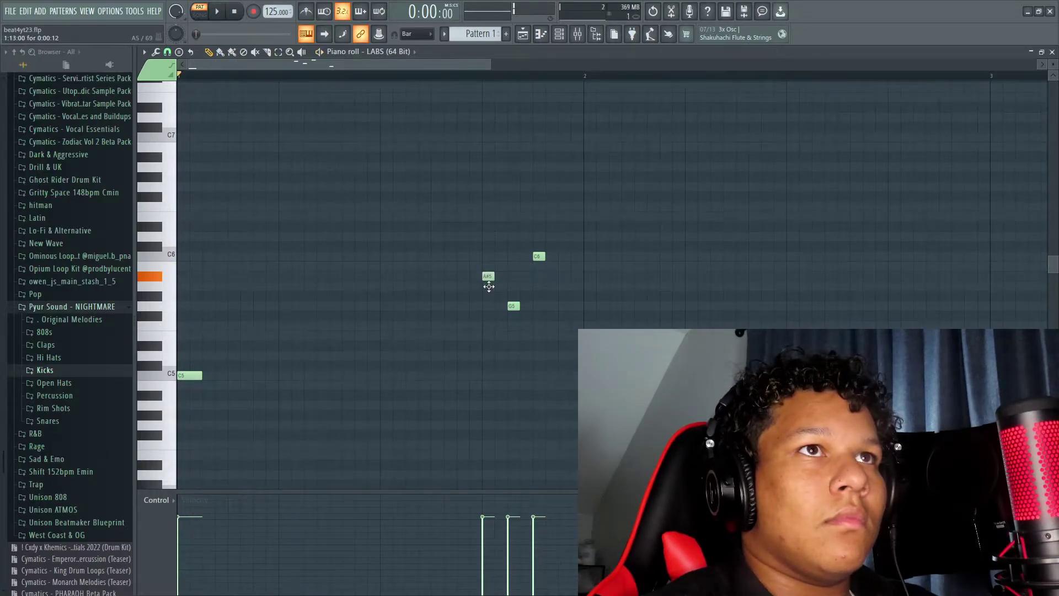
Lower the notes at steps 13 and 15 of bar 1 to G#5 and move the first note of bar 2 to G5.
{"action": "key", "text": "space"}
{"action": "left_click_drag", "start_coordinate": [539, 256], "coordinate": [539, 296]}
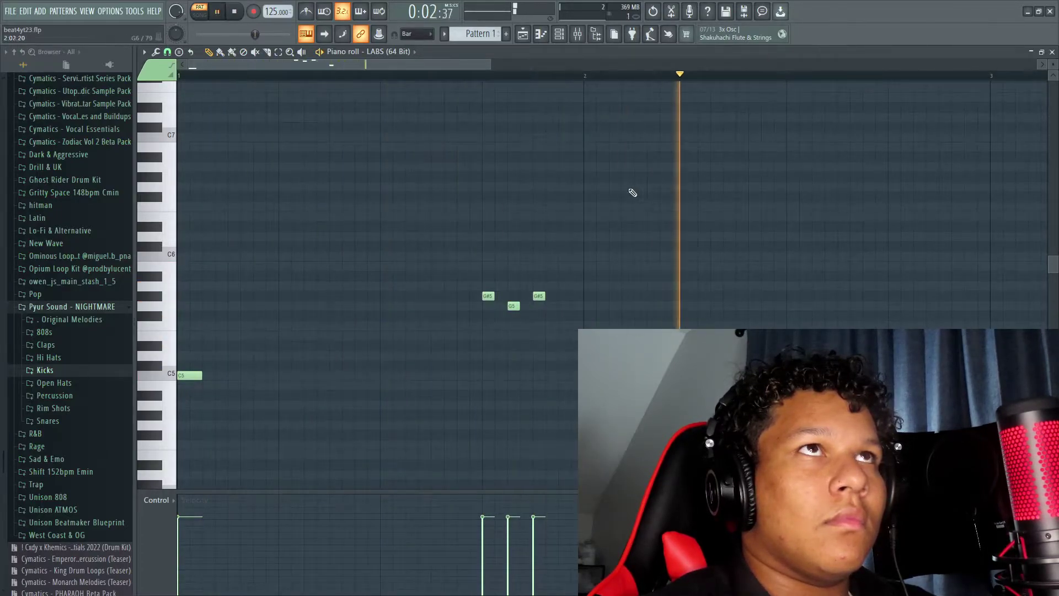
{"action": "key", "text": "space"}
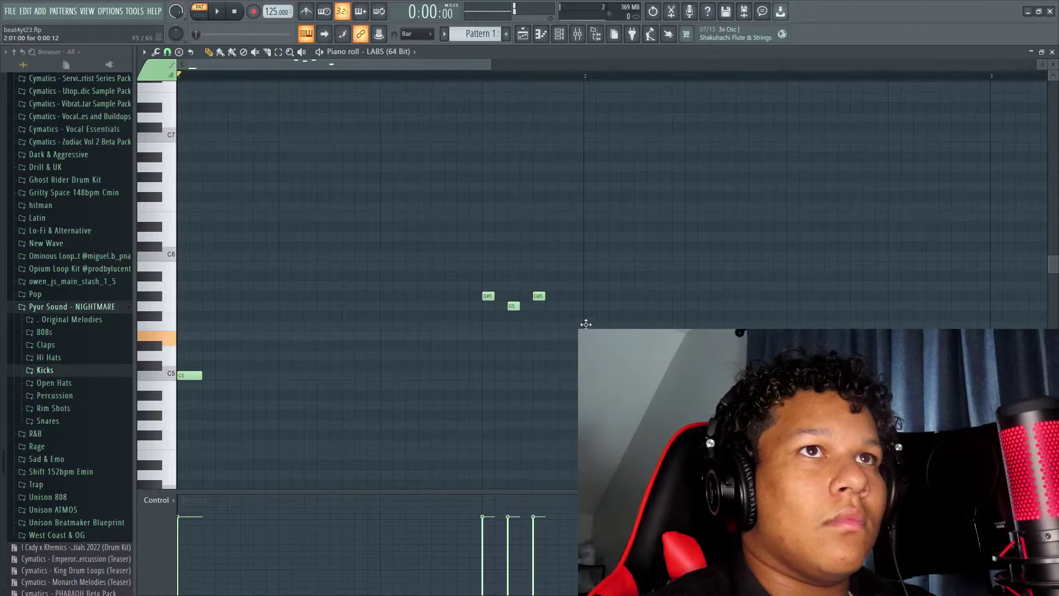
{"action": "key", "text": "space"}
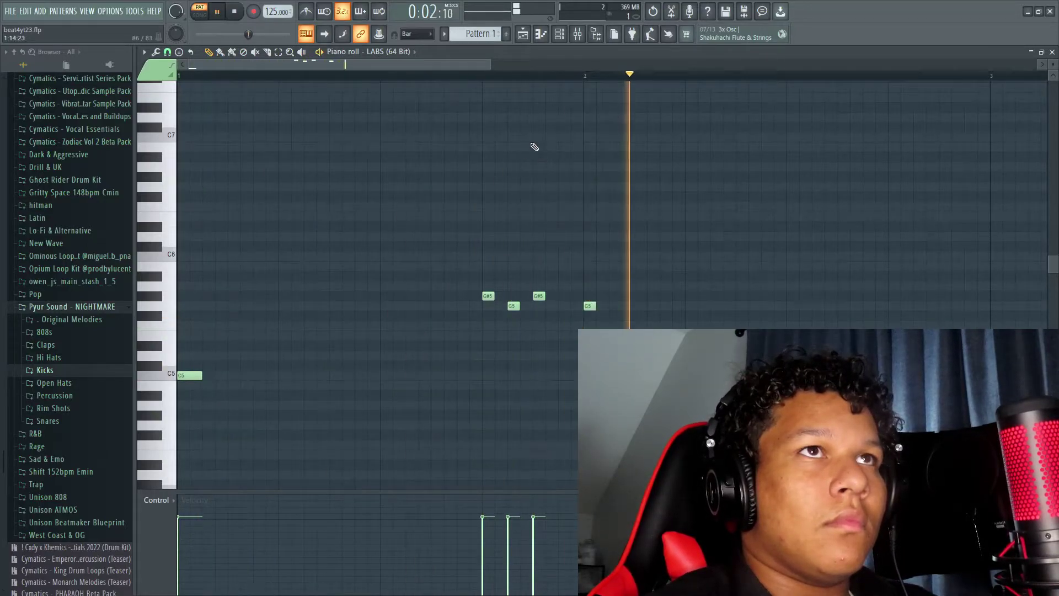
{"action": "key", "text": "space"}
Add an F5 note at step 9 and a D#5 note at step 13 of bar 2, and audition the melody.
{"action": "left_click_drag", "start_coordinate": [490, 65], "coordinate": [639, 65]}
{"action": "left_click_drag", "start_coordinate": [574, 326], "coordinate": [589, 303]}
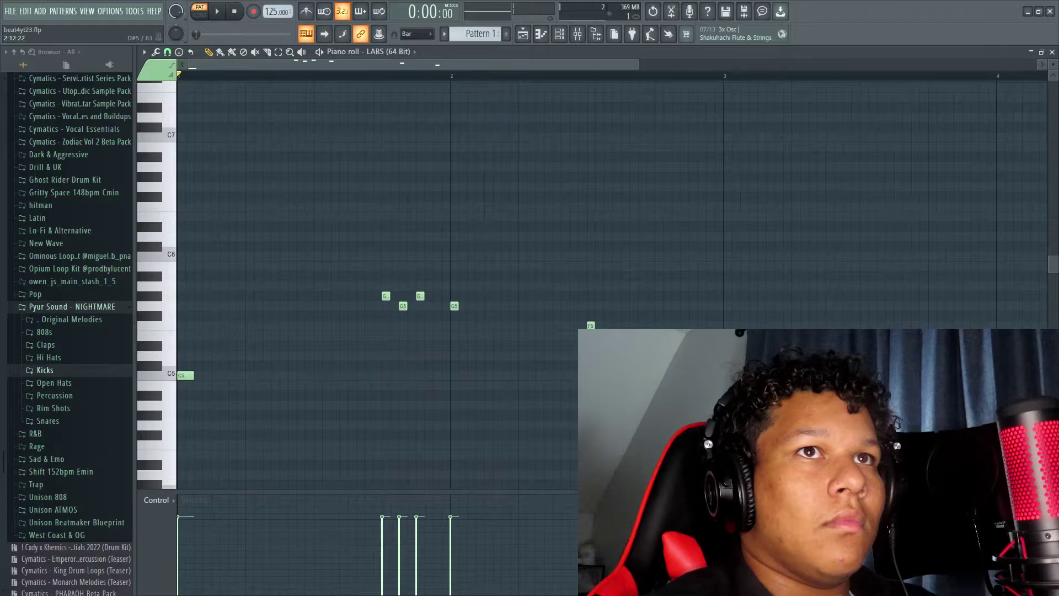
{"action": "key", "text": "space"}
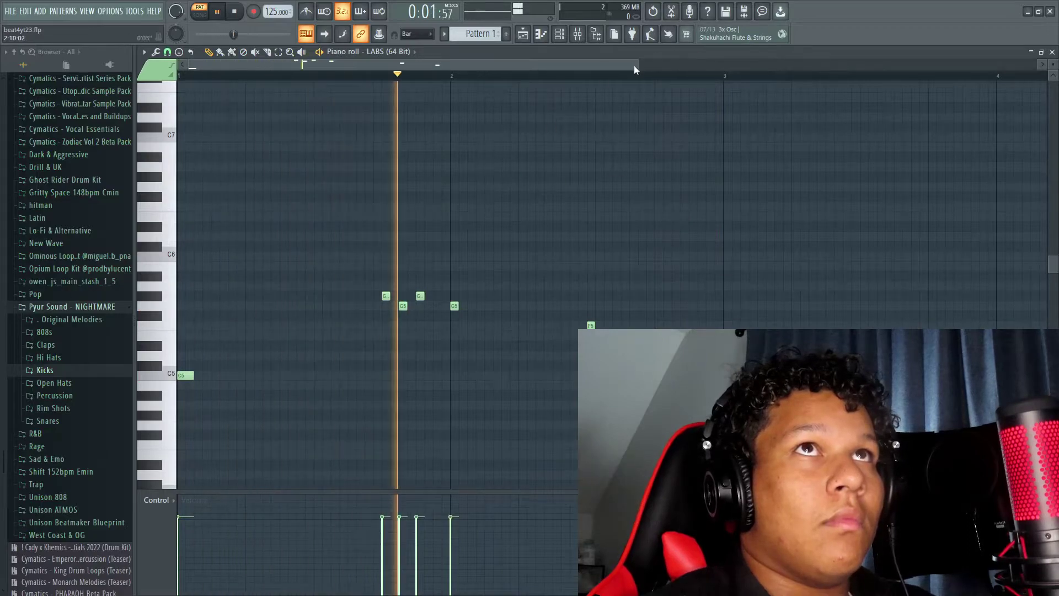
{"action": "key", "text": "space"}
Select the whole two-bar melody and duplicate it into bars 3 and 4.
{"action": "left_click_drag", "start_coordinate": [636, 68], "coordinate": [888, 67]}
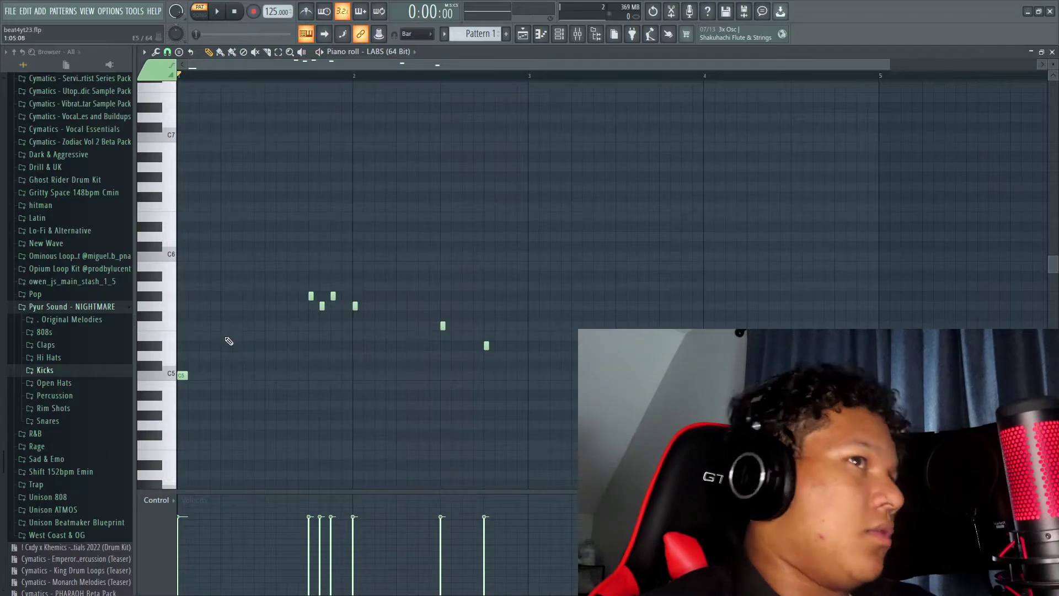
{"action": "key", "text": "ctrl+a"}
{"action": "key", "text": "ctrl+b"}
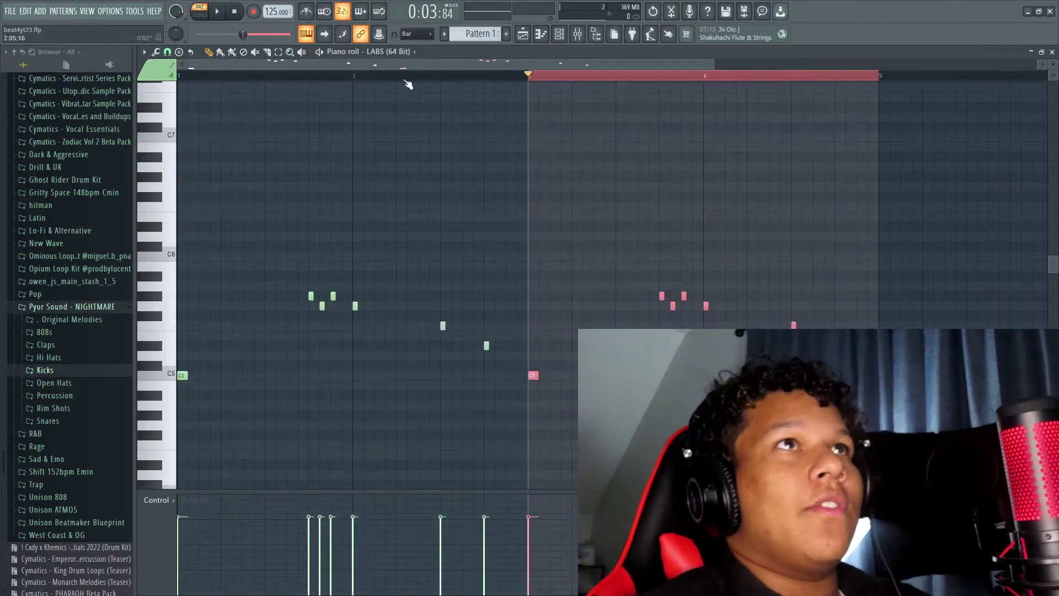
Add a C4 bass note at the start of bar 1 and audition it with the melody.
{"action": "scroll", "coordinate": [189, 361], "scroll_direction": "down", "scroll_amount": 4}
{"action": "left_click", "coordinate": [180, 375]}
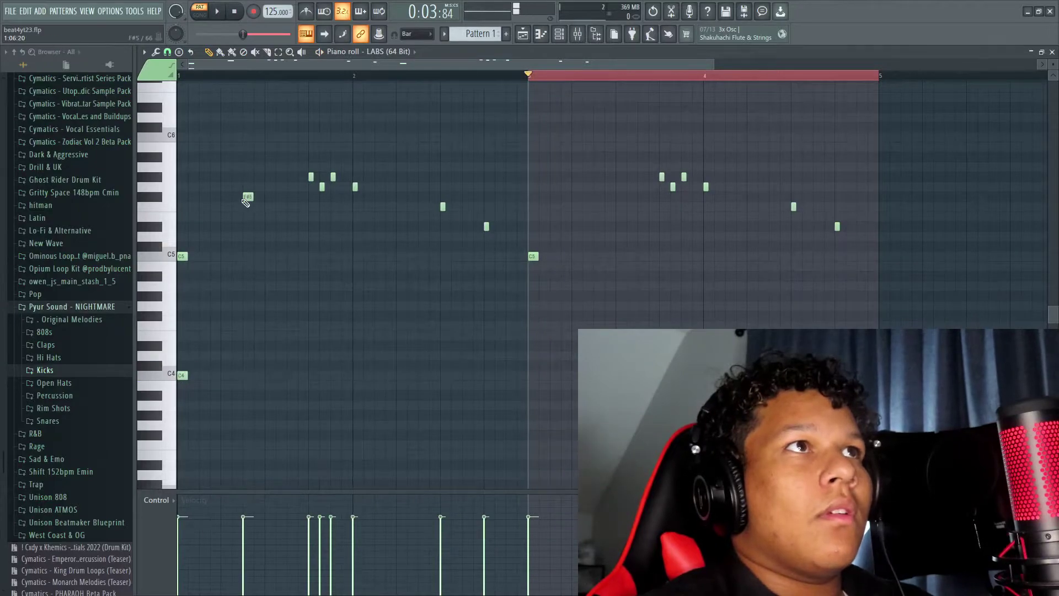
{"action": "left_click", "coordinate": [229, 85]}
{"action": "key", "text": "space"}
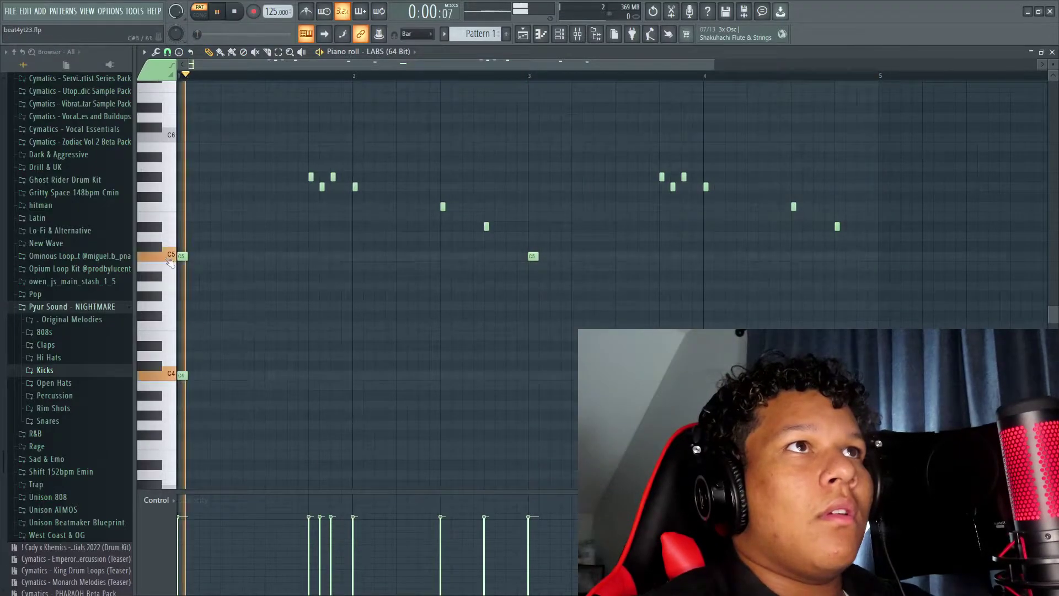
{"action": "key", "text": "space"}
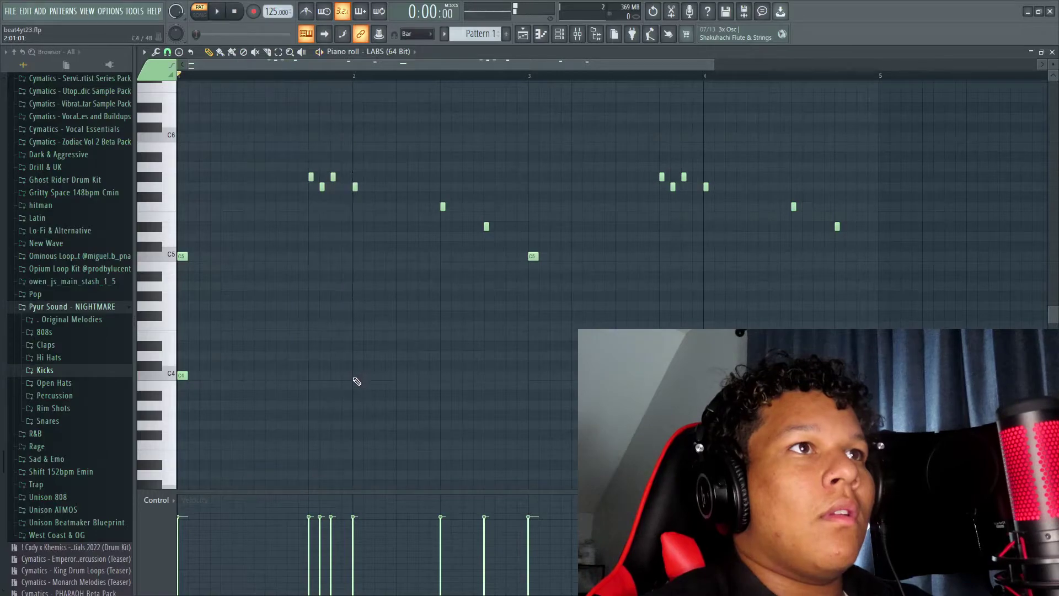
Add bass notes D#4 at the start of bar 2 and D4 at step 13 of bar 2 while auditioning.
{"action": "key", "text": "space"}
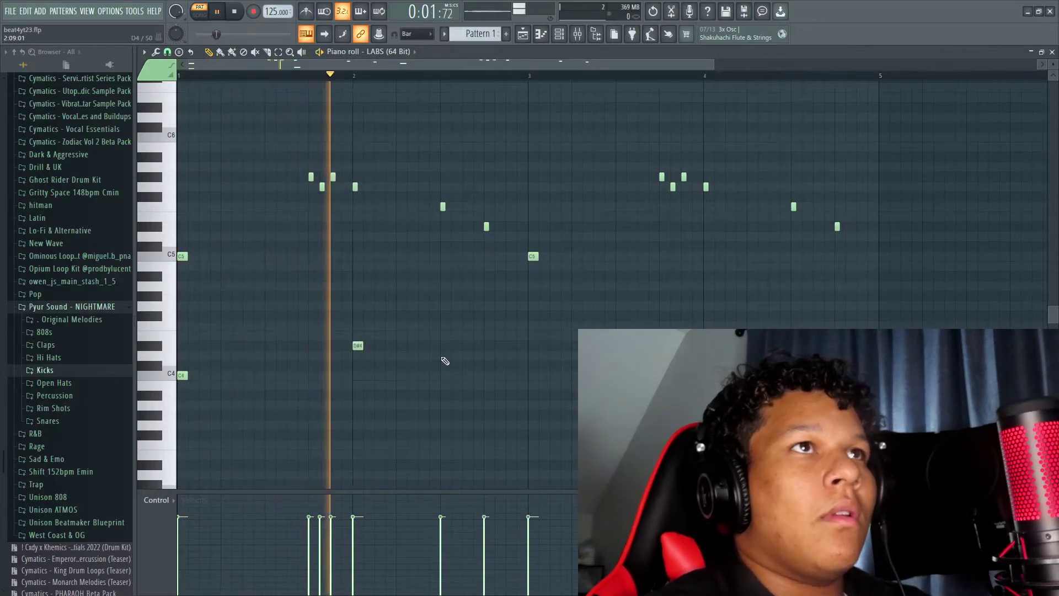
{"action": "key", "text": "space"}
{"action": "left_click", "coordinate": [442, 346]}
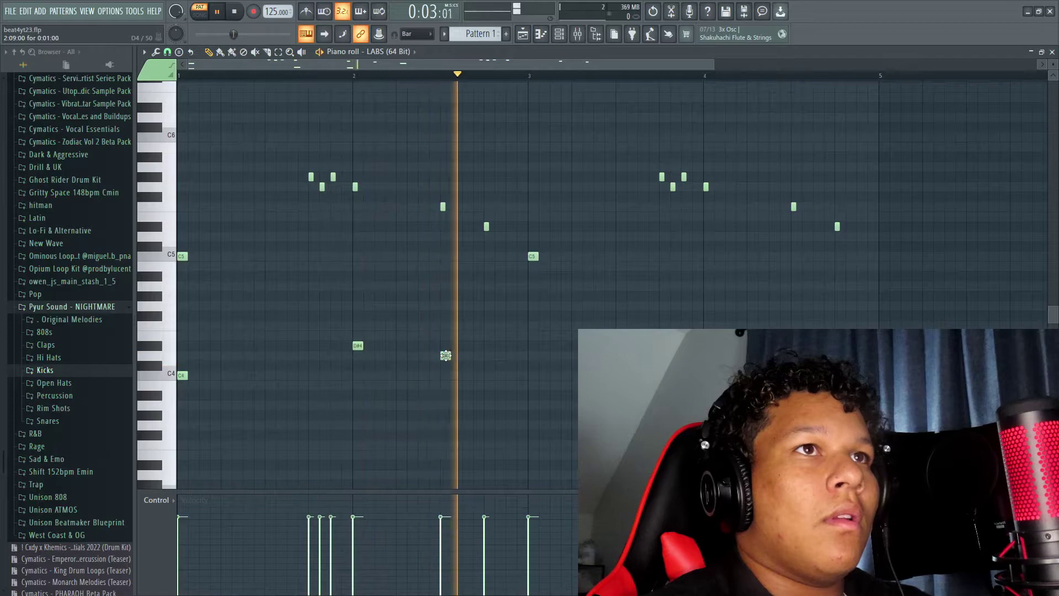
{"action": "left_click_drag", "start_coordinate": [447, 356], "coordinate": [491, 361]}
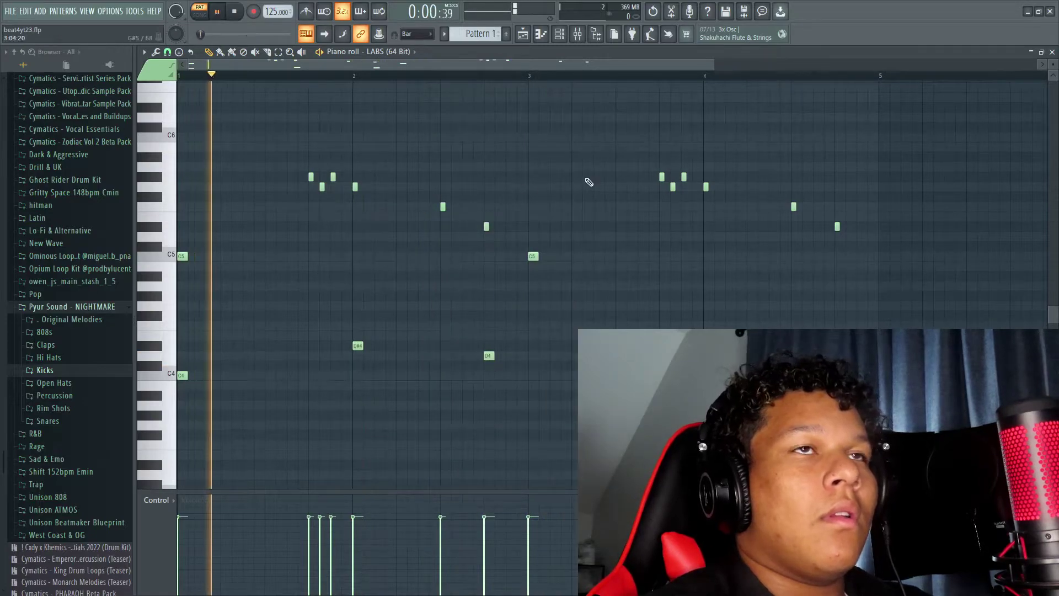
Add bass notes C4 at the start of bar 3 and F4 at step 9 of bar 4, and audition the ending.
{"action": "left_click", "coordinate": [530, 369]}
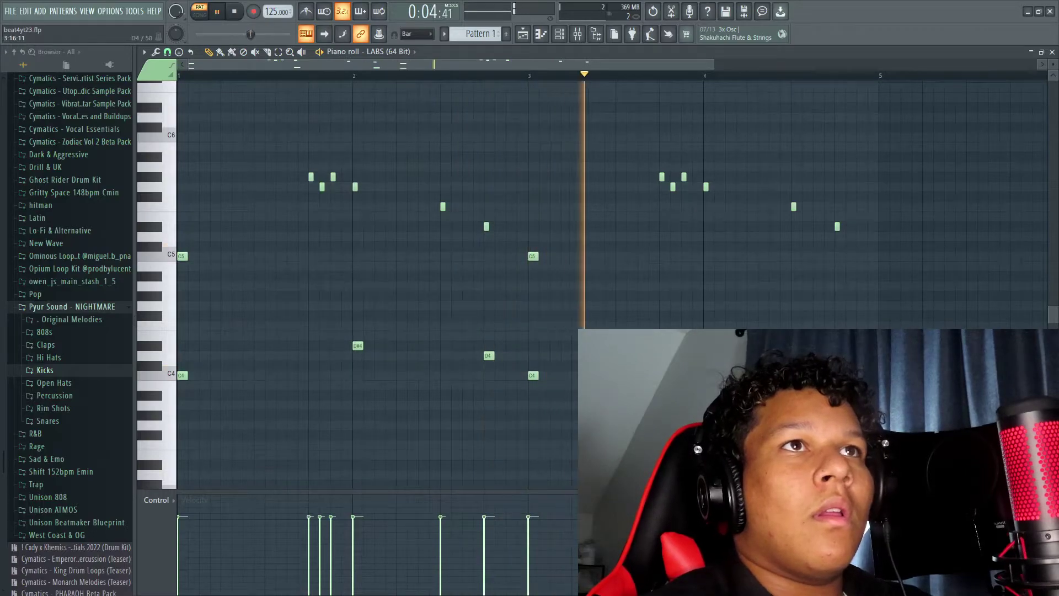
{"action": "key", "text": "space"}
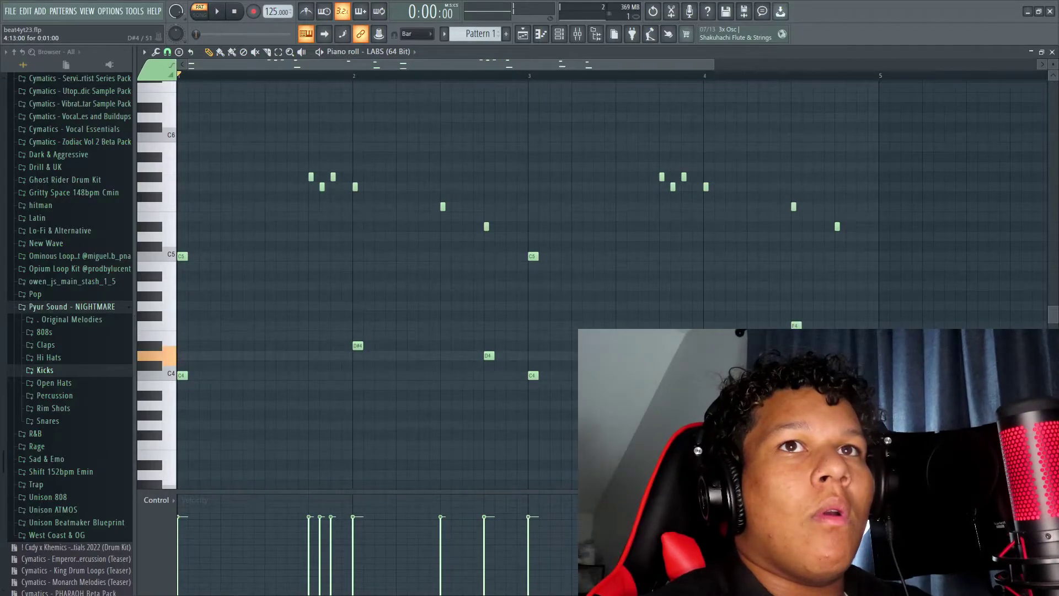
{"action": "key", "text": "space"}
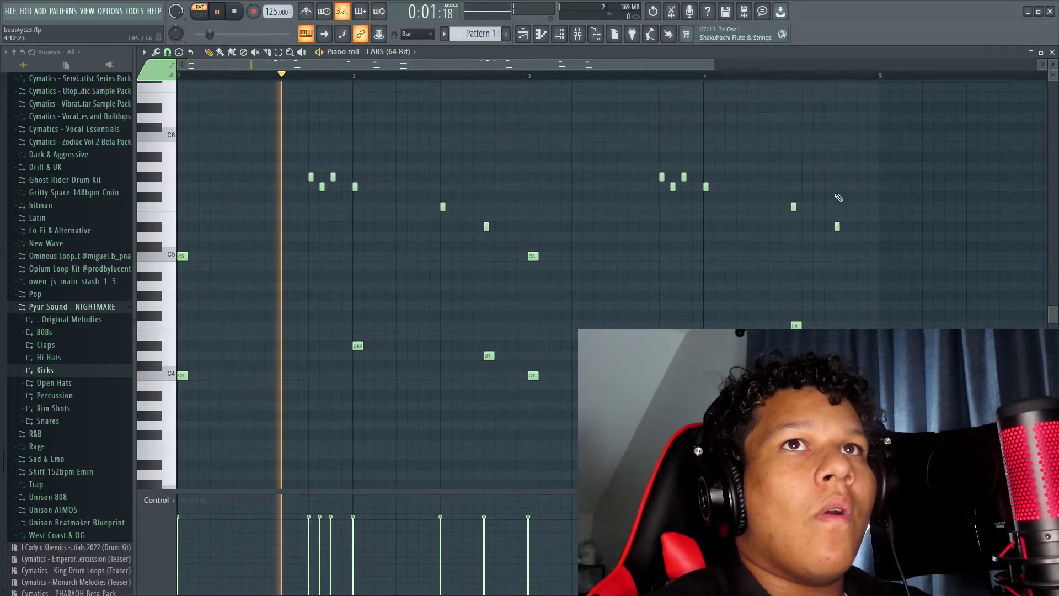
{"action": "left_click", "coordinate": [788, 77]}
{"action": "key", "text": "space"}
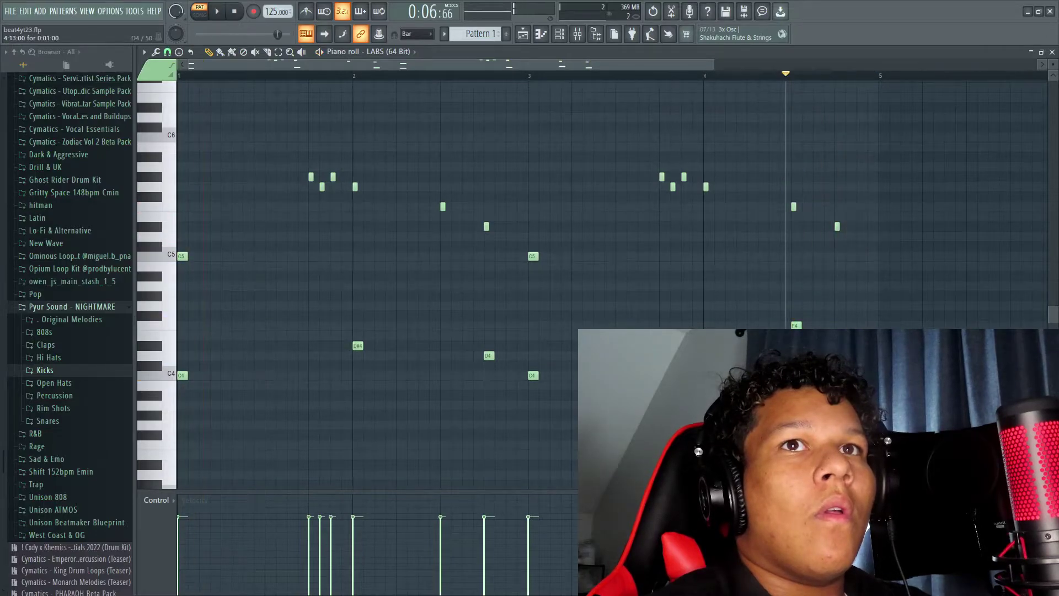
{"action": "left_click", "coordinate": [836, 228]}
{"action": "key", "text": "space"}
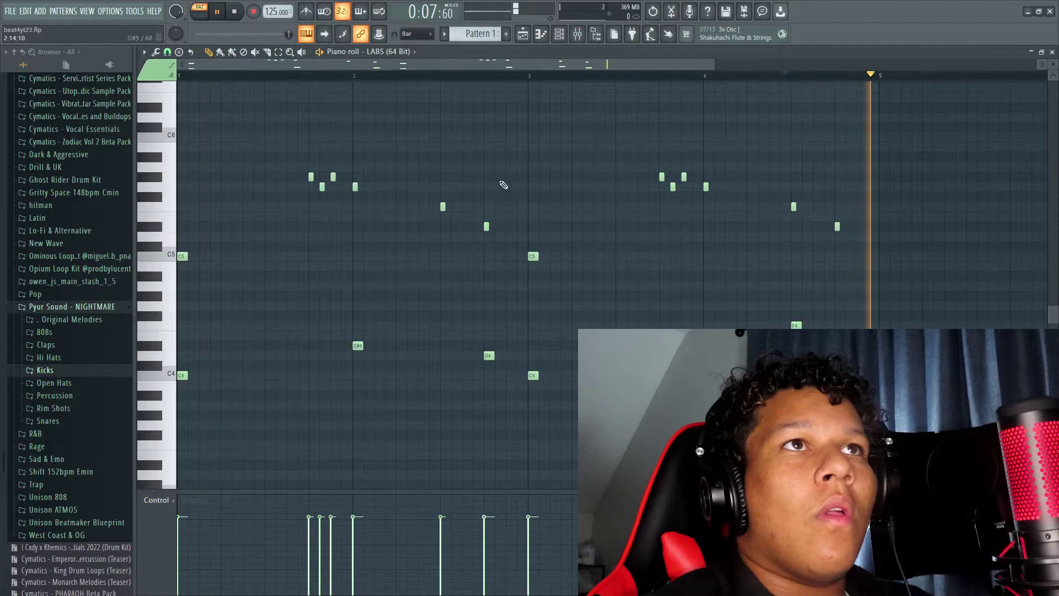
Lower the melody notes at step 13 of bars 2 and 4 to D5, auditioning the end of bar 2.
{"action": "left_click", "coordinate": [484, 80]}
{"action": "key", "text": "space"}
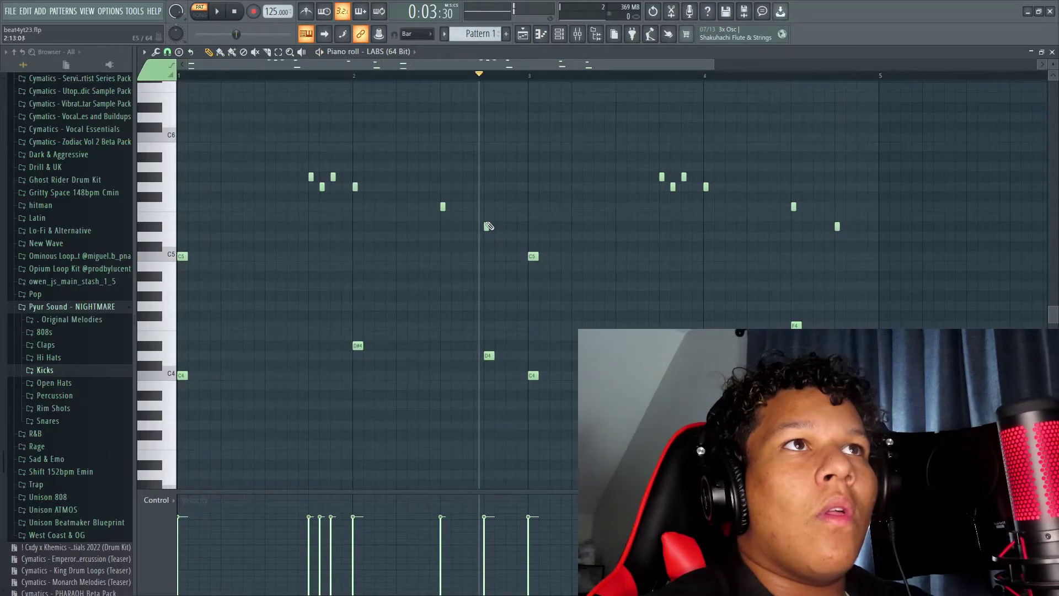
{"action": "left_click", "coordinate": [486, 237]}
{"action": "key", "text": "space"}
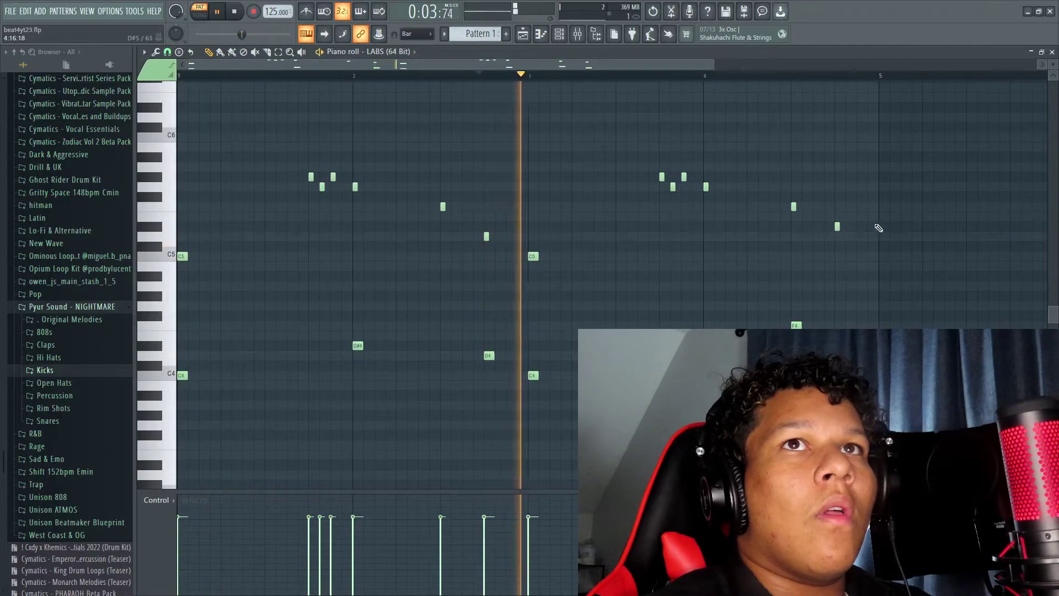
{"action": "left_click_drag", "start_coordinate": [837, 228], "coordinate": [837, 237]}
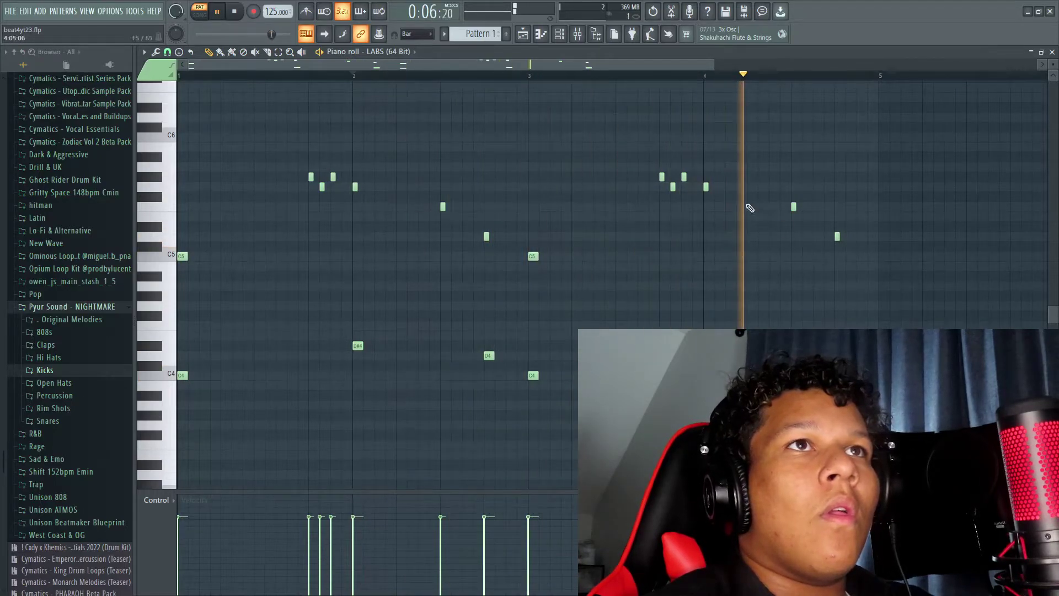
Raise the melody note at step 13 of bar 4 to G5 and audition the end of bar 4.
{"action": "key", "text": "space"}
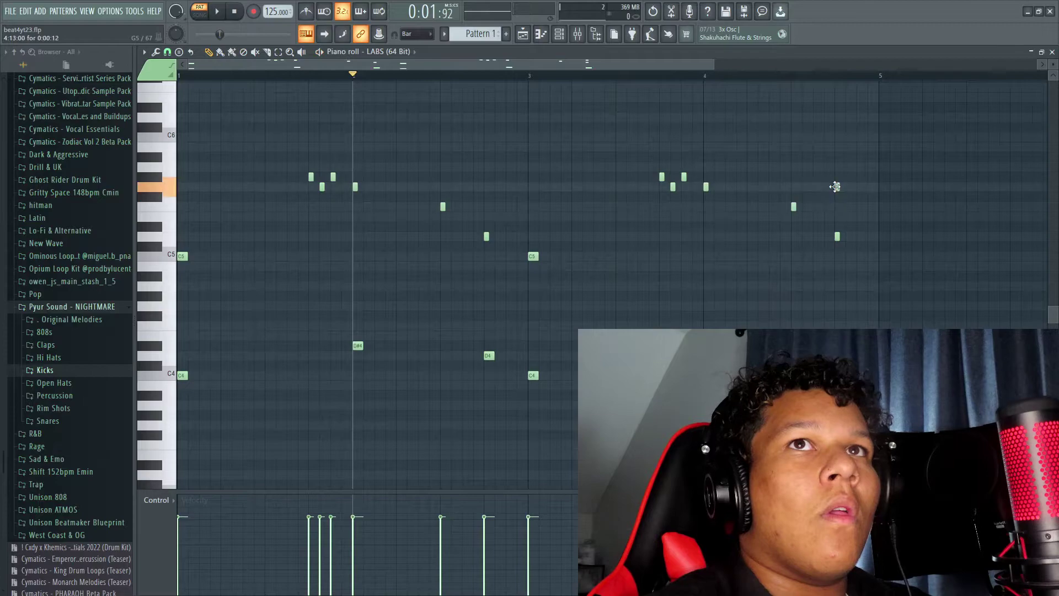
{"action": "key", "text": "space"}
{"action": "left_click", "coordinate": [812, 75]}
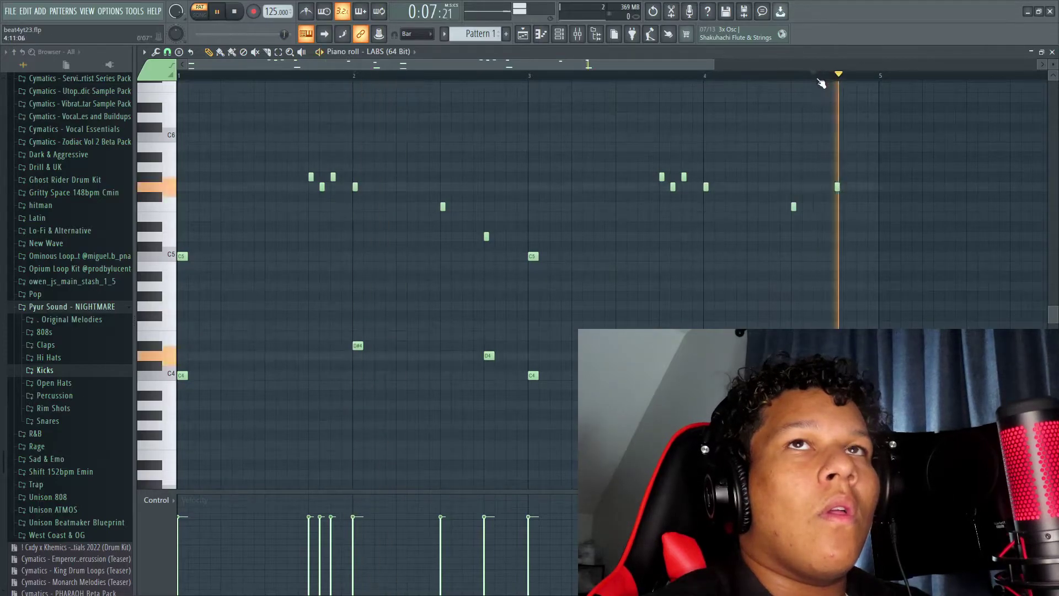
{"action": "key", "text": "space"}
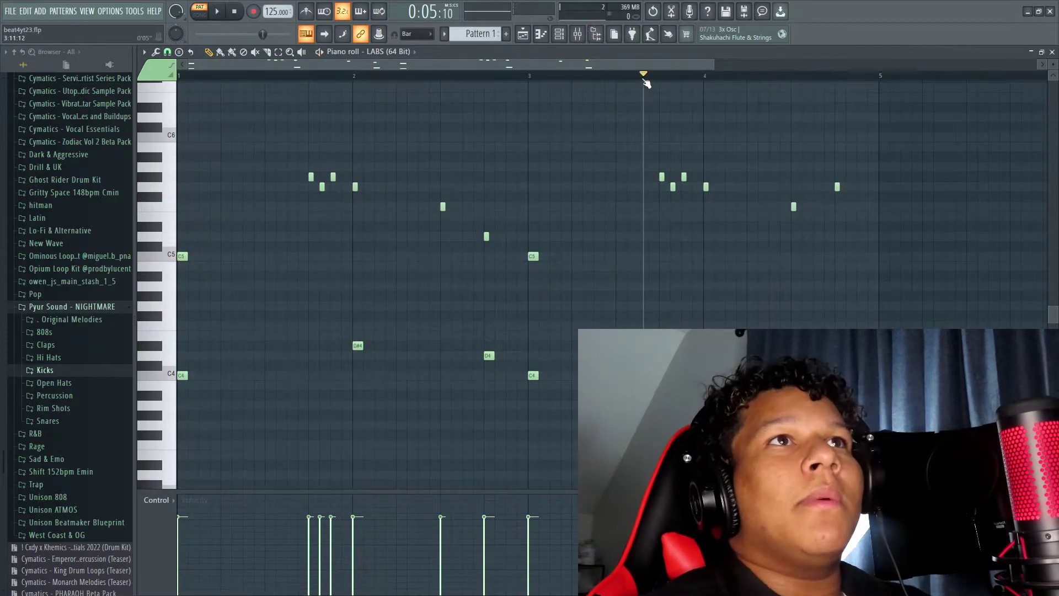
Place Pattern 1 at bar 1 of Track 1 in the playlist and play the song.
{"action": "key", "text": "F5"}
{"action": "left_click_drag", "start_coordinate": [157, 90], "coordinate": [310, 92]}
{"action": "left_click", "coordinate": [559, 35]}
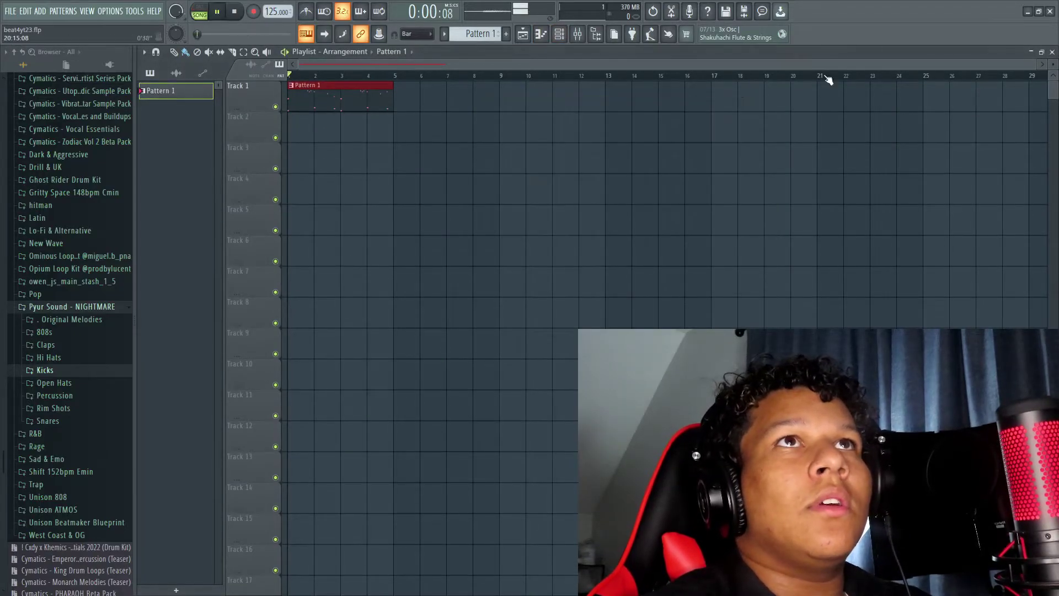
Add a second LABS (64 Bit) instrument channel to the channel rack.
{"action": "left_click", "coordinate": [559, 34]}
{"action": "left_click", "coordinate": [543, 224]}
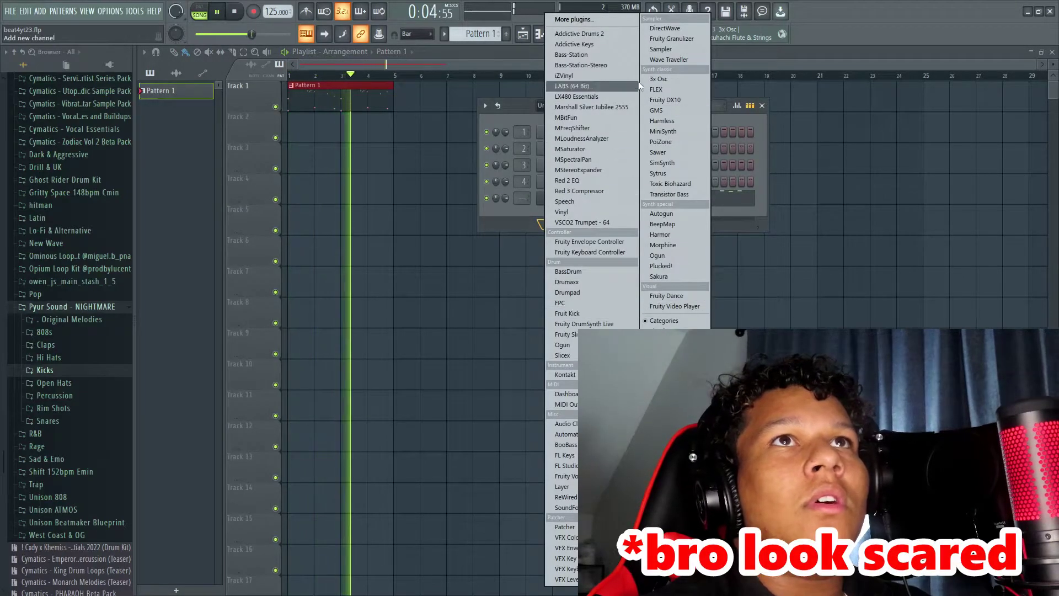
{"action": "left_click", "coordinate": [580, 86]}
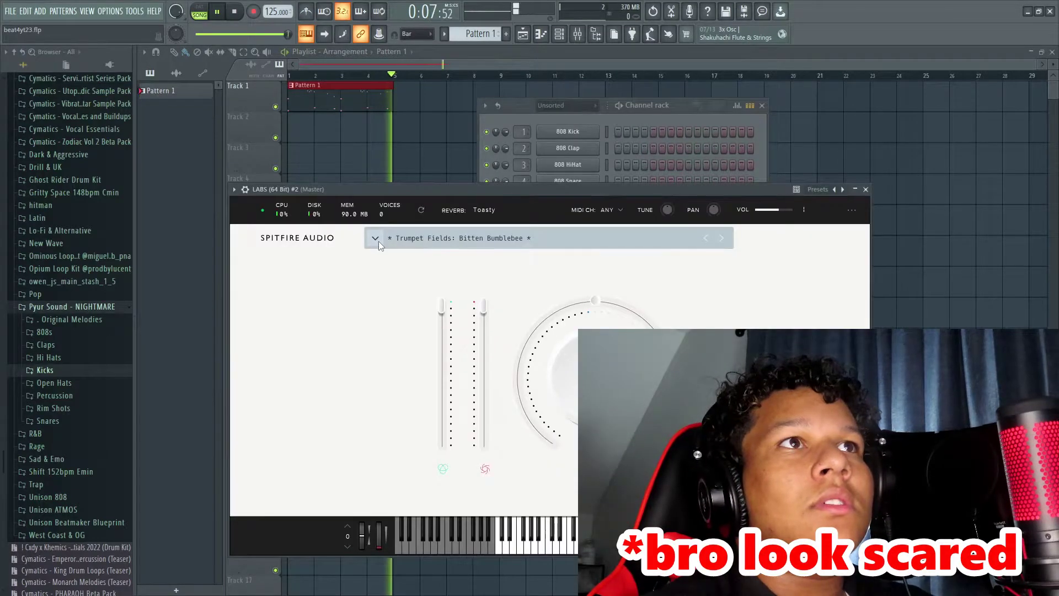
Load the Mandolin Tremolo preset in the second LABS instance and close the plugin window.
{"action": "left_click", "coordinate": [379, 240]}
{"action": "scroll", "coordinate": [535, 356], "scroll_direction": "up", "scroll_amount": 5}
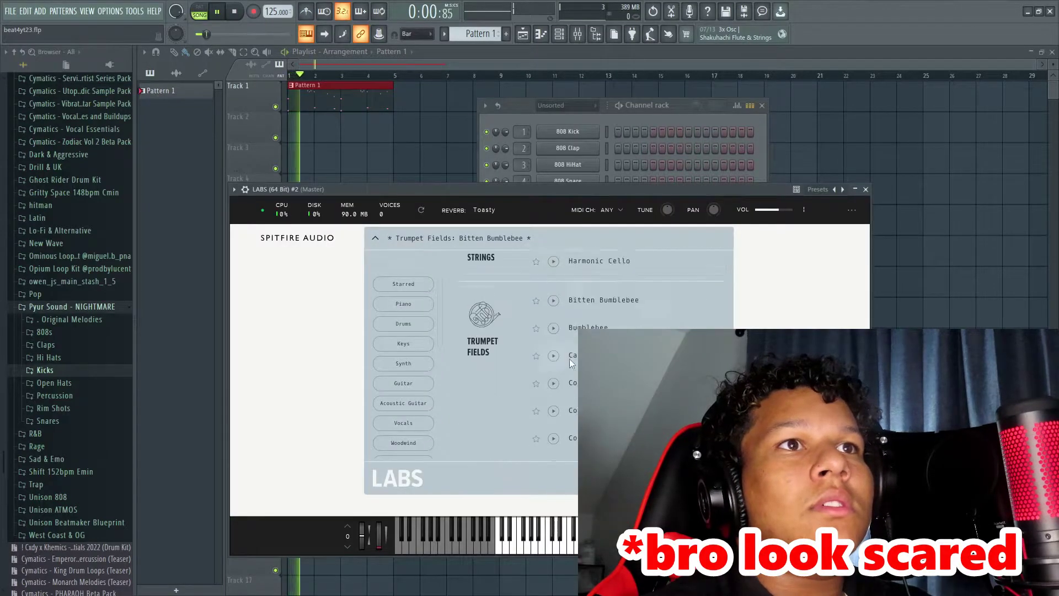
{"action": "scroll", "coordinate": [551, 323], "scroll_direction": "down", "scroll_amount": 10}
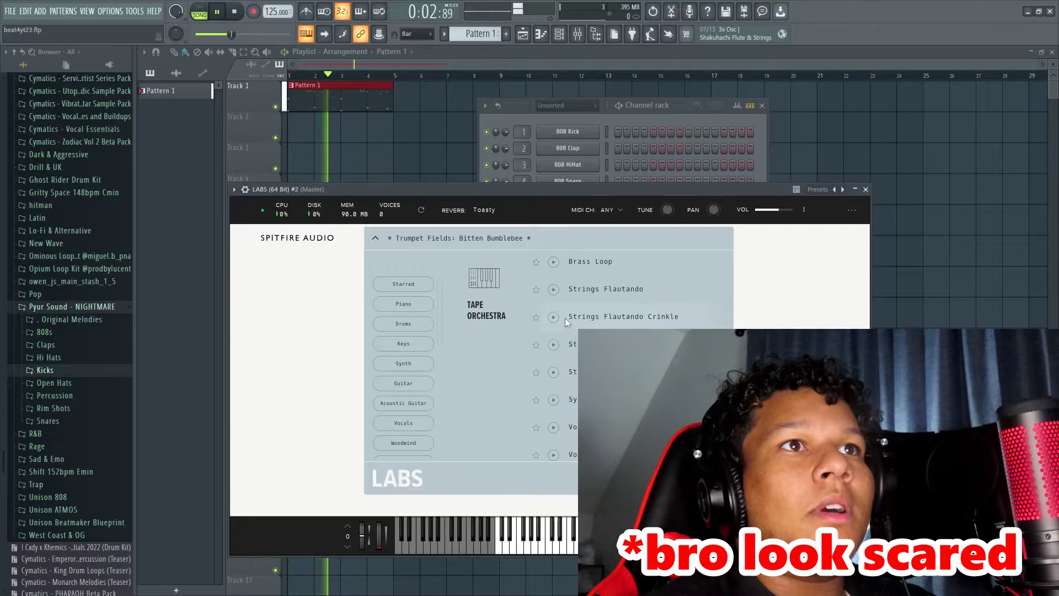
{"action": "scroll", "coordinate": [508, 334], "scroll_direction": "down", "scroll_amount": 8}
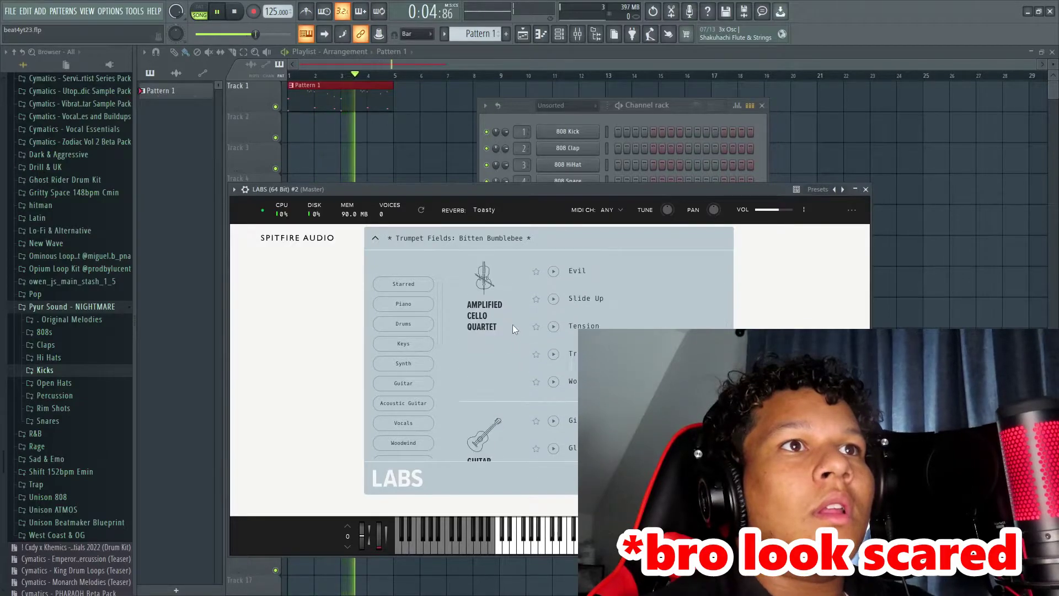
{"action": "scroll", "coordinate": [524, 342], "scroll_direction": "down", "scroll_amount": 6}
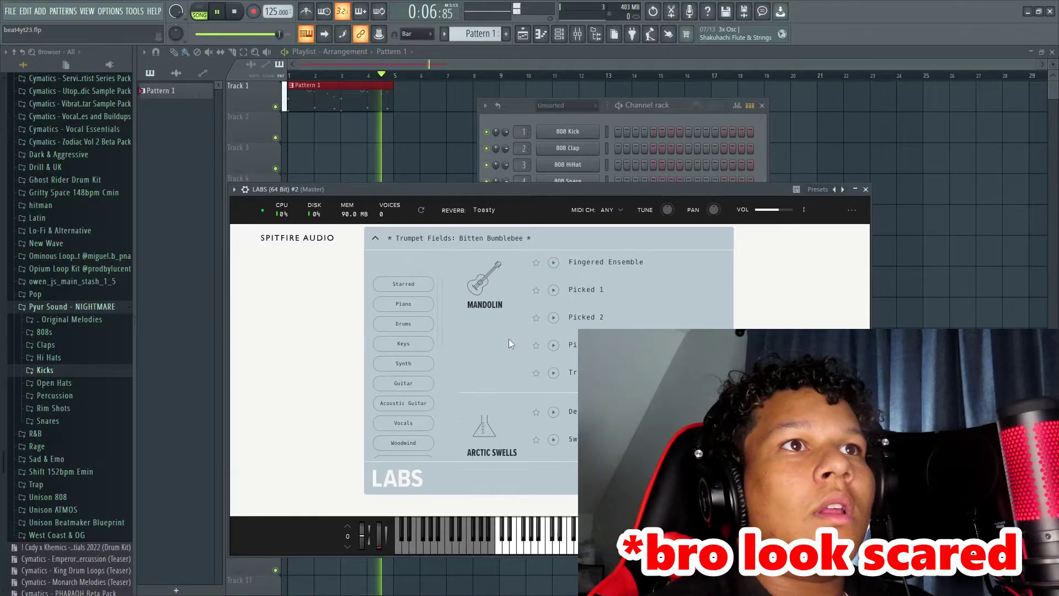
{"action": "left_click", "coordinate": [578, 375]}
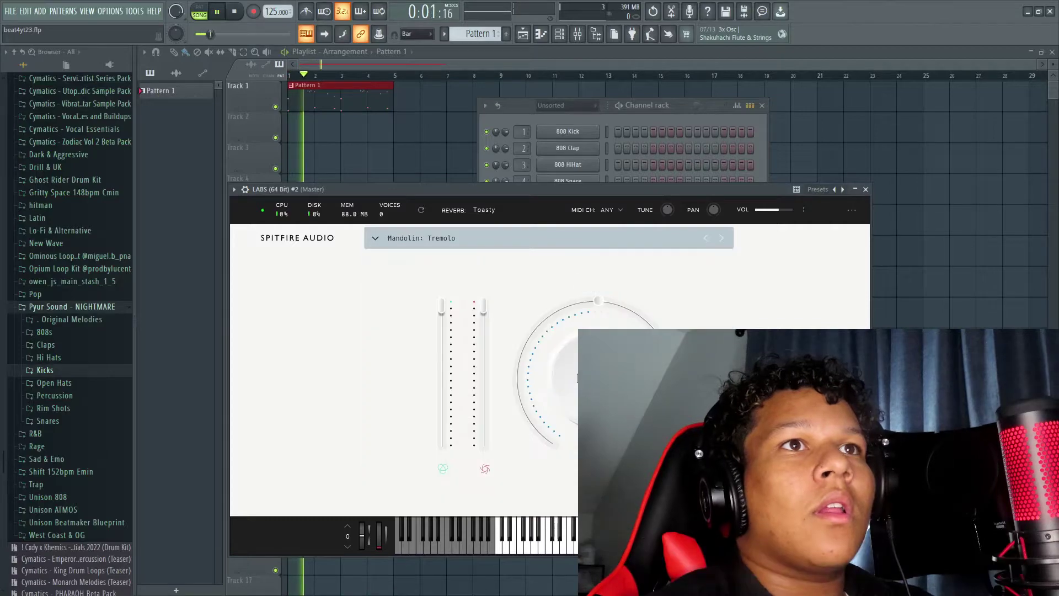
{"action": "left_click", "coordinate": [866, 190]}
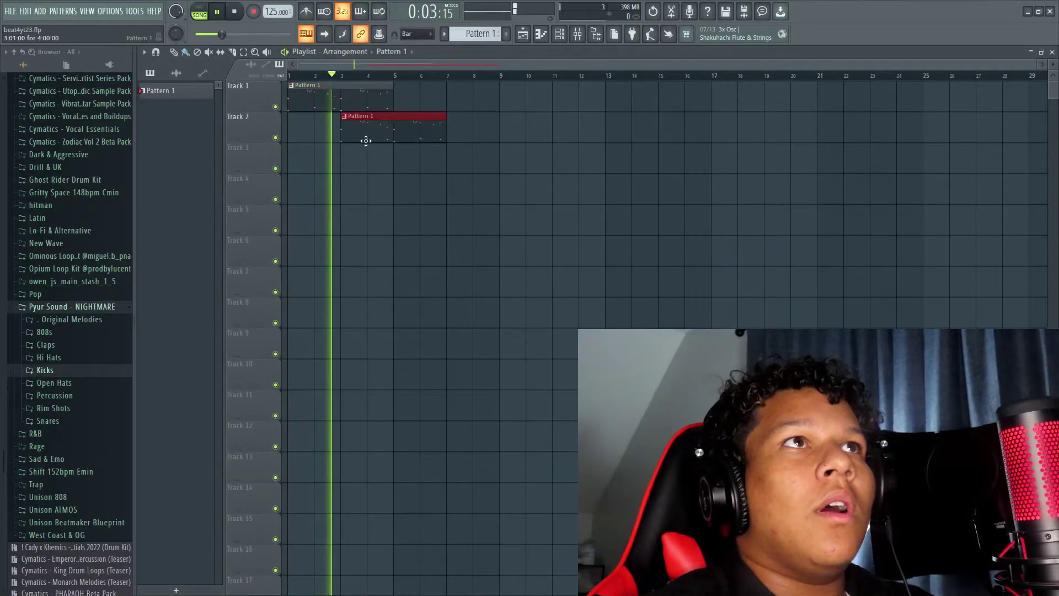
Create a new pattern named "tr4em", leaving no extra Pattern 1 clip on Track 2.
{"action": "left_click", "coordinate": [355, 139]}
{"action": "key", "text": "F4"}
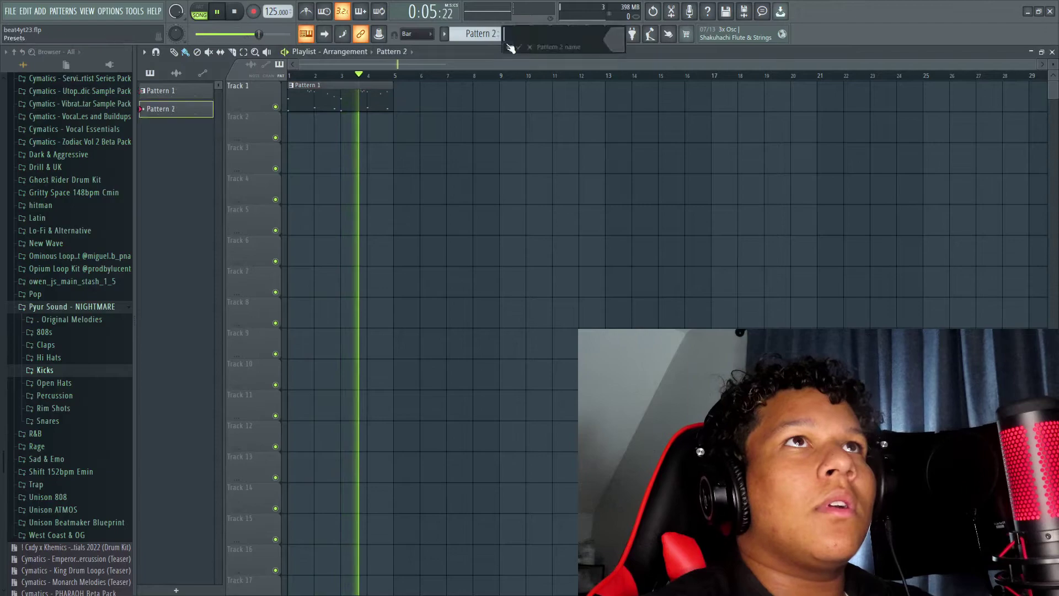
{"action": "type", "text": "tr4em"}
{"action": "key", "text": "Return"}
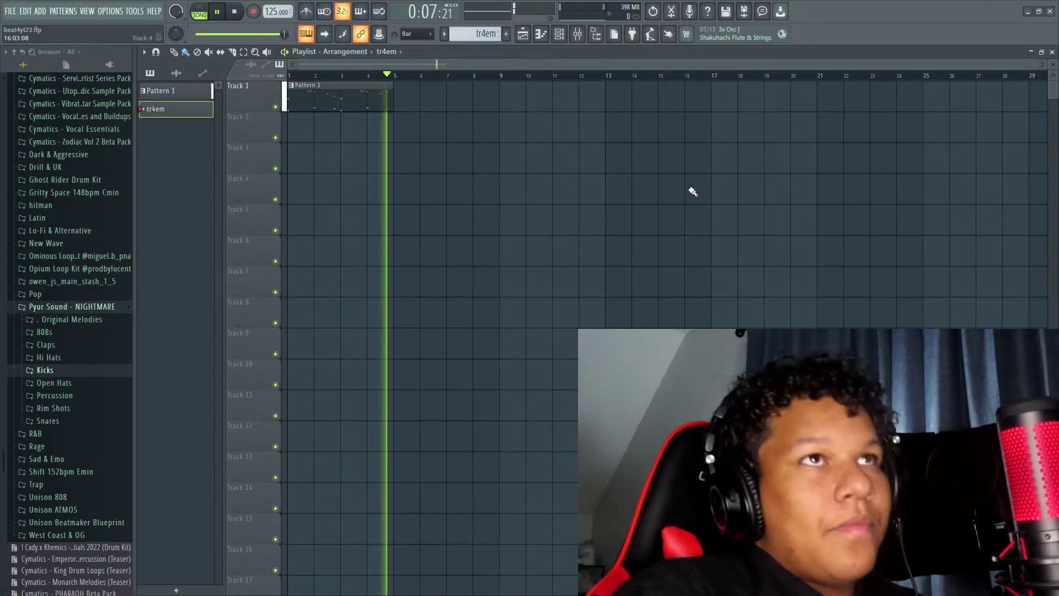
Place the tr4em pattern at bar 1 of Track 2, directly below the Pattern 1 clip.
{"action": "left_click", "coordinate": [595, 33]}
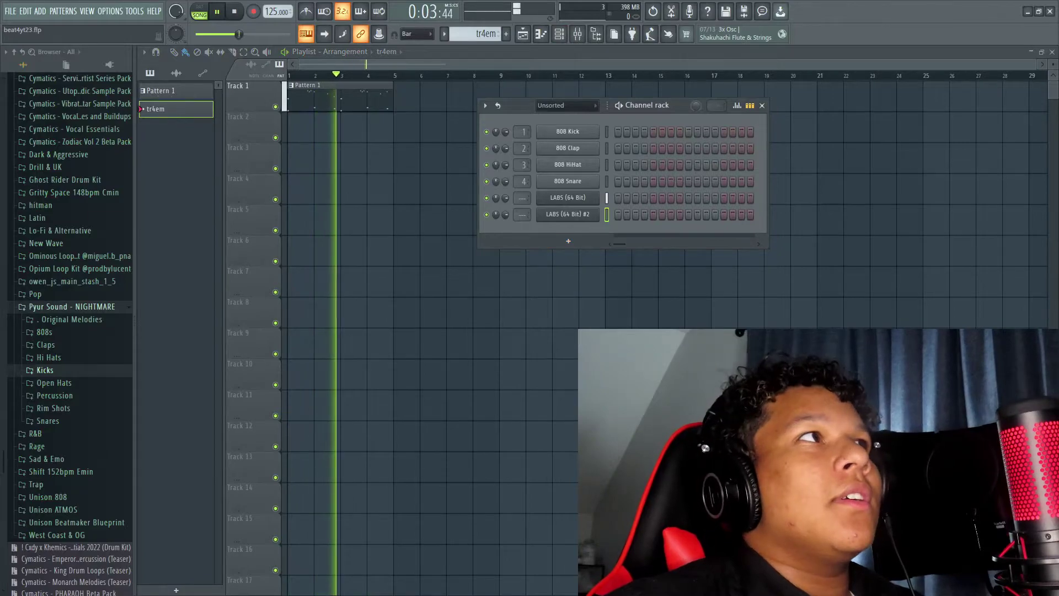
{"action": "key", "text": "alt+Tab"}
{"action": "left_click_drag", "start_coordinate": [353, 109], "coordinate": [0, 44]}
{"action": "key", "text": "alt+Tab"}
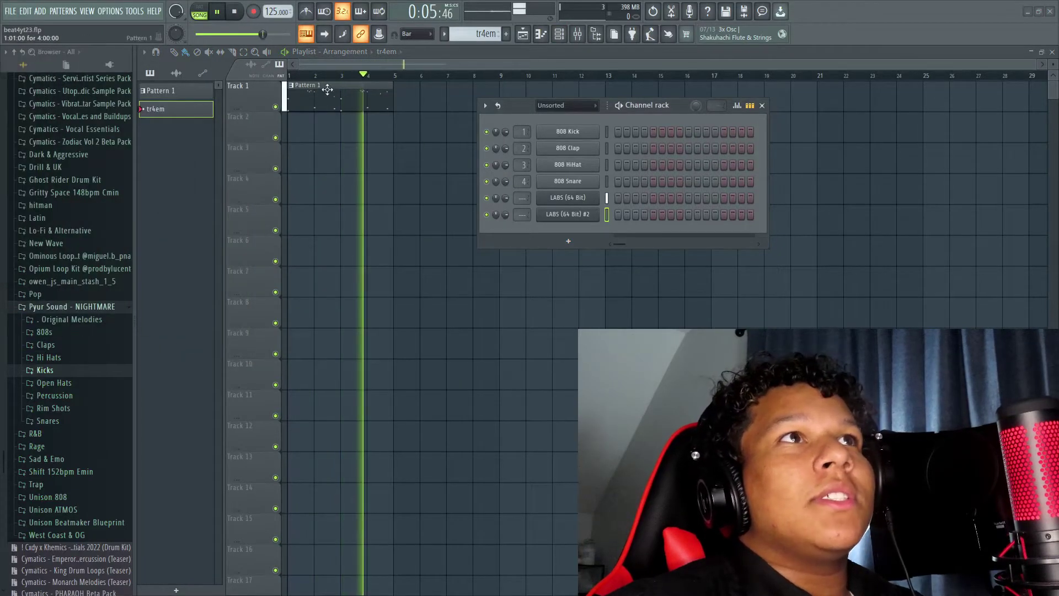
{"action": "left_click", "coordinate": [316, 131]}
{"action": "left_click_drag", "start_coordinate": [319, 123], "coordinate": [372, 130]}
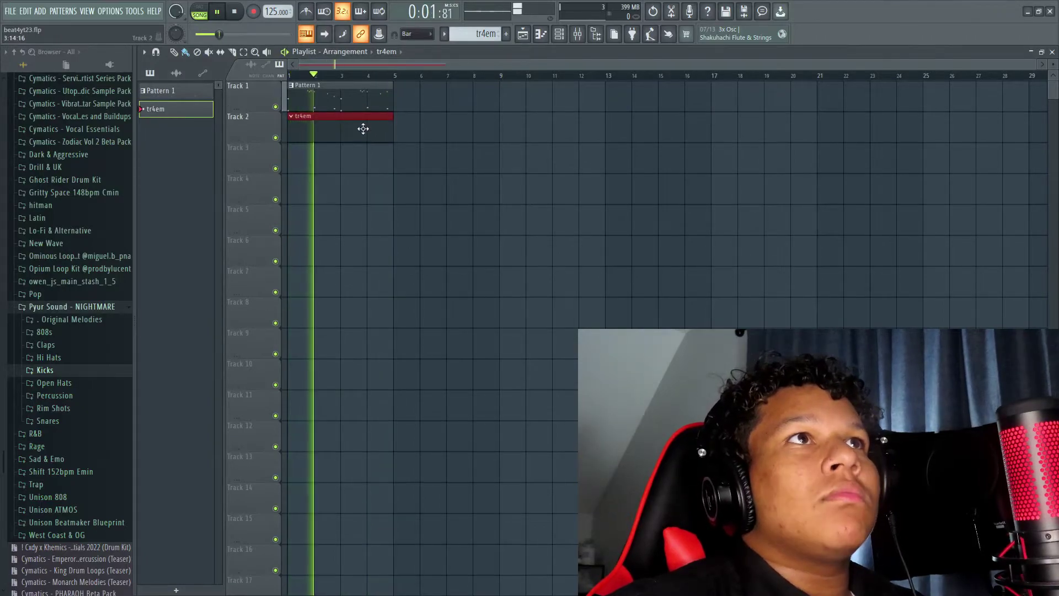
In the tr4em pattern, draw a C6 note on bar 1 beat 2 and a two-step D#6 on bar 2 beat 3 for LABS #2.
{"action": "key", "text": "F6"}
{"action": "left_click", "coordinate": [540, 33]}
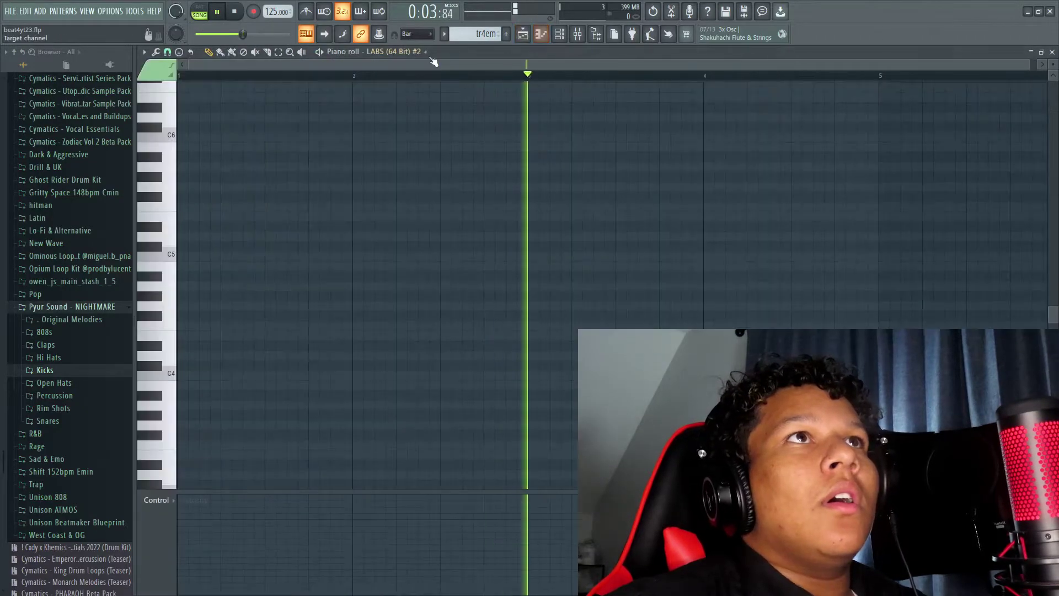
{"action": "key", "text": "space"}
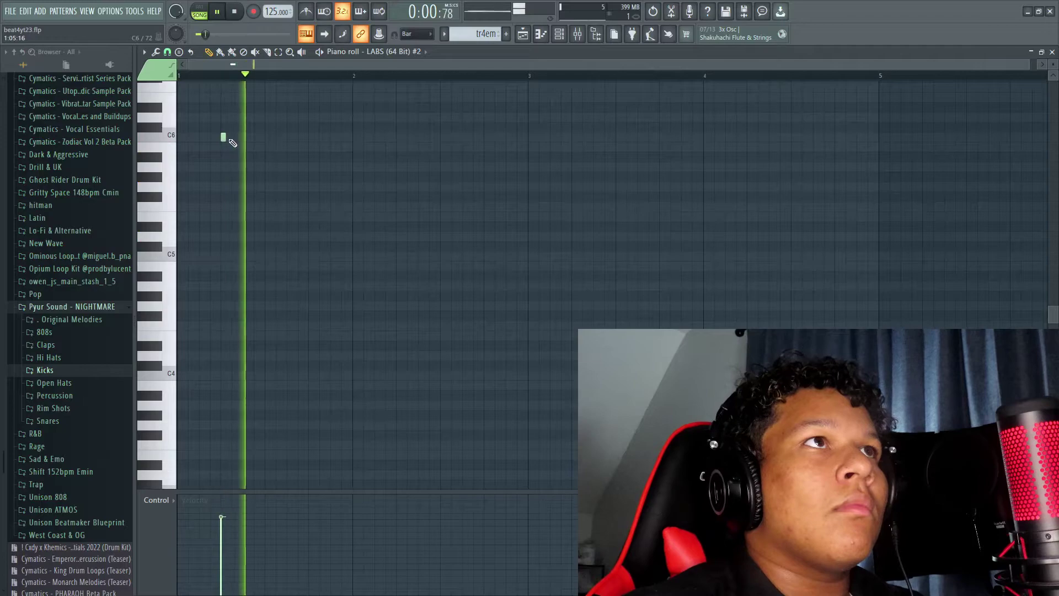
{"action": "key", "text": "space"}
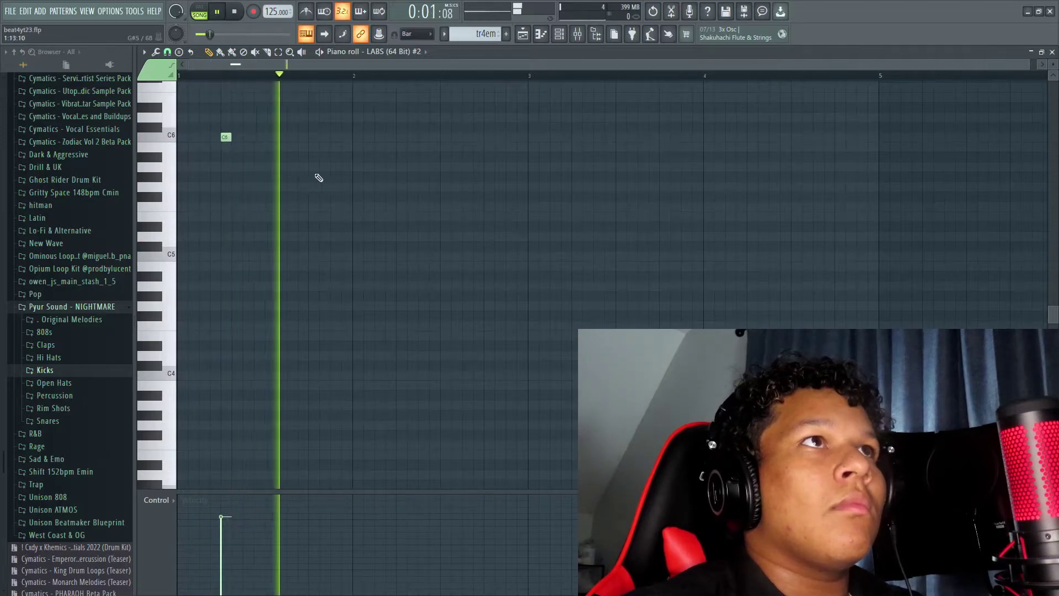
{"action": "key", "text": "space"}
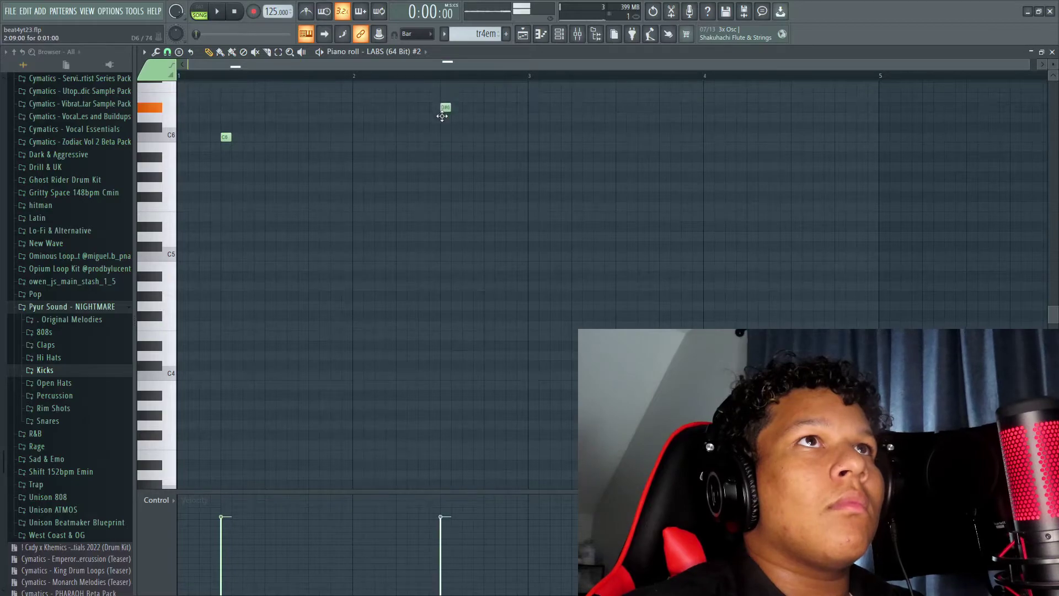
{"action": "key", "text": "space"}
{"action": "left_click_drag", "start_coordinate": [447, 107], "coordinate": [462, 107]}
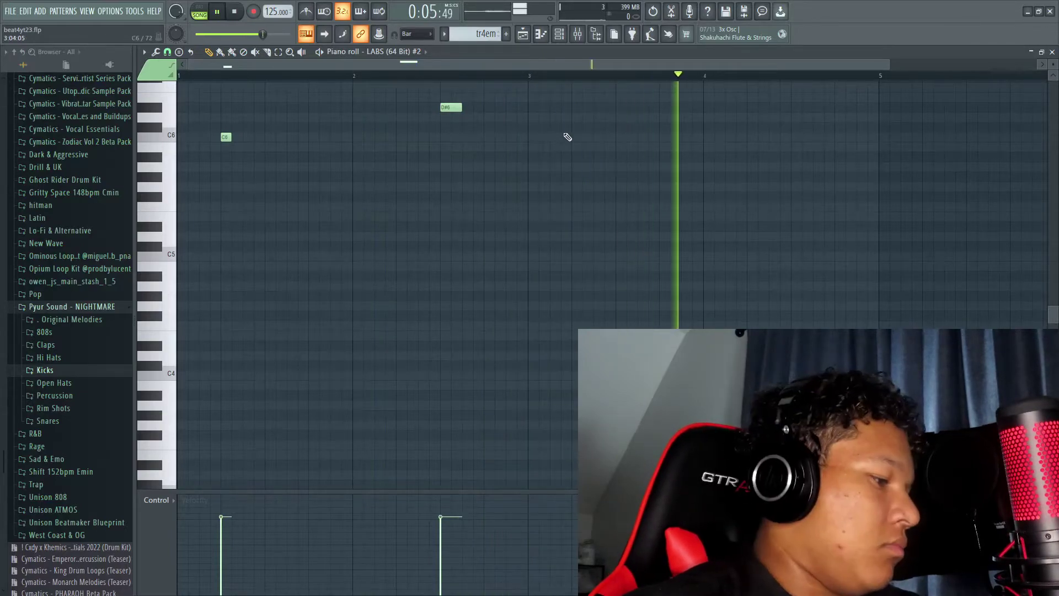
Duplicate the two notes into bars 3 and 4, replace the last D#6 with a G6, and close the piano roll.
{"action": "key", "text": "ctrl+b"}
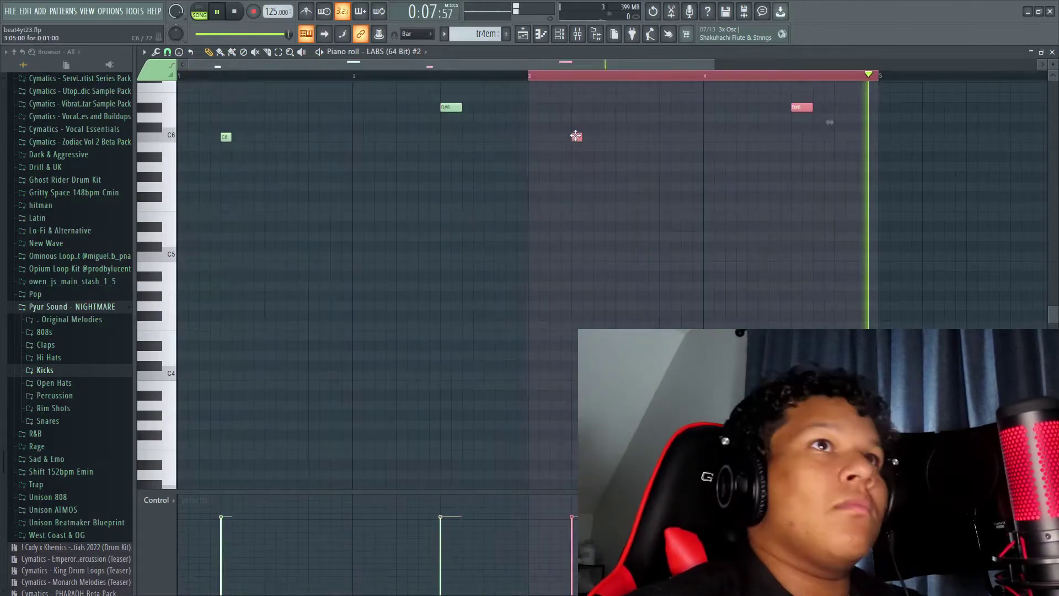
{"action": "key", "text": "space"}
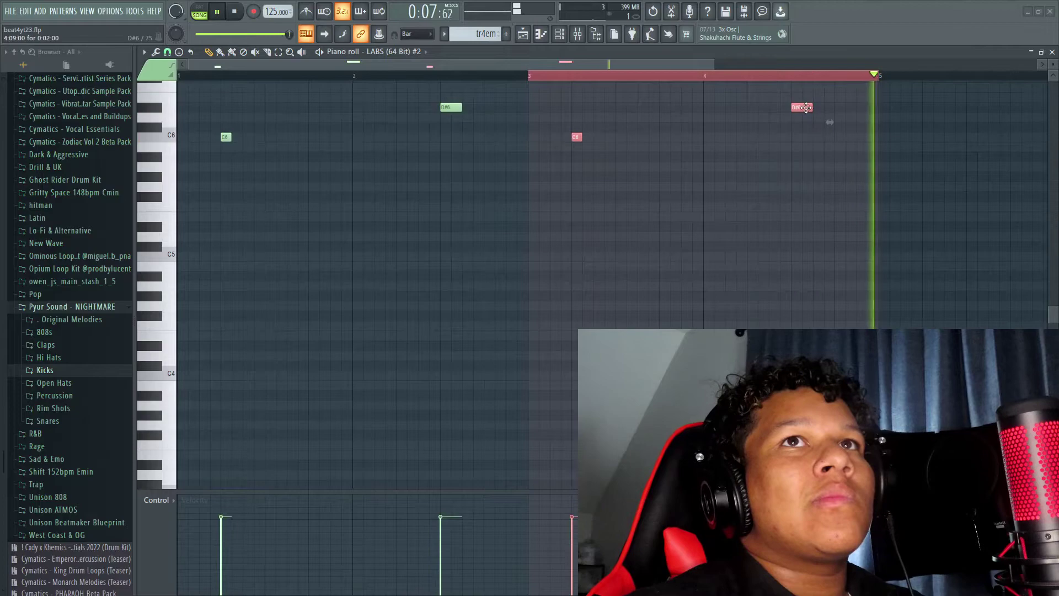
{"action": "scroll", "coordinate": [797, 139], "scroll_direction": "up", "scroll_amount": 3}
{"action": "left_click", "coordinate": [803, 196]}
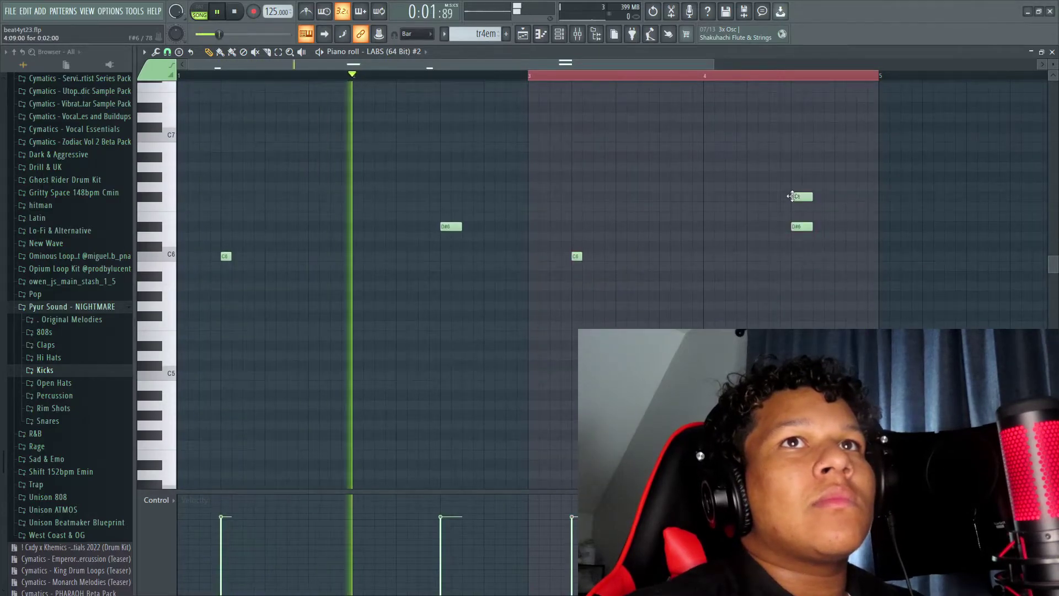
{"action": "key", "text": "space"}
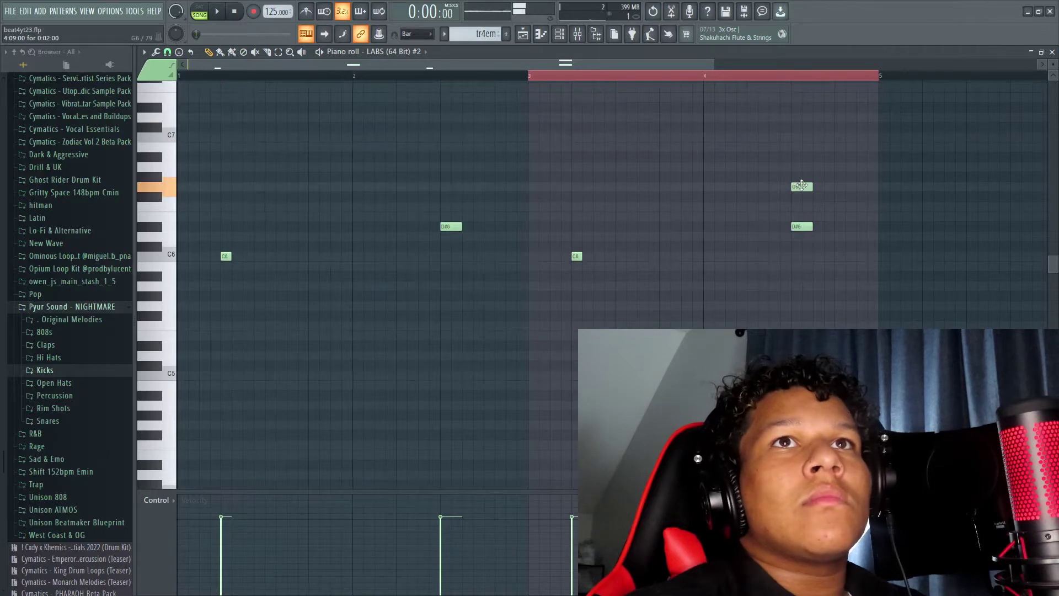
{"action": "key", "text": "space"}
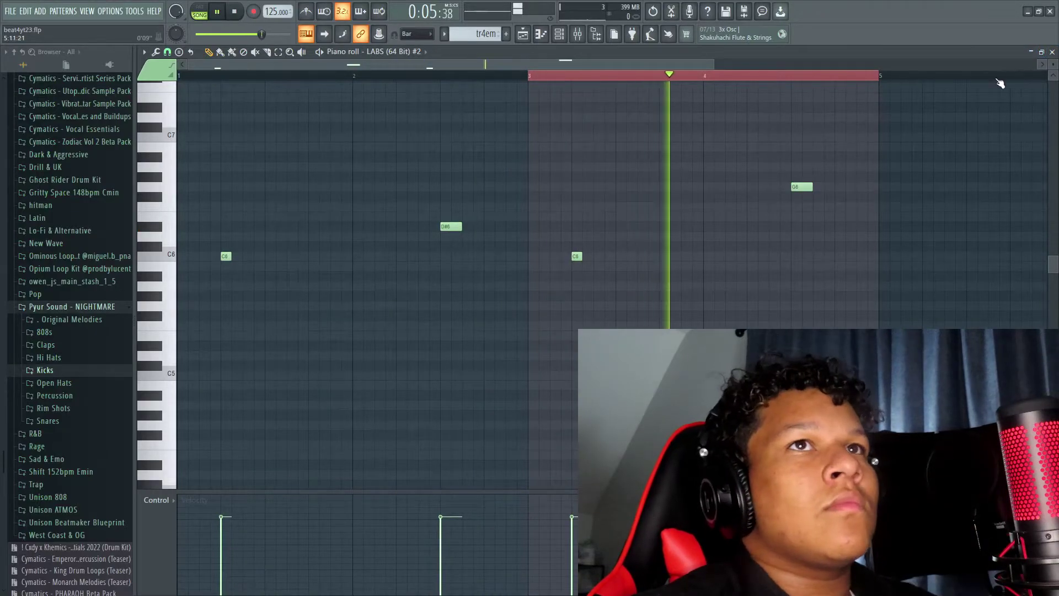
{"action": "left_click", "coordinate": [1052, 52]}
{"action": "key", "text": "space"}
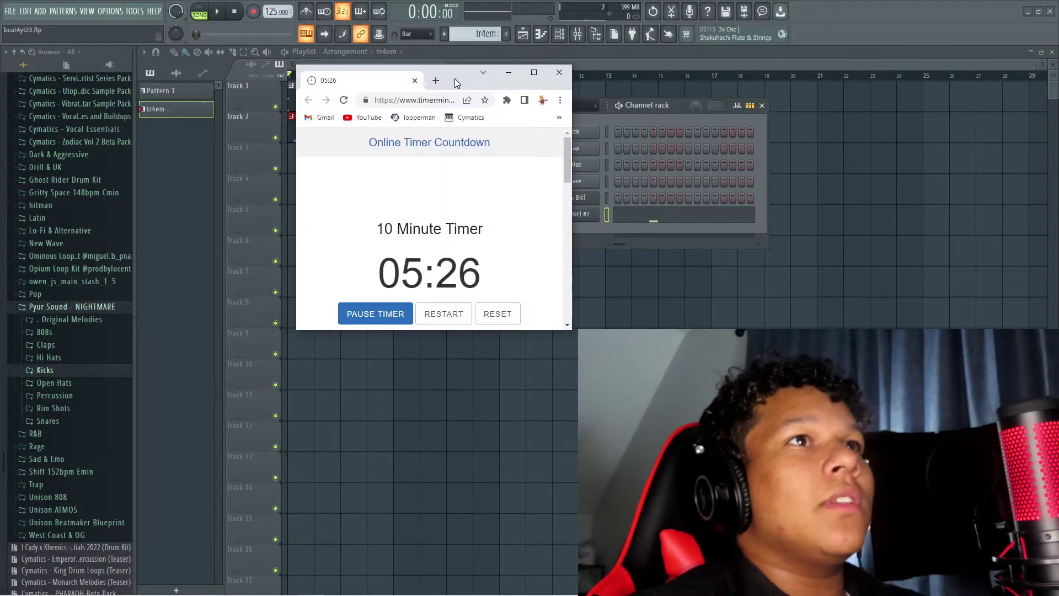
Look through the Pyur Sound - NIGHTMARE kicks and the Cymatics 808 packs for suitable drum samples.
{"action": "scroll", "coordinate": [55, 351], "scroll_direction": "down", "scroll_amount": 5}
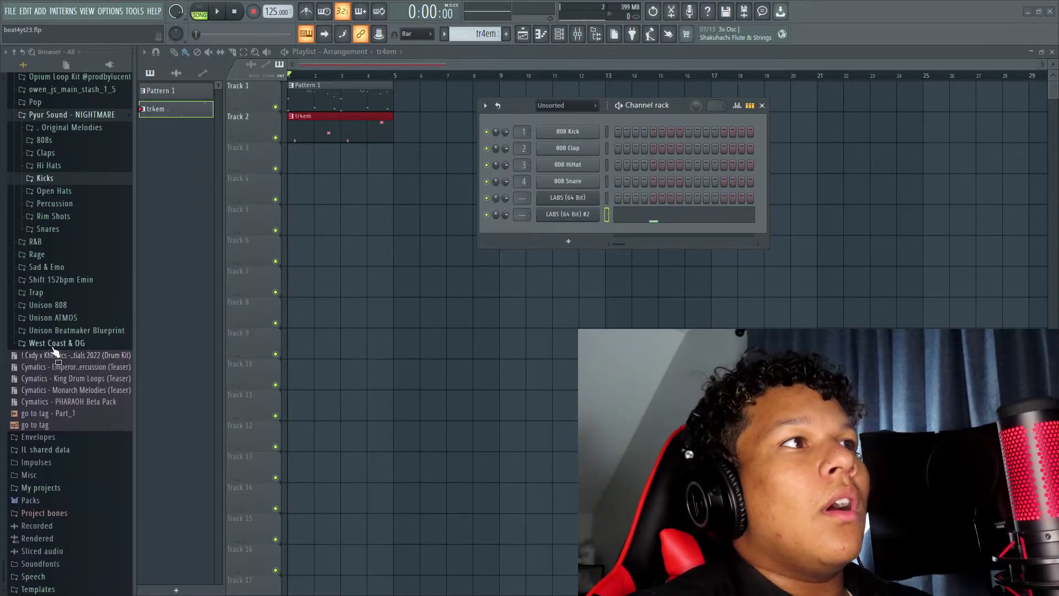
{"action": "scroll", "coordinate": [52, 300], "scroll_direction": "up", "scroll_amount": 4}
{"action": "left_click", "coordinate": [46, 316]}
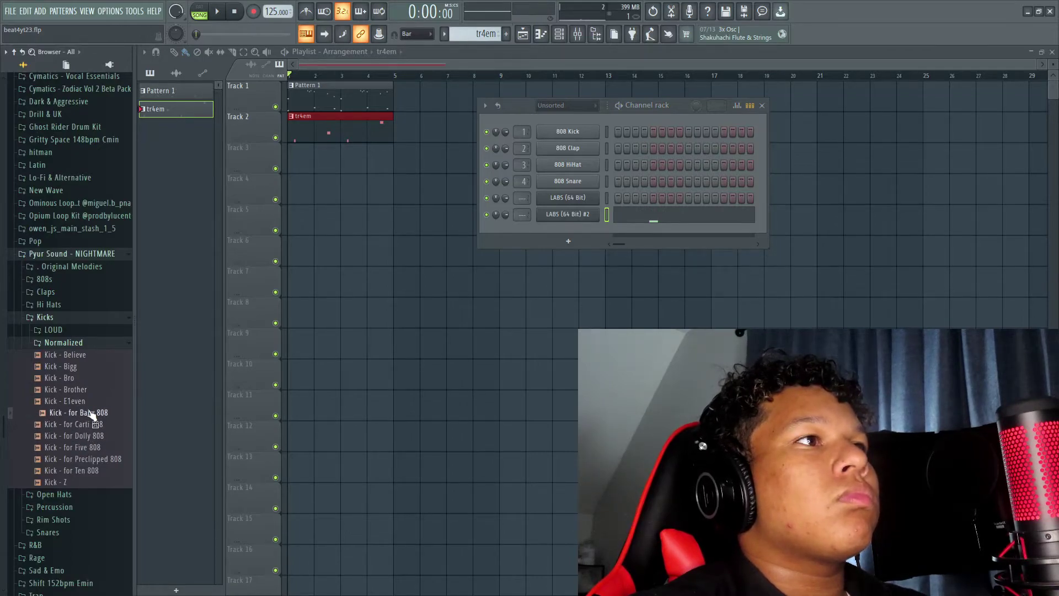
{"action": "scroll", "coordinate": [65, 294], "scroll_direction": "up", "scroll_amount": 3}
{"action": "left_click", "coordinate": [65, 392]}
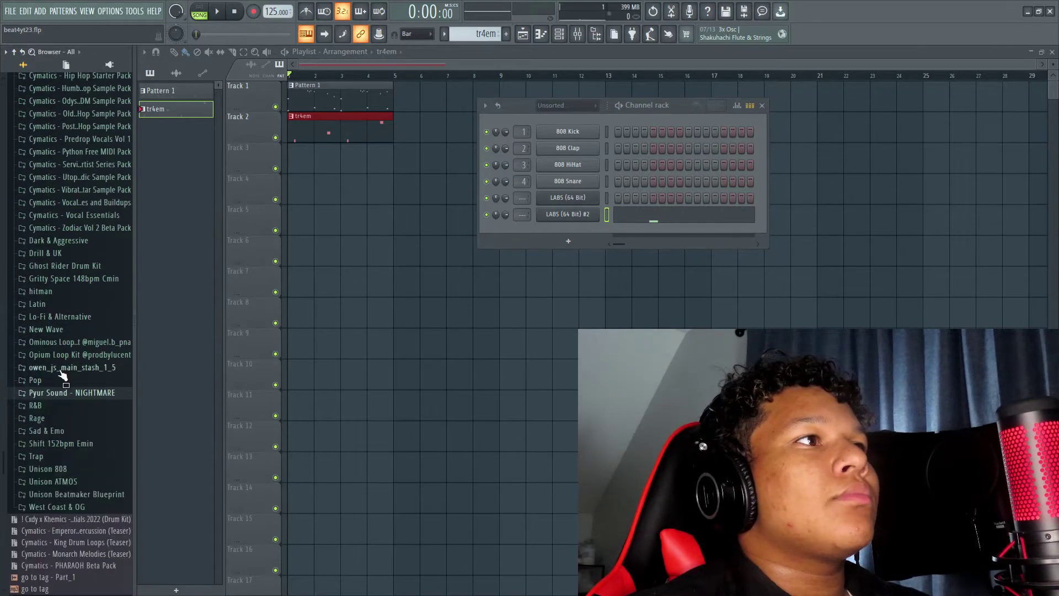
{"action": "scroll", "coordinate": [52, 361], "scroll_direction": "up", "scroll_amount": 12}
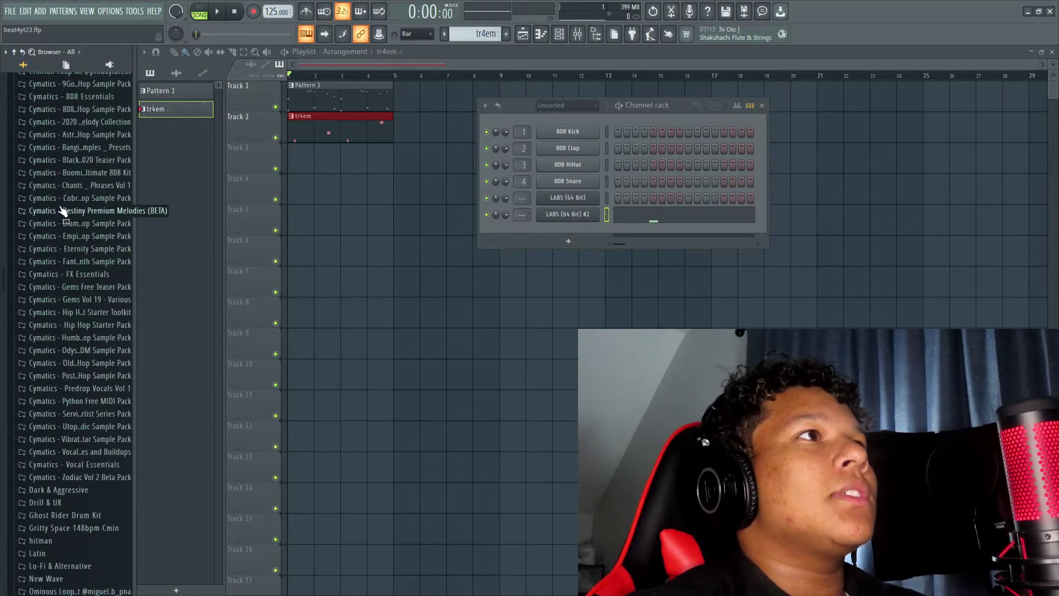
{"action": "scroll", "coordinate": [61, 269], "scroll_direction": "down", "scroll_amount": 4}
{"action": "left_click", "coordinate": [67, 206]}
{"action": "left_click", "coordinate": [67, 206]}
{"action": "left_click", "coordinate": [71, 194]}
{"action": "left_click", "coordinate": [70, 194]}
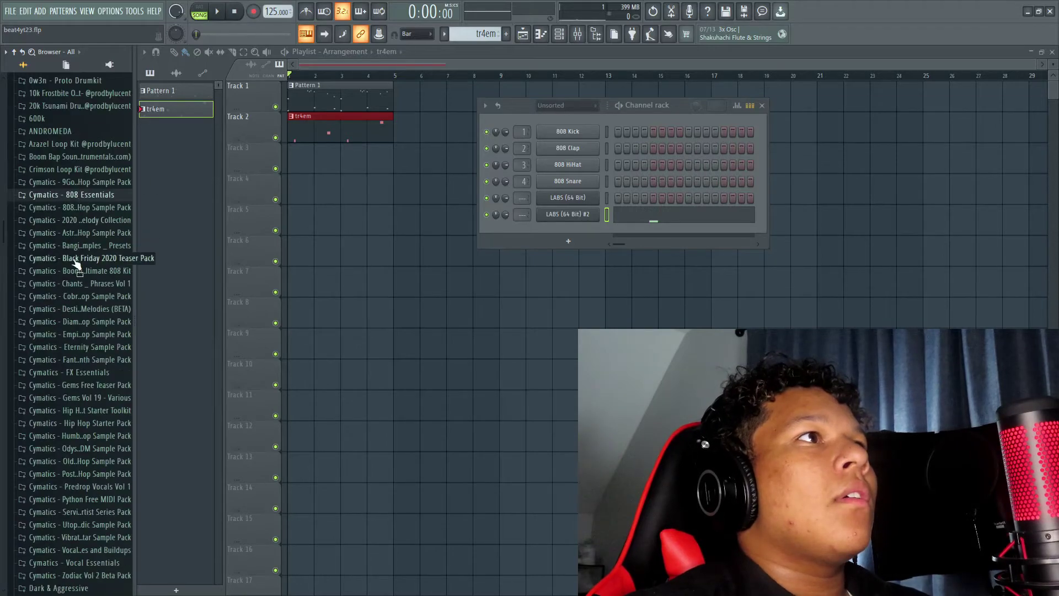
{"action": "left_click", "coordinate": [81, 208]}
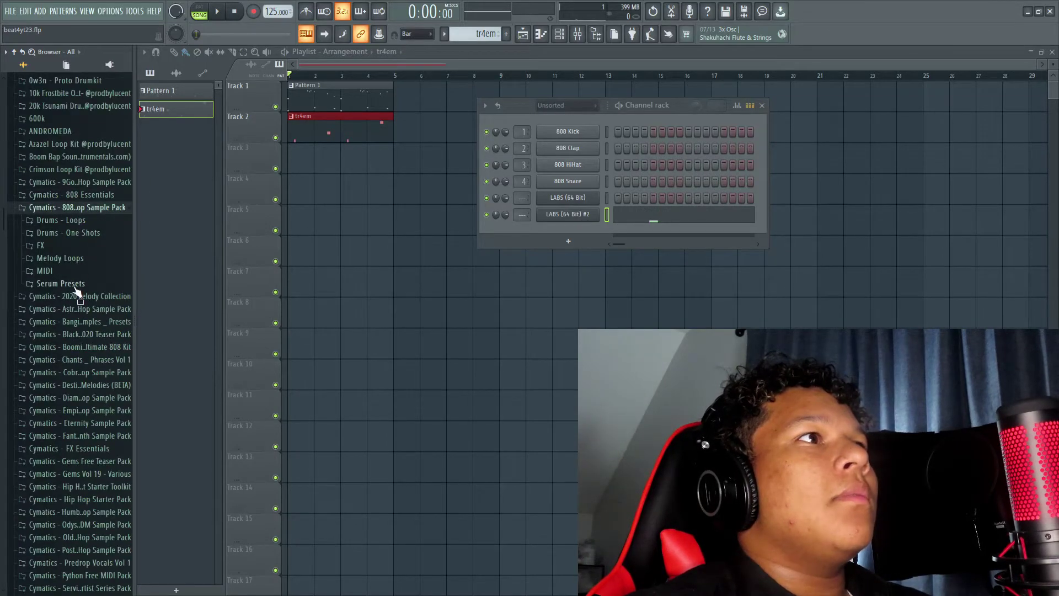
{"action": "left_click", "coordinate": [78, 232]}
{"action": "left_click", "coordinate": [69, 245]}
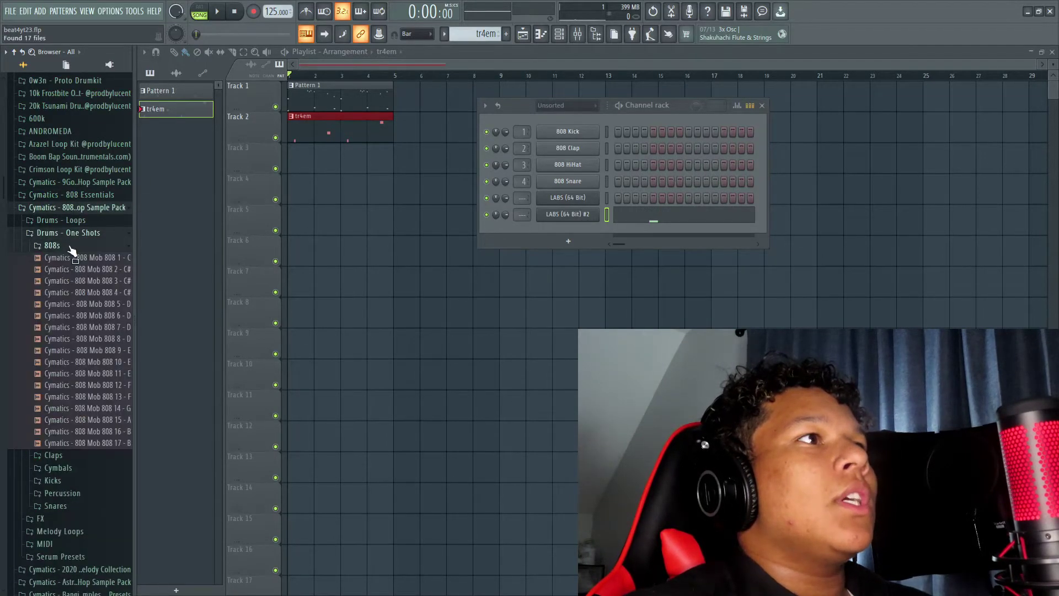
{"action": "scroll", "coordinate": [88, 320], "scroll_direction": "down", "scroll_amount": 6}
{"action": "scroll", "coordinate": [110, 255], "scroll_direction": "up", "scroll_amount": 8}
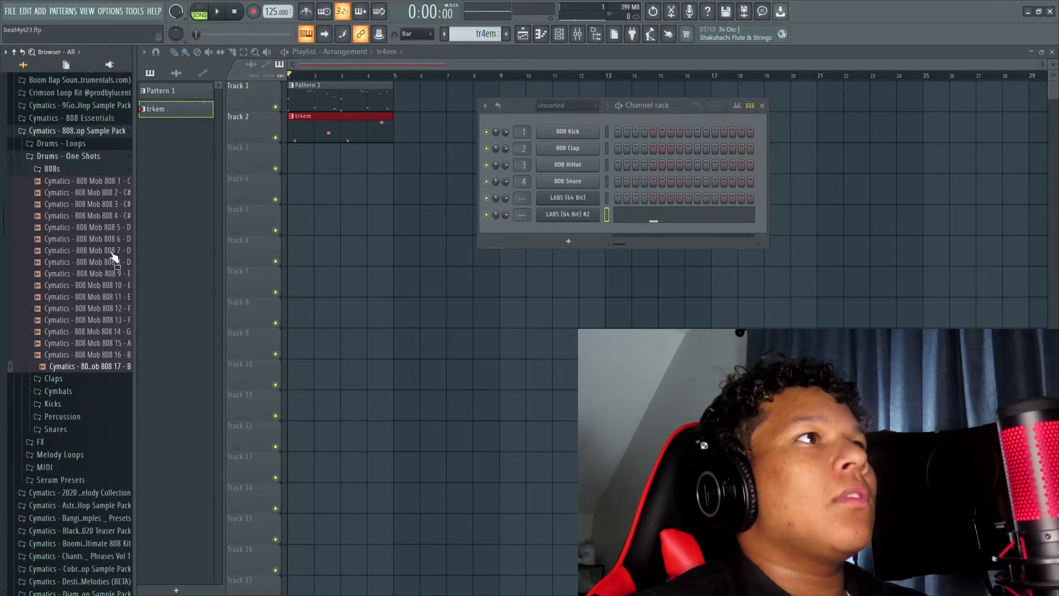
{"action": "left_click", "coordinate": [113, 318]}
{"action": "scroll", "coordinate": [99, 364], "scroll_direction": "down", "scroll_amount": 10}
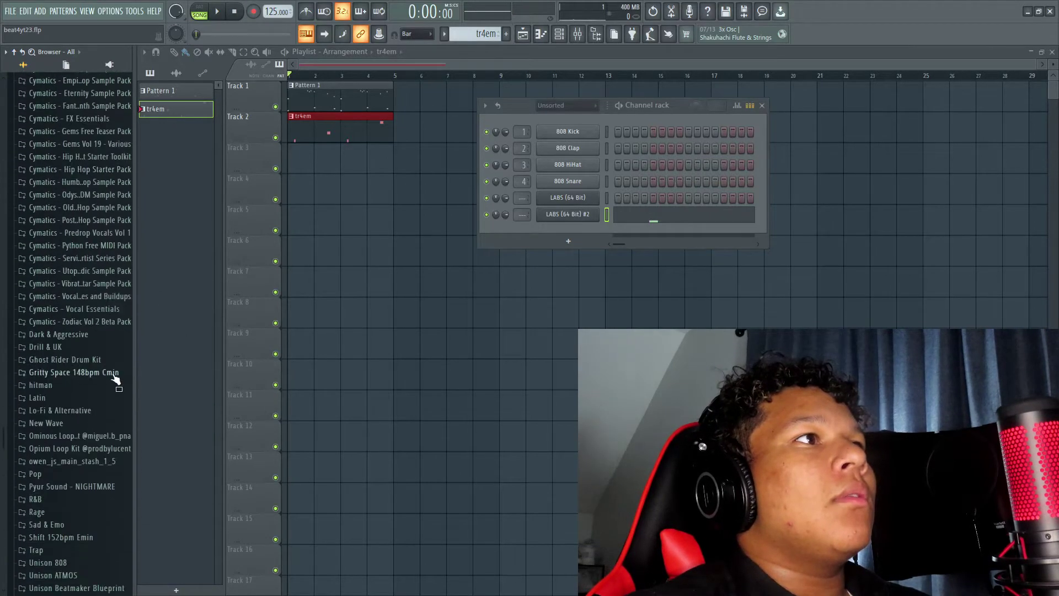
Add the UNISON_808_Bae (C) sample from the Unison 808 folder as a new channel below LABS #2.
{"action": "scroll", "coordinate": [94, 365], "scroll_direction": "down", "scroll_amount": 8}
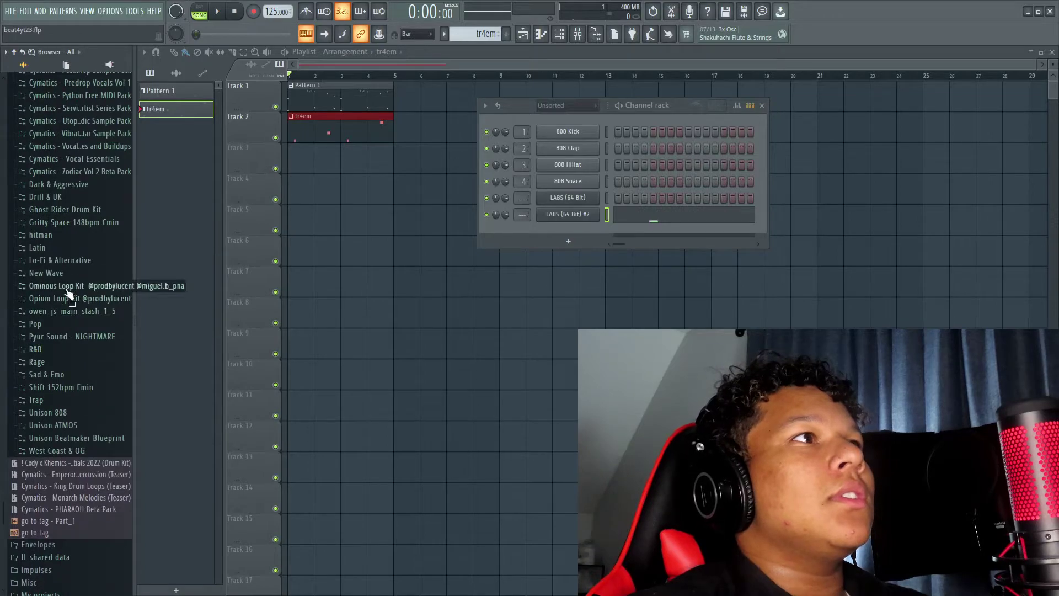
{"action": "left_click", "coordinate": [61, 415]}
{"action": "scroll", "coordinate": [64, 397], "scroll_direction": "down", "scroll_amount": 6}
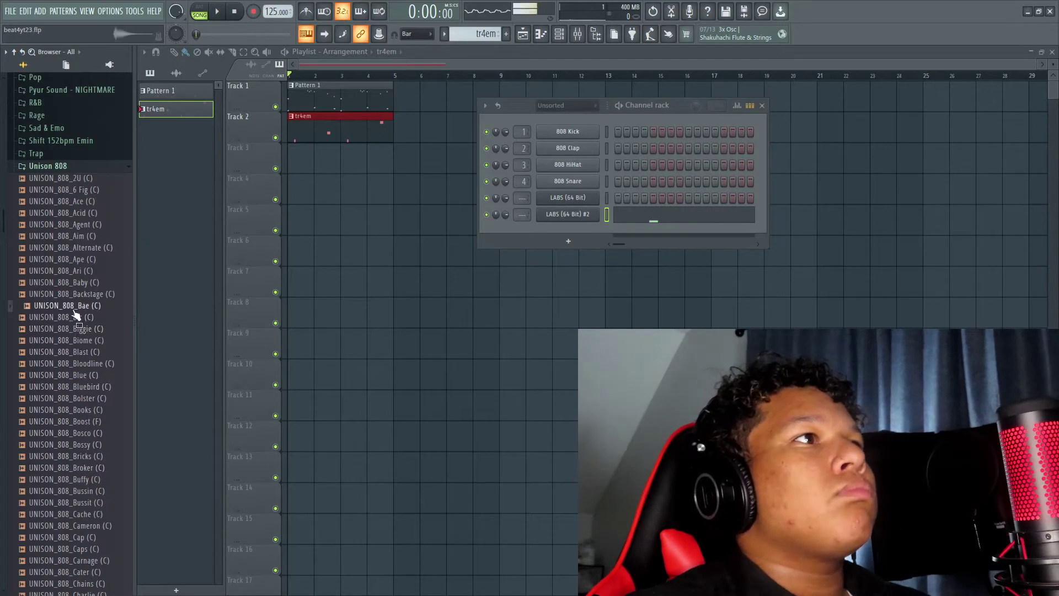
{"action": "left_click_drag", "start_coordinate": [562, 230], "coordinate": [562, 230]}
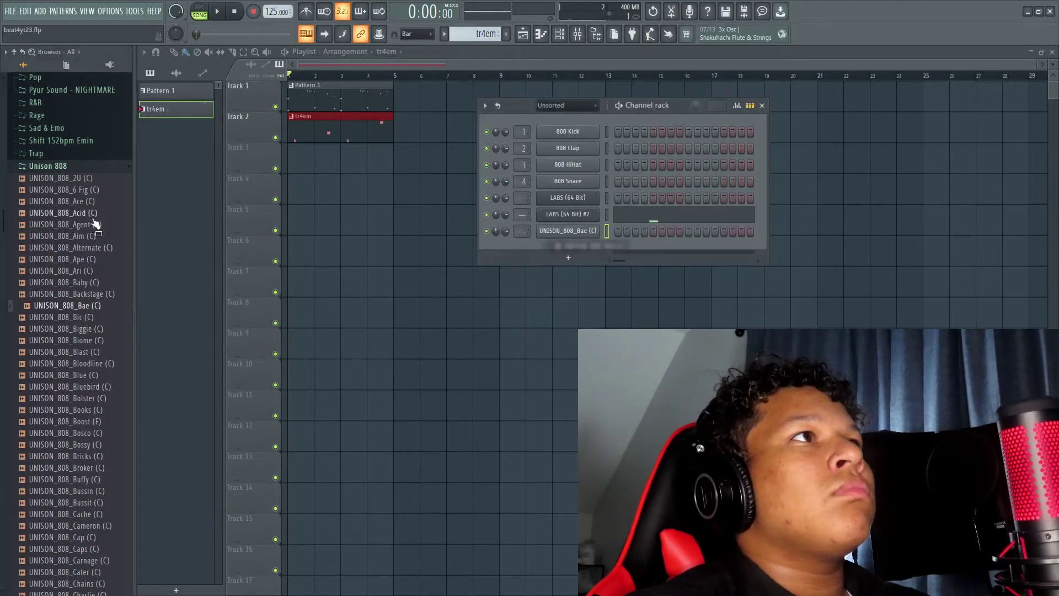
Browse the Unison ATMOS folder and the Unison Beatmaker Blueprint kicks for a suitable kick sample.
{"action": "scroll", "coordinate": [54, 227], "scroll_direction": "up", "scroll_amount": 5}
{"action": "left_click", "coordinate": [62, 305]}
{"action": "left_click", "coordinate": [62, 318]}
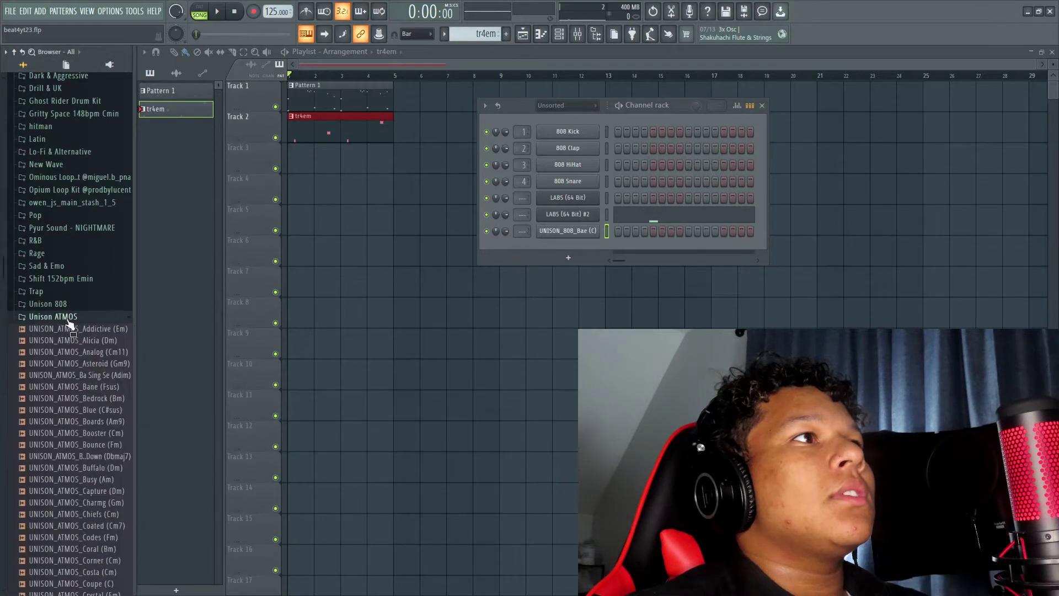
{"action": "left_click", "coordinate": [65, 318]}
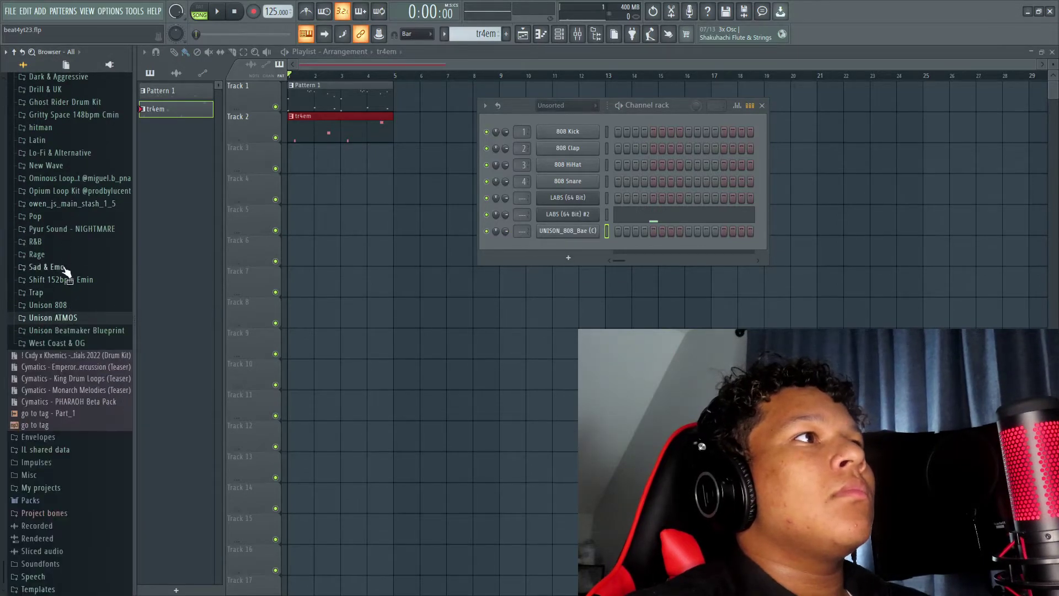
{"action": "left_click", "coordinate": [70, 331]}
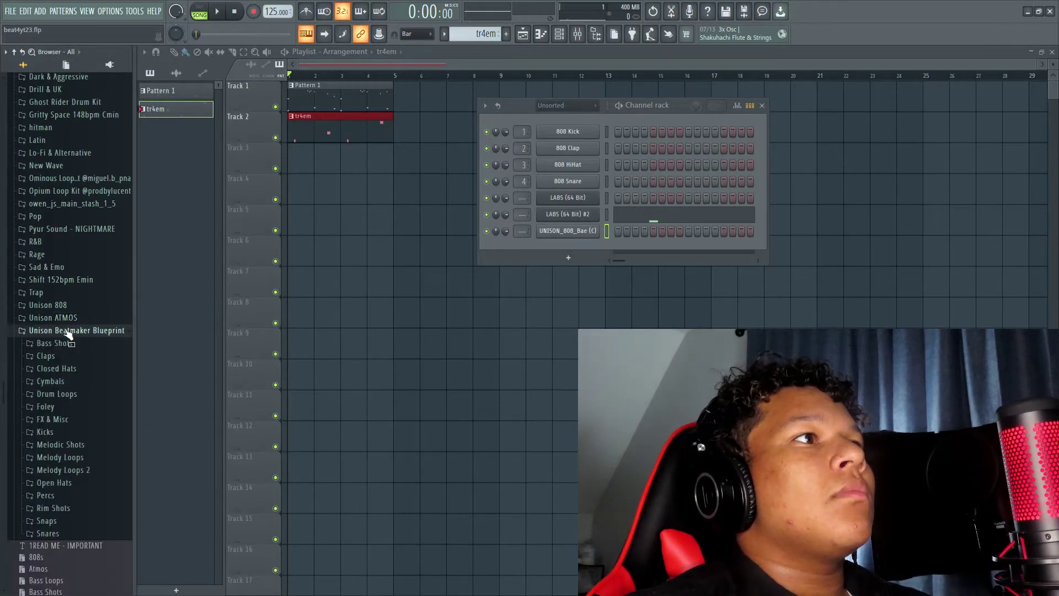
{"action": "left_click", "coordinate": [57, 433]}
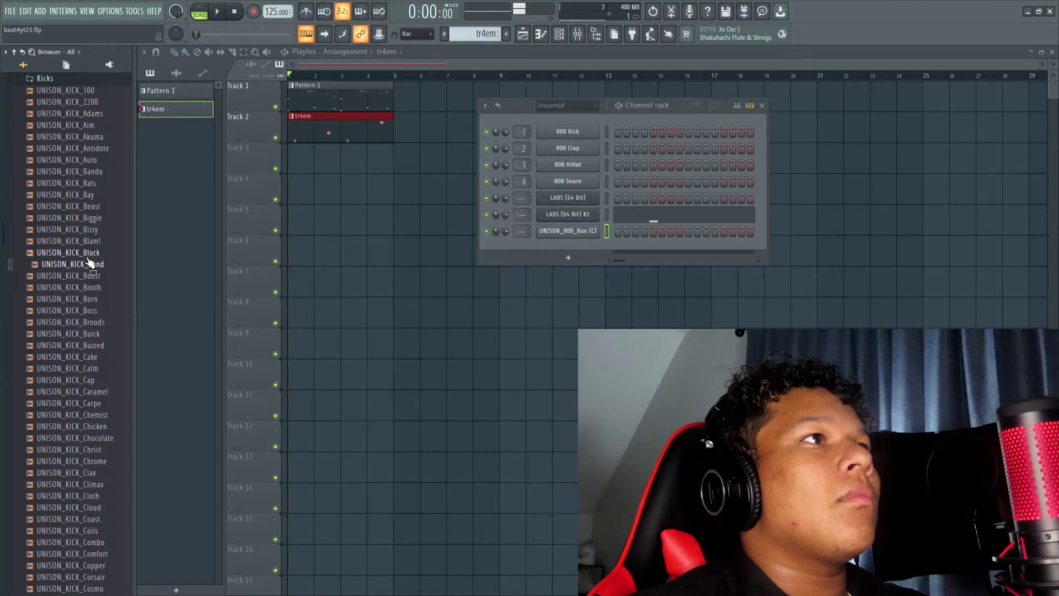
{"action": "scroll", "coordinate": [89, 273], "scroll_direction": "up", "scroll_amount": 10}
{"action": "left_click", "coordinate": [76, 222]}
Replace the 808 Kick channel's sample with KICK 4 from the ANDROMEDA kit and collapse the kicks folder.
{"action": "scroll", "coordinate": [73, 220], "scroll_direction": "up", "scroll_amount": 5}
{"action": "left_click", "coordinate": [70, 171]}
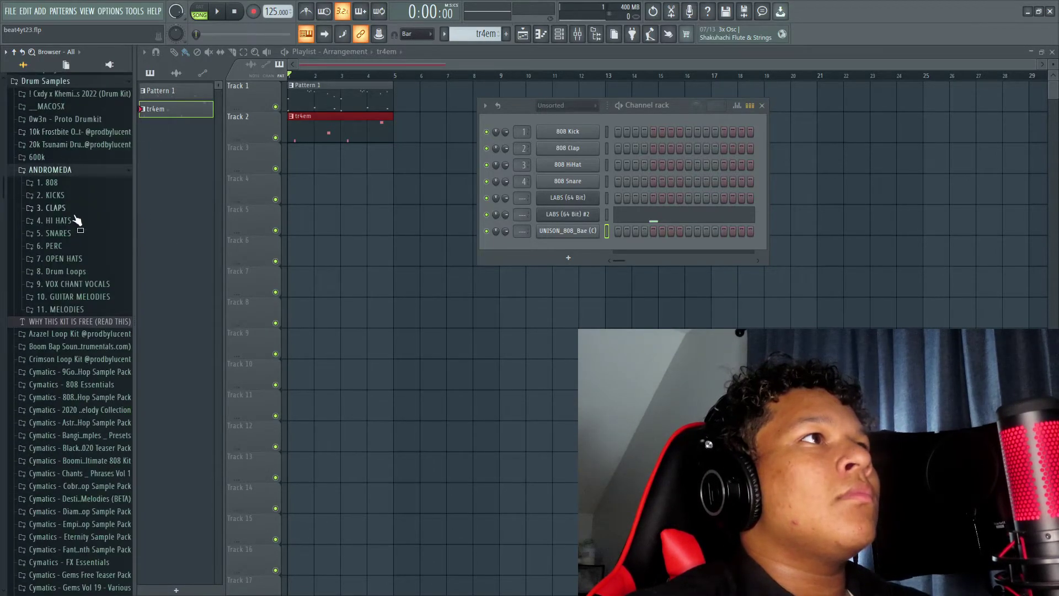
{"action": "left_click", "coordinate": [67, 196]}
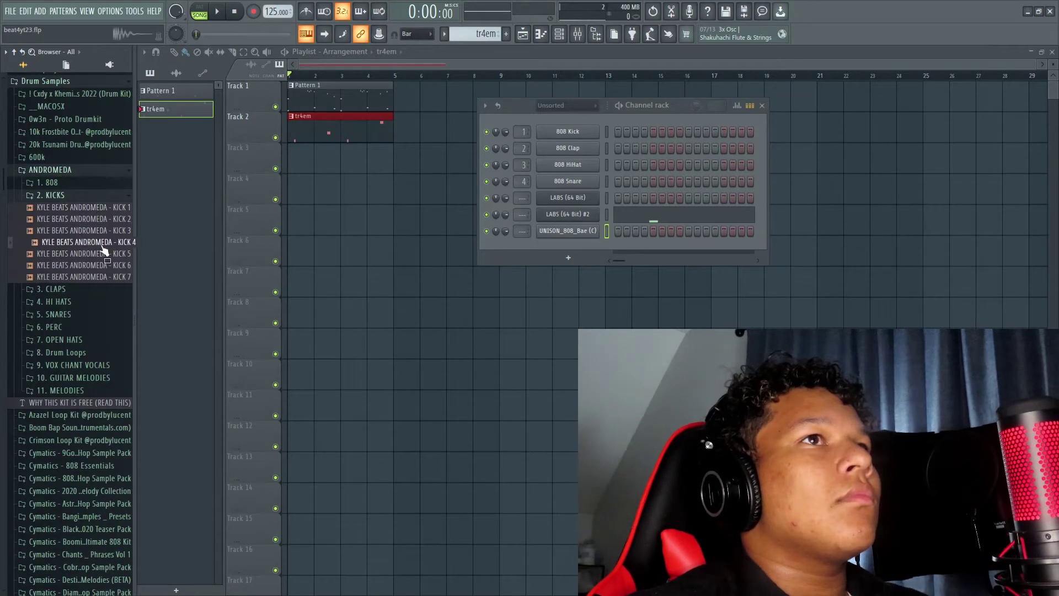
{"action": "left_click_drag", "start_coordinate": [673, 159], "coordinate": [572, 128]}
{"action": "left_click", "coordinate": [78, 197]}
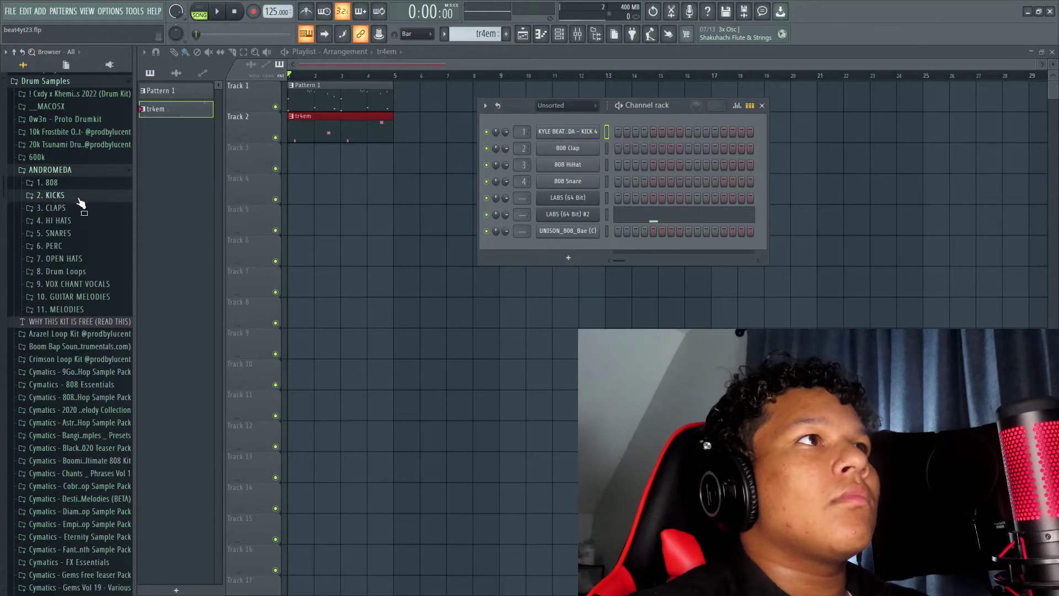
Replace the 808 Clap channel's sample with CLAP 1 from the ANDROMEDA kit and collapse the claps folder.
{"action": "left_click", "coordinate": [70, 209]}
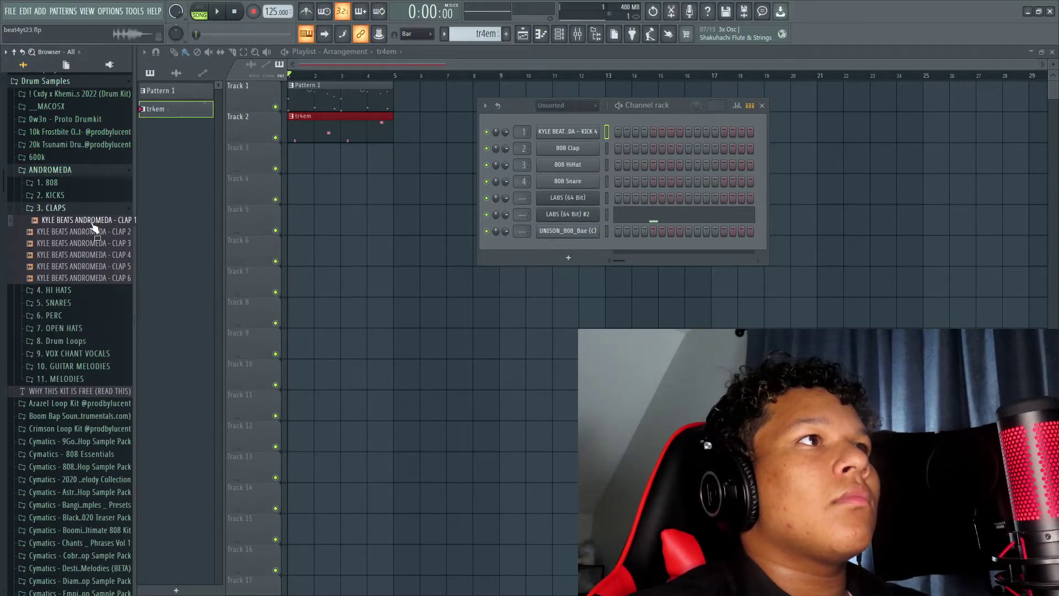
{"action": "left_click_drag", "start_coordinate": [541, 201], "coordinate": [562, 149]}
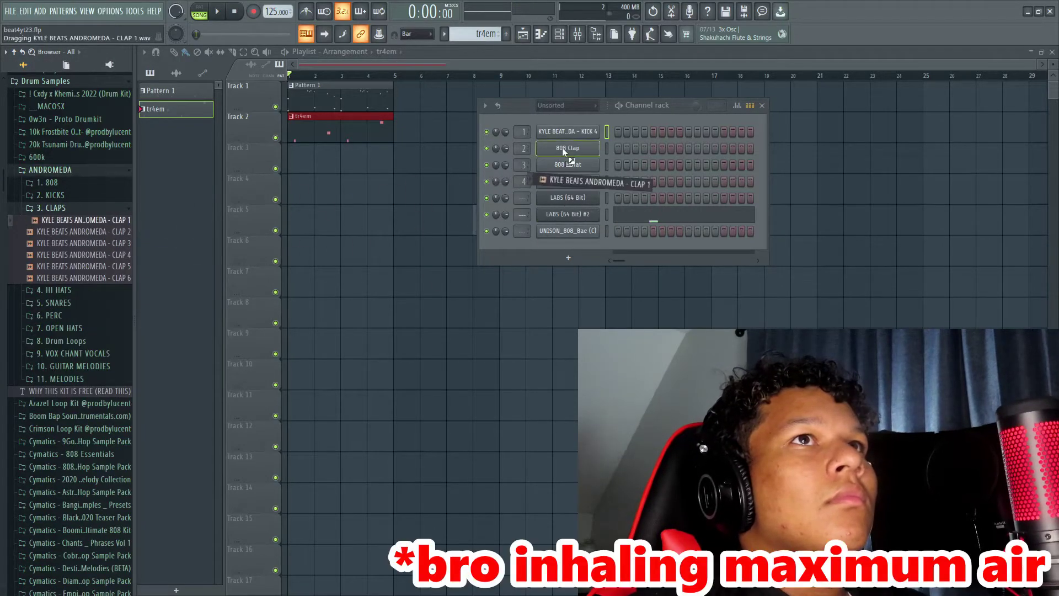
{"action": "left_click", "coordinate": [98, 208]}
Replace the 808 HiHat sample with ANDROMEDA HI HAT 3 and add OPEN HAT 5 as a new channel above the 808 Snare.
{"action": "left_click", "coordinate": [71, 220]}
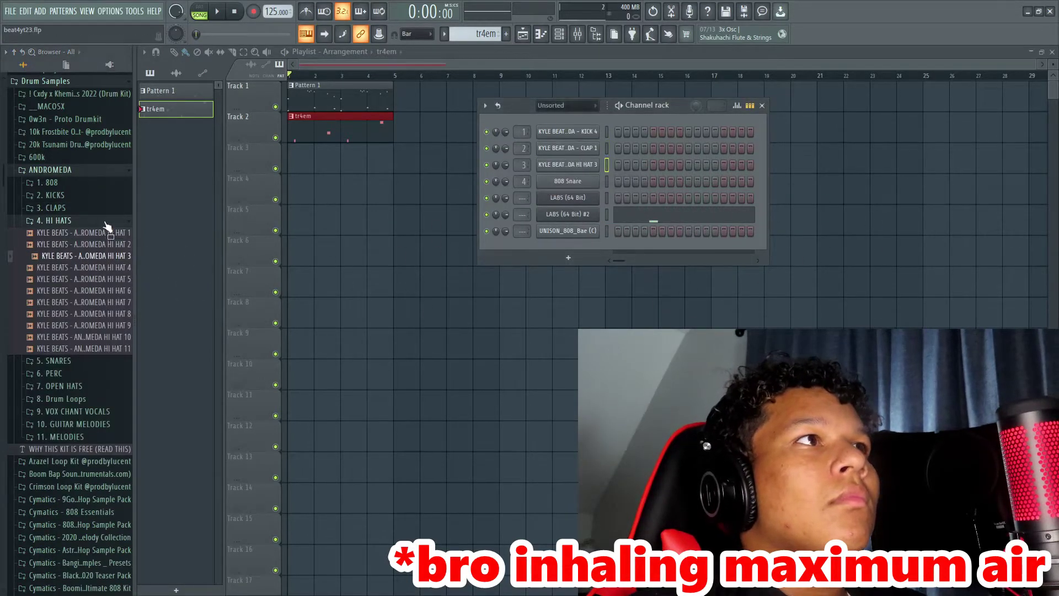
{"action": "left_click", "coordinate": [106, 221]}
{"action": "left_click", "coordinate": [78, 260]}
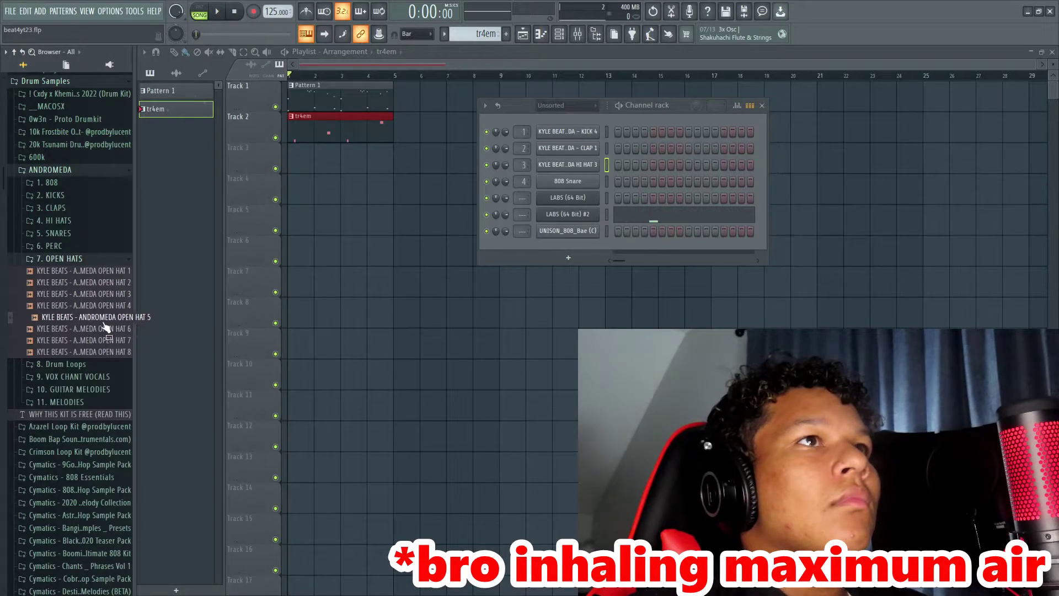
{"action": "left_click_drag", "start_coordinate": [586, 183], "coordinate": [585, 180]}
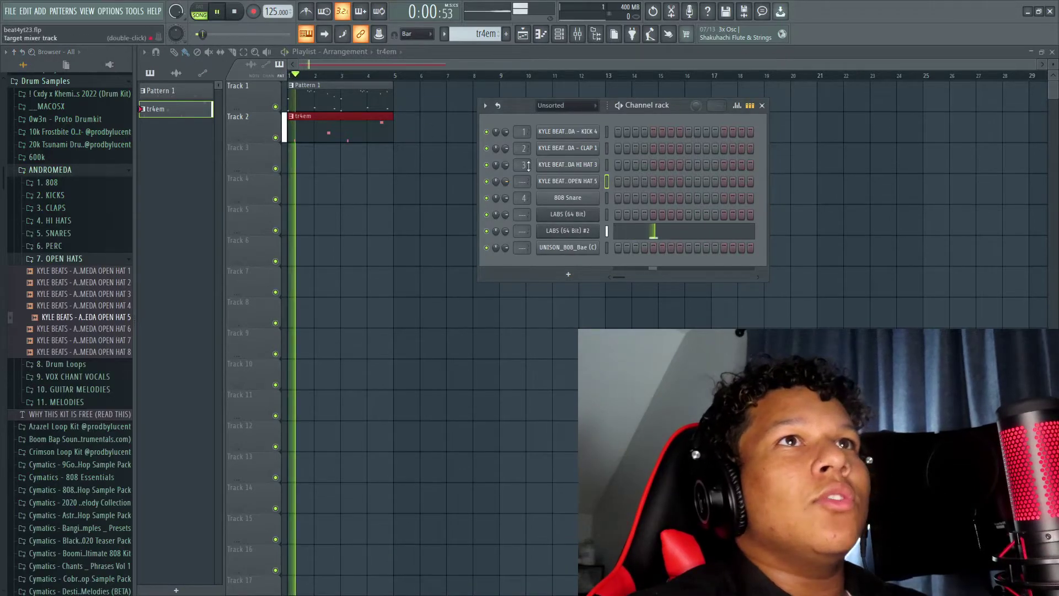
Create a new pattern named jrumz and place it at the start of playlist Track 3.
{"action": "left_click", "coordinate": [506, 33]}
{"action": "type", "text": "jrumz"}
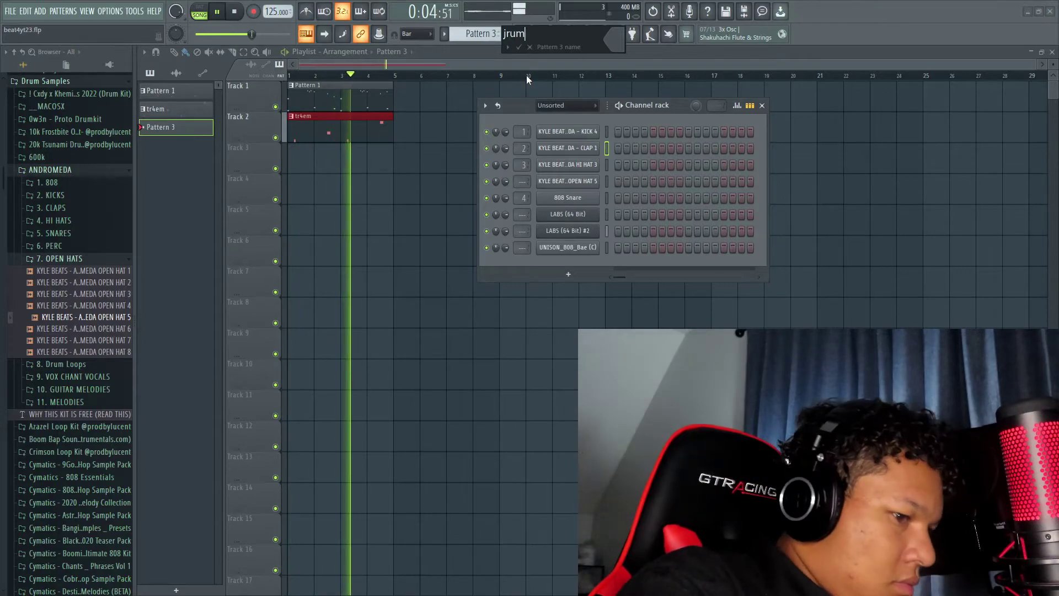
{"action": "key", "text": "Return"}
{"action": "left_click", "coordinate": [559, 34]}
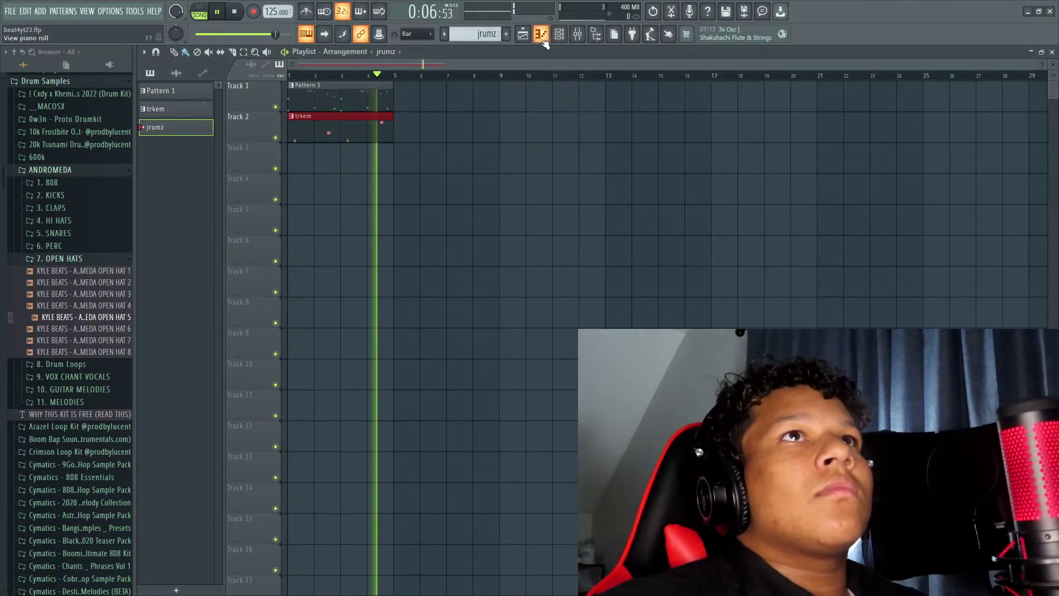
{"action": "left_click", "coordinate": [542, 34]}
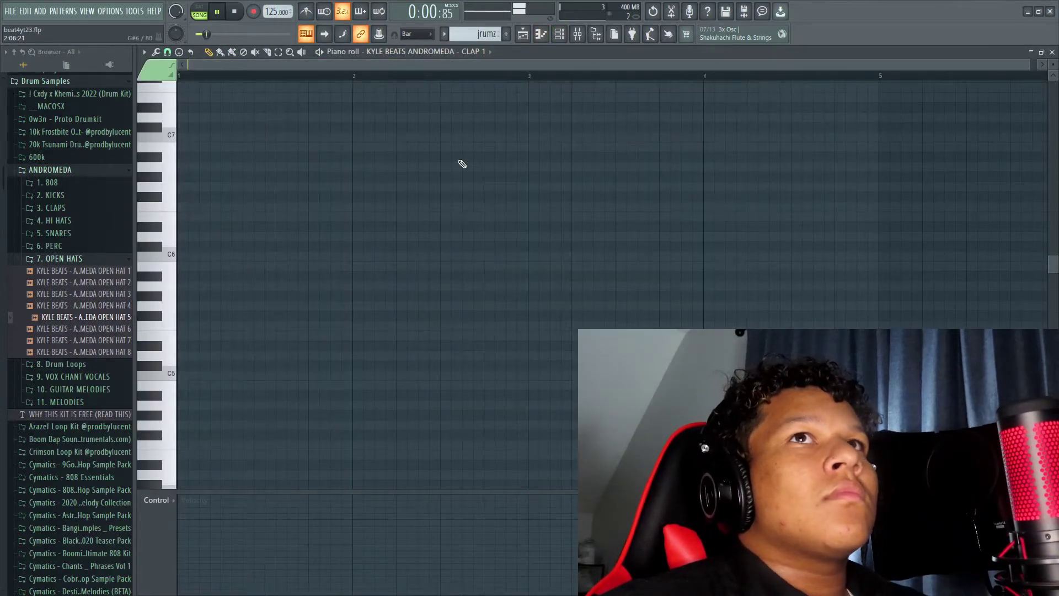
{"action": "left_click", "coordinate": [1052, 51]}
{"action": "left_click", "coordinate": [303, 157]}
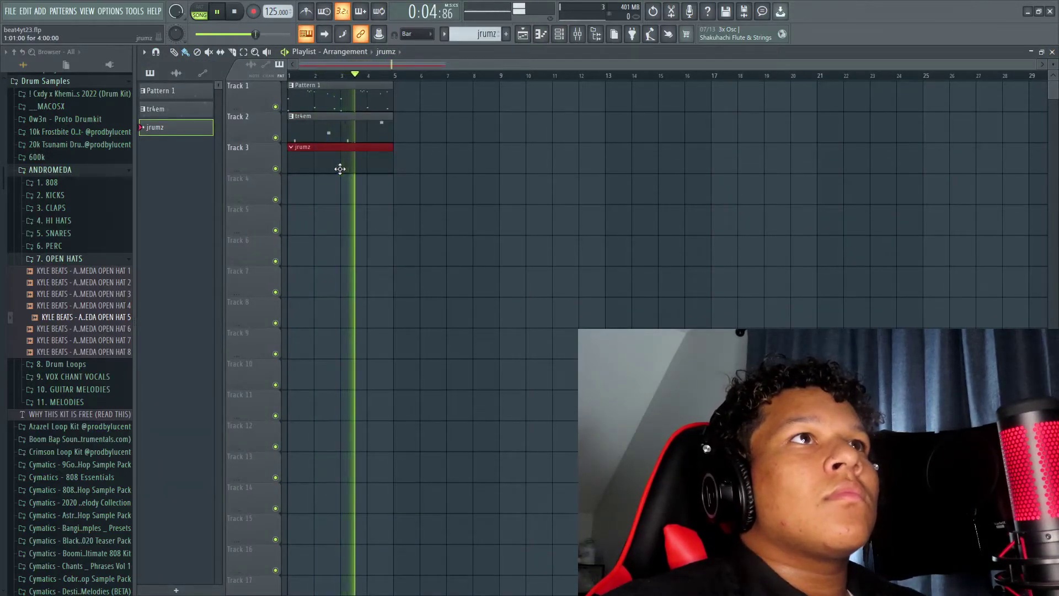
Place CLAP 1 notes at C5 on the third beat of each bar in the jrumz pattern.
{"action": "left_click", "coordinate": [542, 35]}
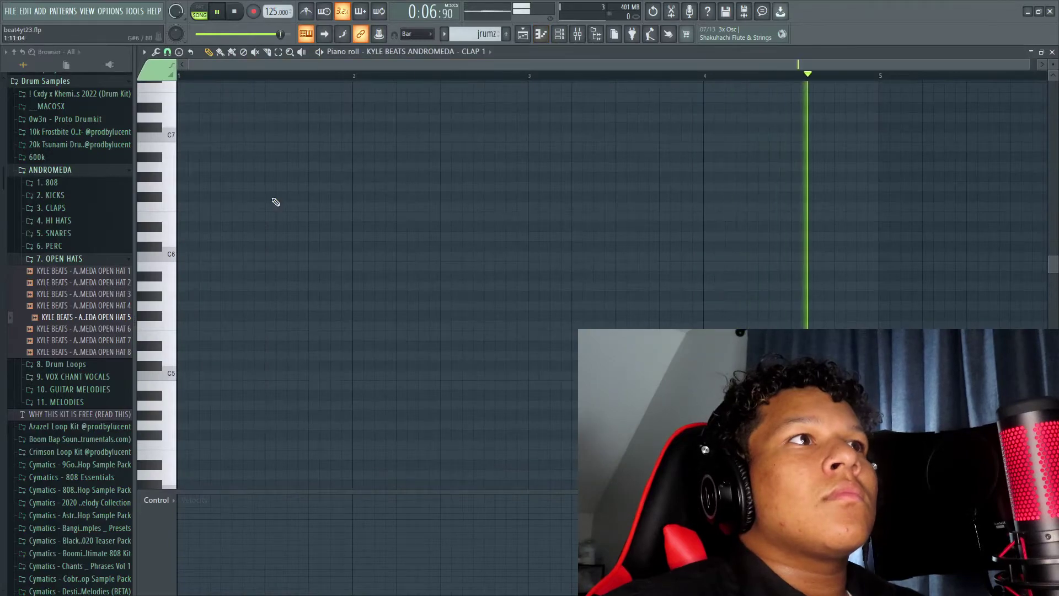
{"action": "left_click", "coordinate": [270, 376]}
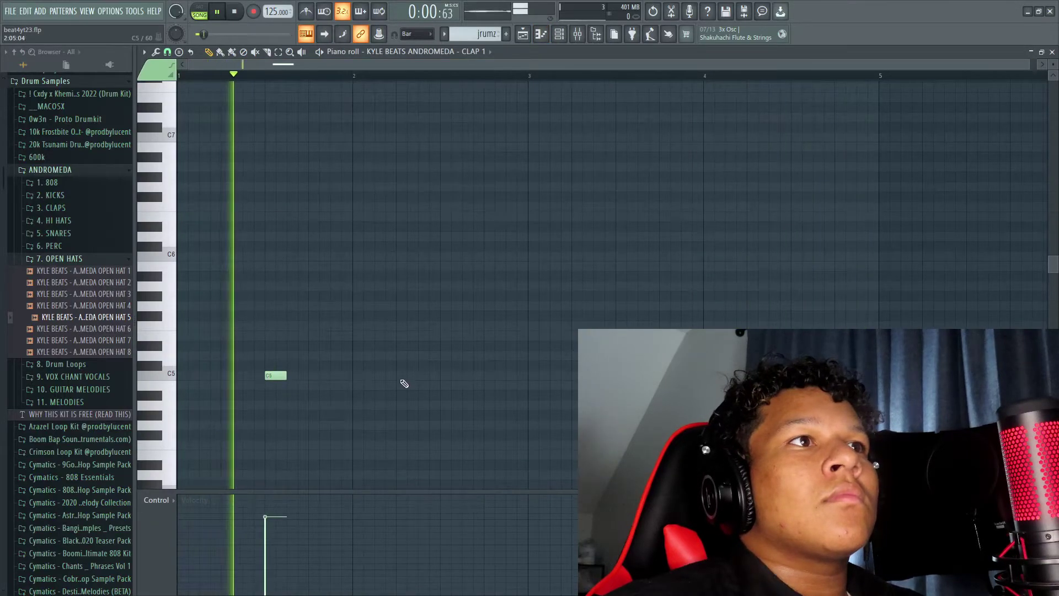
{"action": "left_click", "coordinate": [444, 375]}
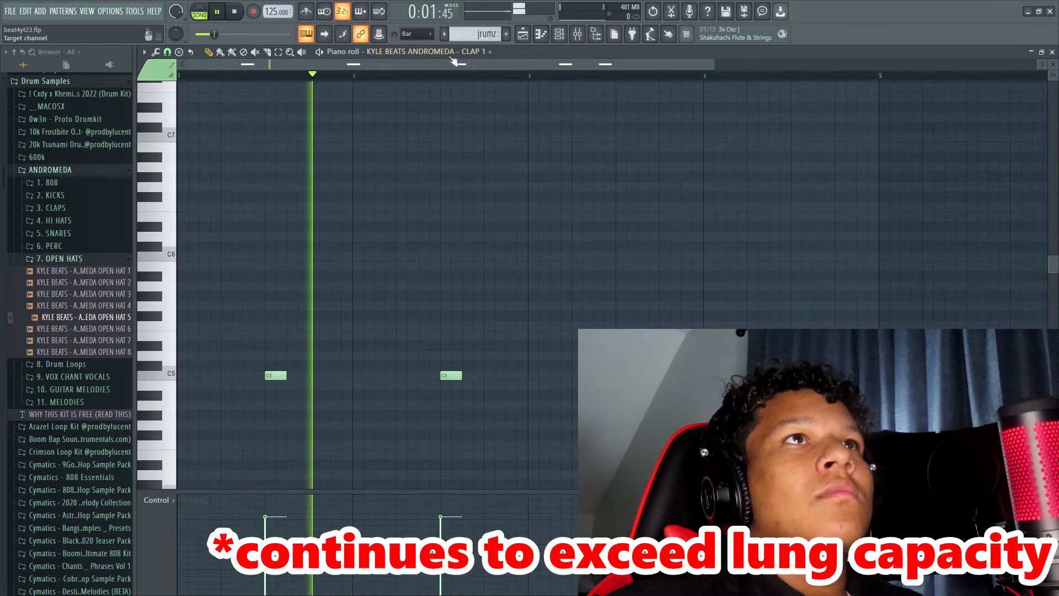
Place two short, adjacent HI HAT 3 notes at C5 just before the first clap in bar 1.
{"action": "left_click", "coordinate": [425, 51]}
{"action": "left_click", "coordinate": [425, 95]}
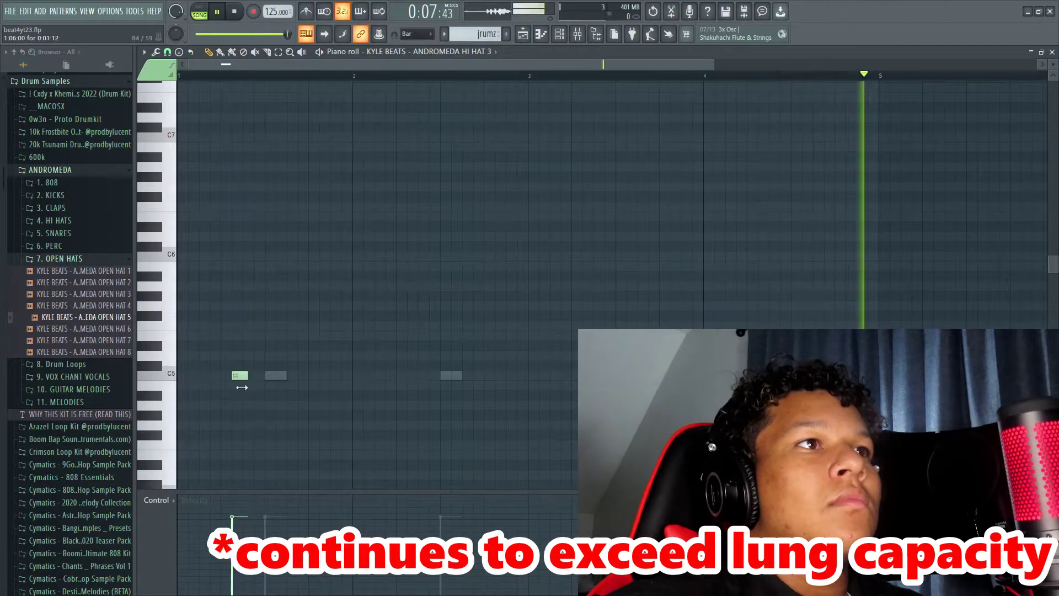
{"action": "left_click_drag", "start_coordinate": [233, 375], "coordinate": [242, 377]}
{"action": "left_click", "coordinate": [257, 375]}
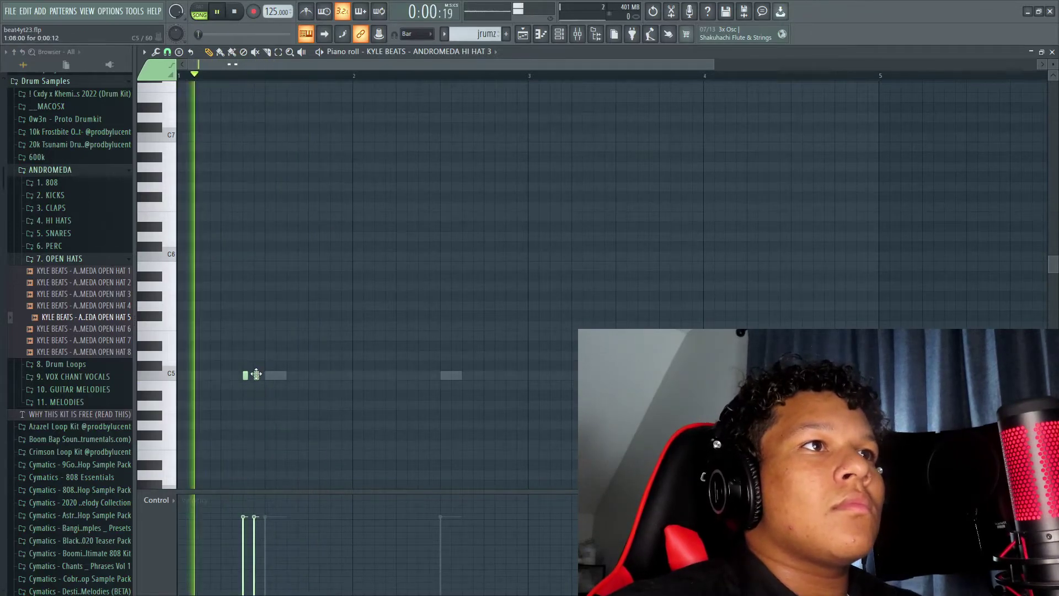
{"action": "left_click_drag", "start_coordinate": [256, 375], "coordinate": [251, 376]}
{"action": "key", "text": "space"}
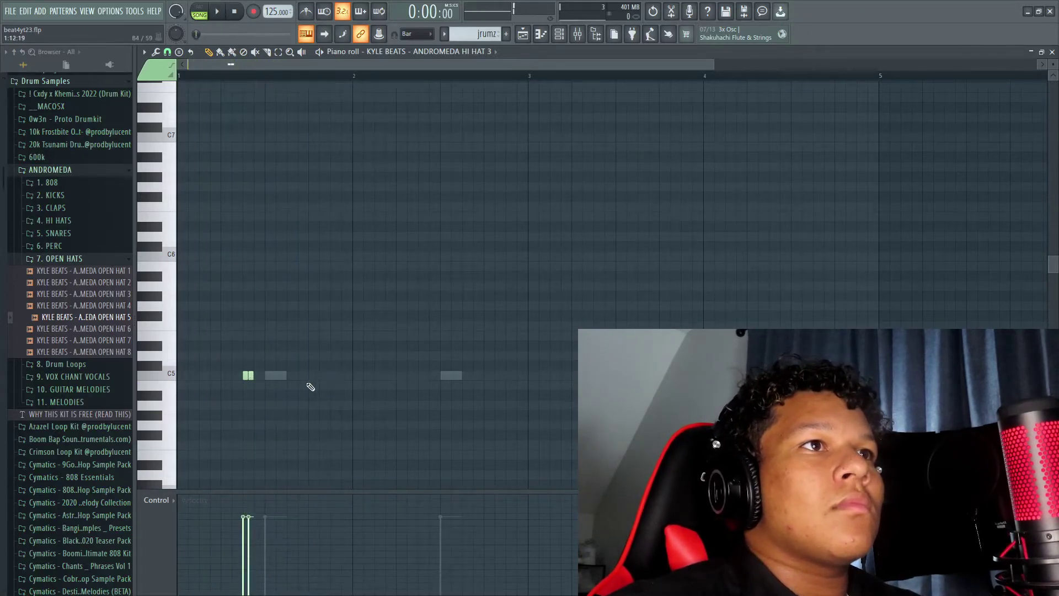
Add short, spaced HI HAT 3 notes at C5 across the rest of bar 1 and through bar 2.
{"action": "key", "text": "space"}
{"action": "left_click", "coordinate": [332, 375]}
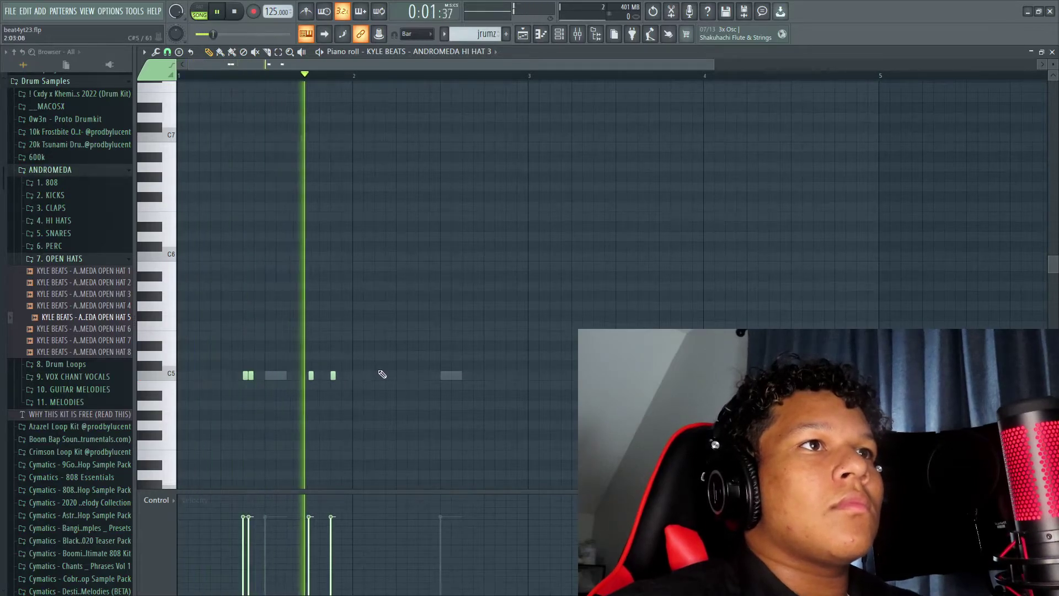
{"action": "left_click", "coordinate": [377, 375]}
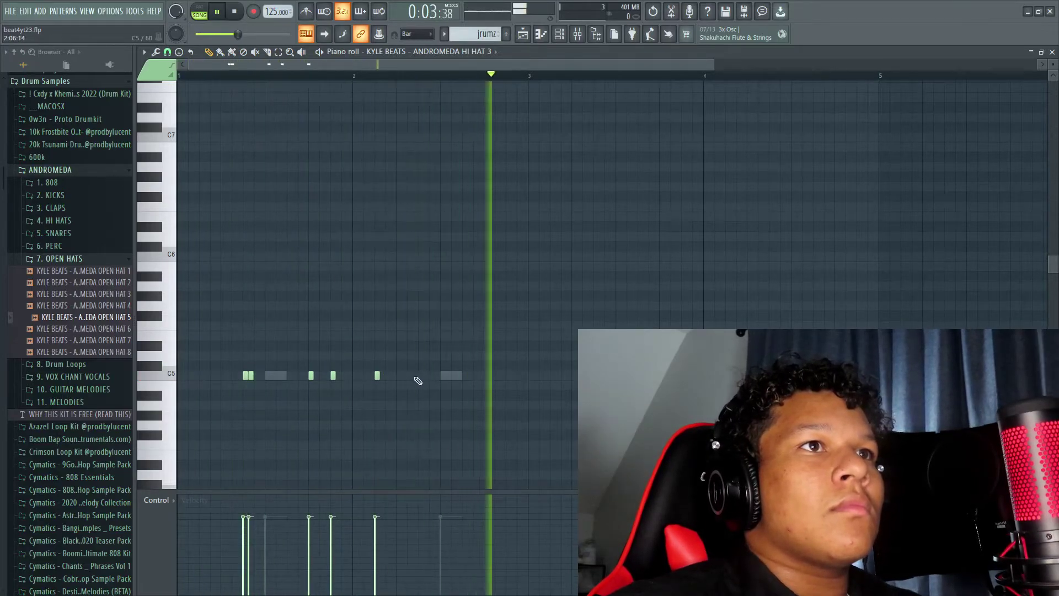
{"action": "left_click", "coordinate": [422, 376]}
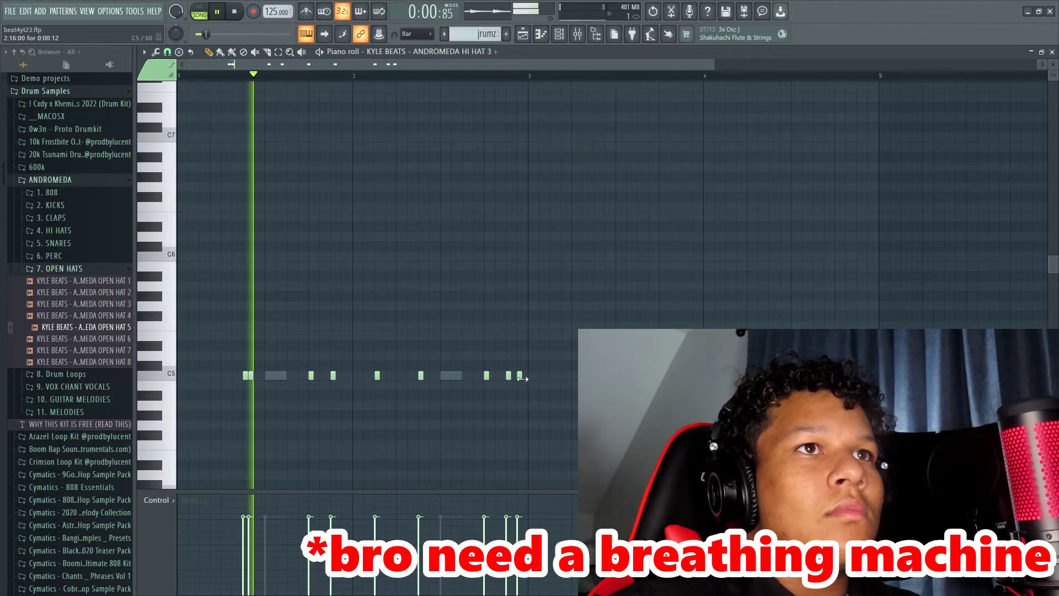
{"action": "left_click_drag", "start_coordinate": [476, 385], "coordinate": [466, 386]}
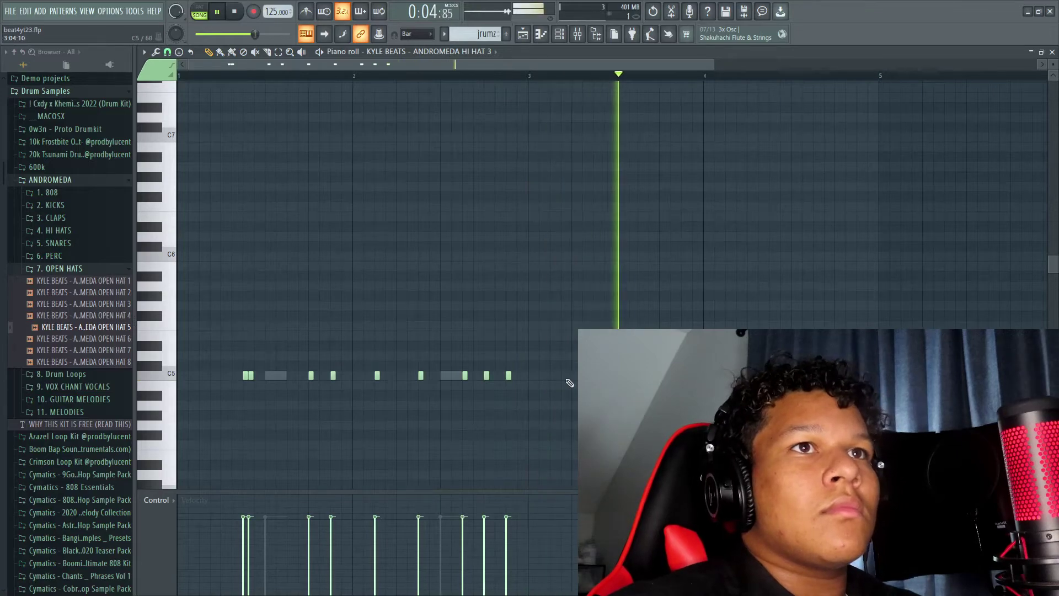
Continue the HI HAT 3 pattern at C5 through bars 3 and 4, adding a quick run at the start of bar 4.
{"action": "key", "text": "space"}
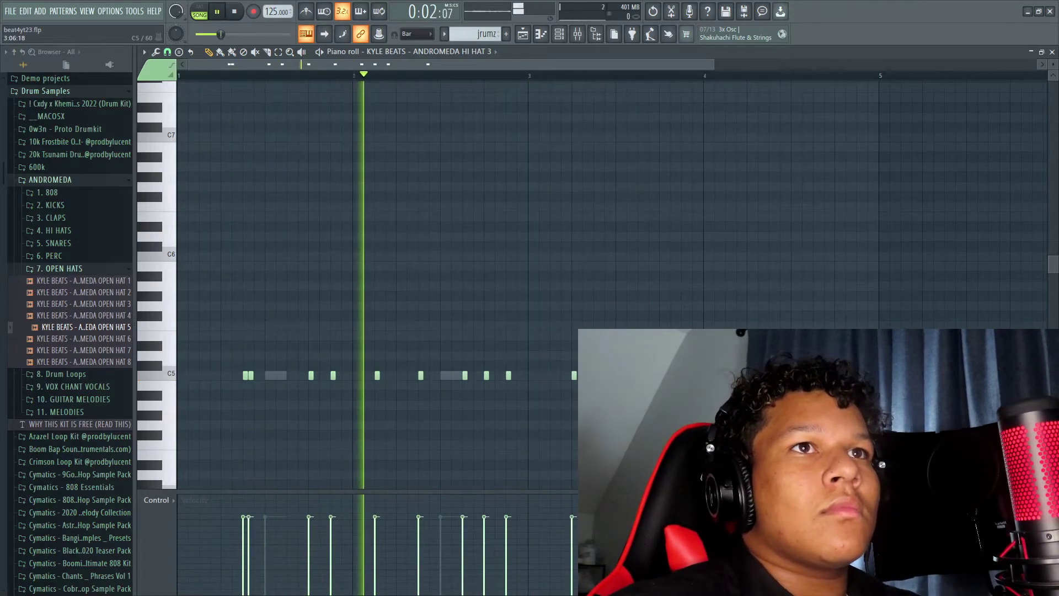
{"action": "left_click_drag", "start_coordinate": [521, 65], "coordinate": [538, 83]}
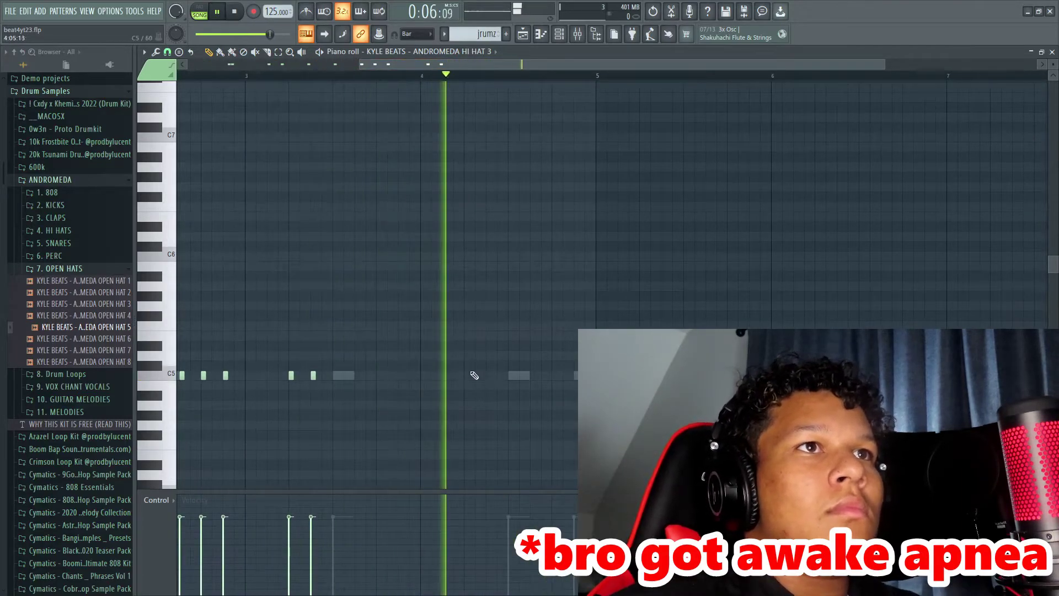
{"action": "key", "text": "space"}
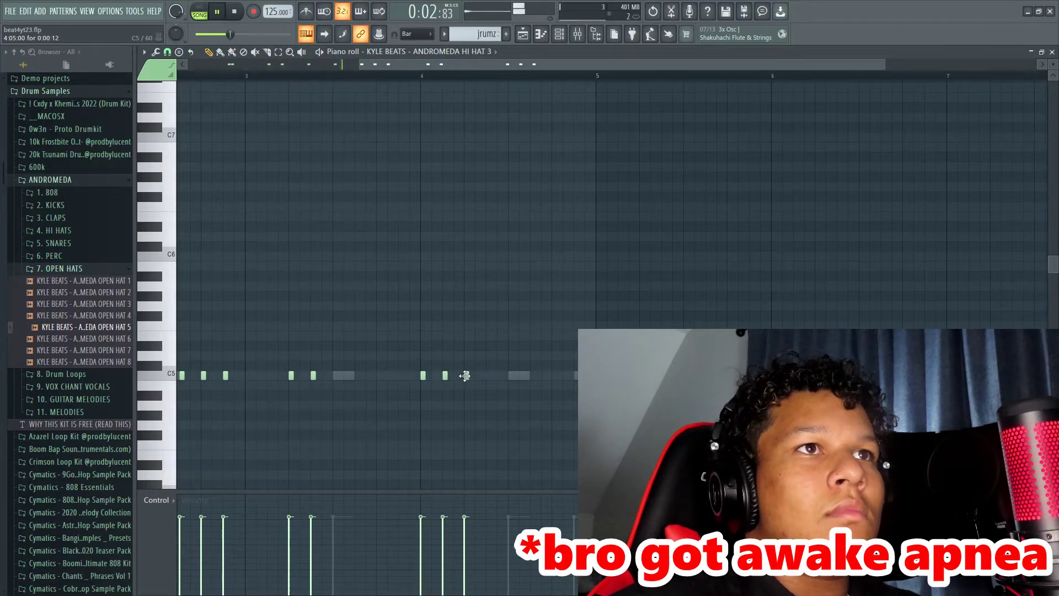
{"action": "left_click", "coordinate": [434, 375]}
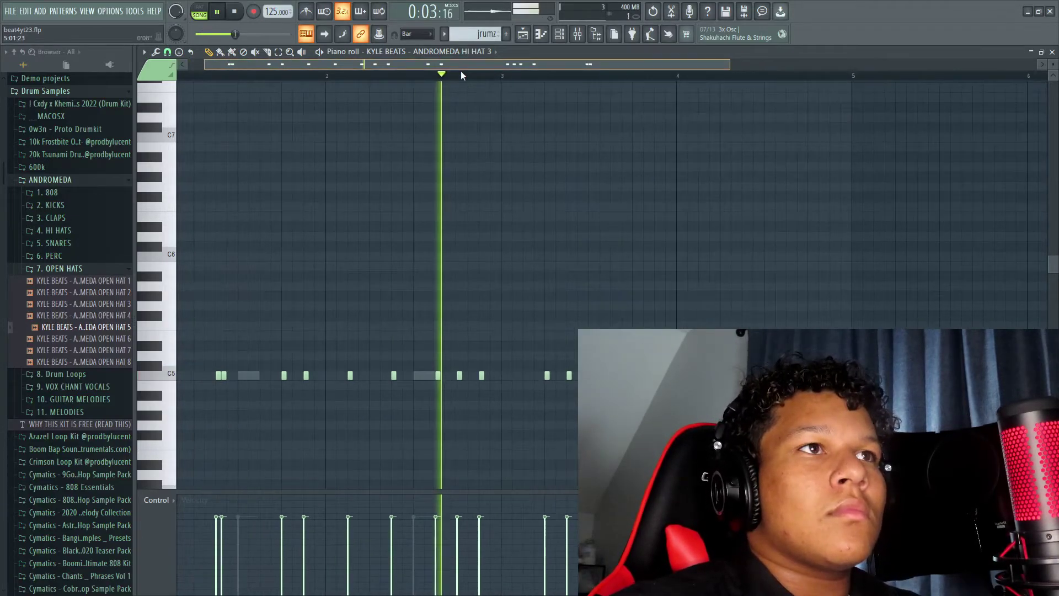
{"action": "left_click", "coordinate": [511, 375]}
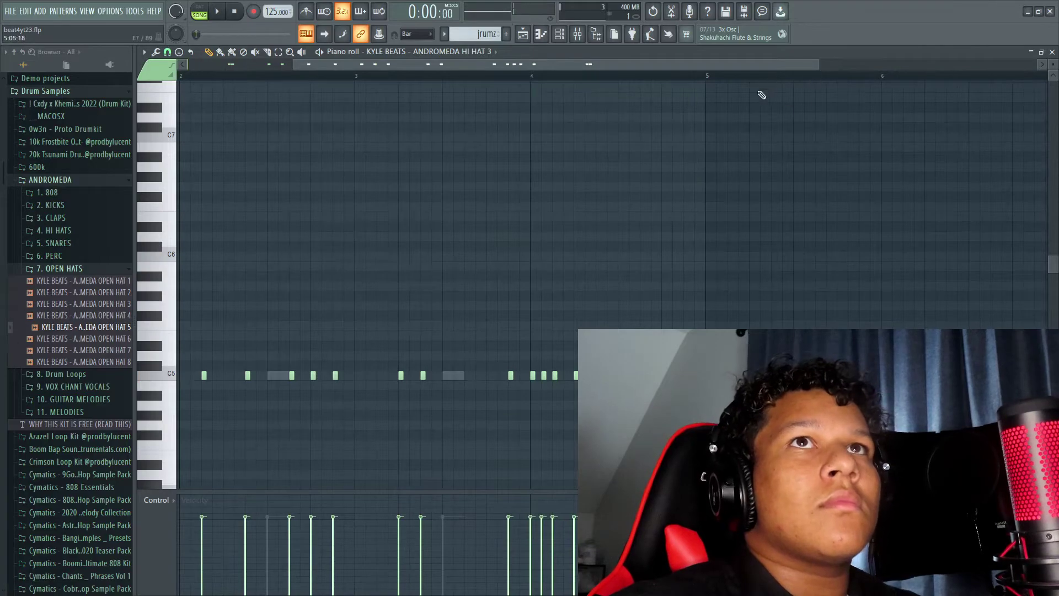
Place short OPEN HAT 5 notes at C5 on beat 2 of bar 1, beat 4 of bar 2 and in bar 4.
{"action": "left_click", "coordinate": [486, 52]}
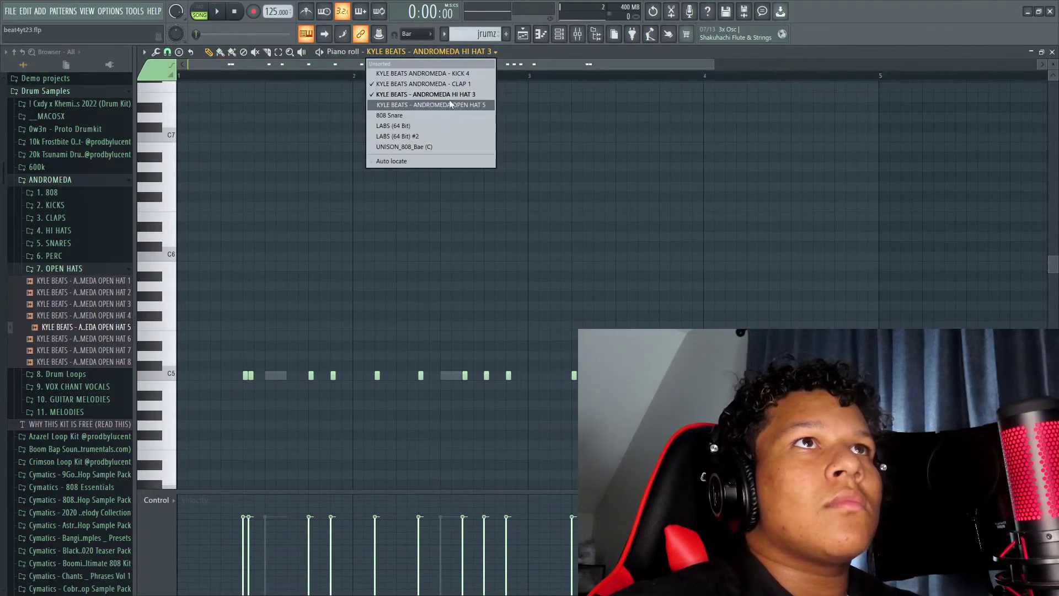
{"action": "left_click", "coordinate": [450, 105]}
{"action": "left_click", "coordinate": [486, 52]}
{"action": "left_click", "coordinate": [451, 105]}
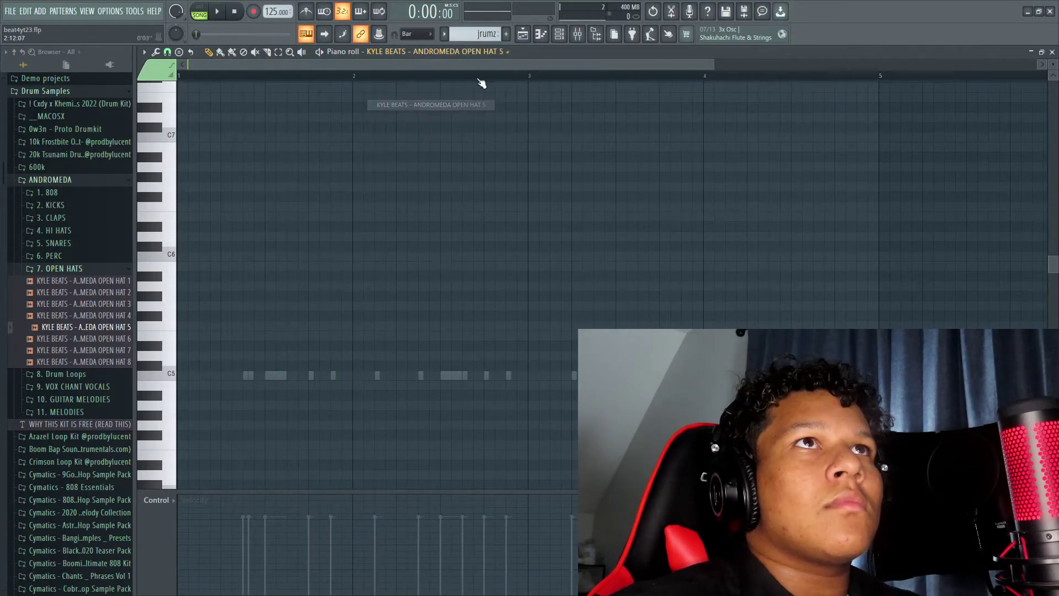
{"action": "key", "text": "space"}
{"action": "left_click", "coordinate": [223, 375]}
{"action": "key", "text": "space"}
{"action": "key", "text": "space"}
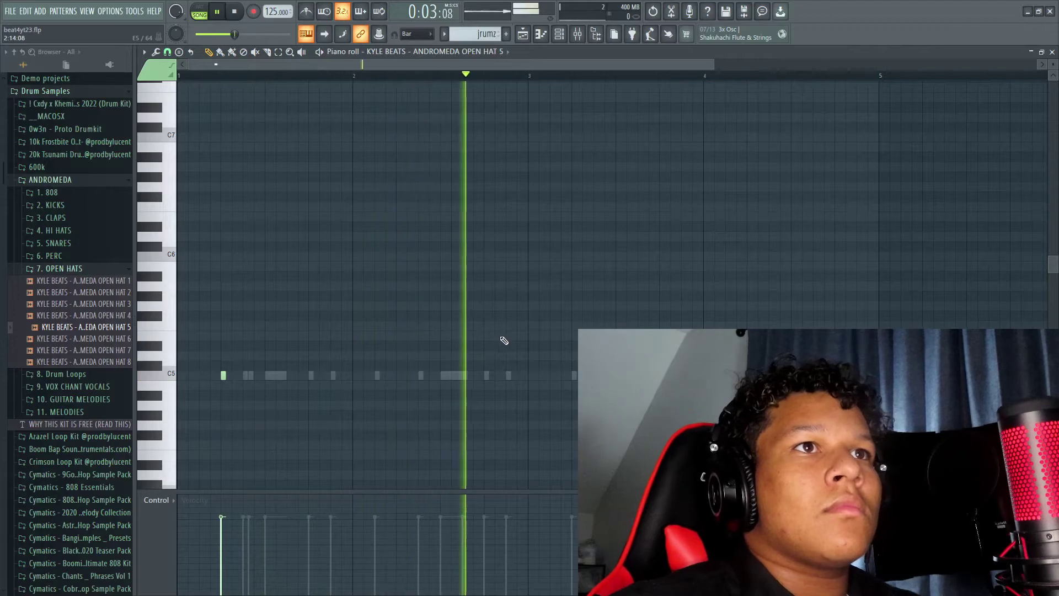
{"action": "left_click", "coordinate": [486, 375]}
{"action": "key", "text": "space"}
{"action": "key", "text": "space"}
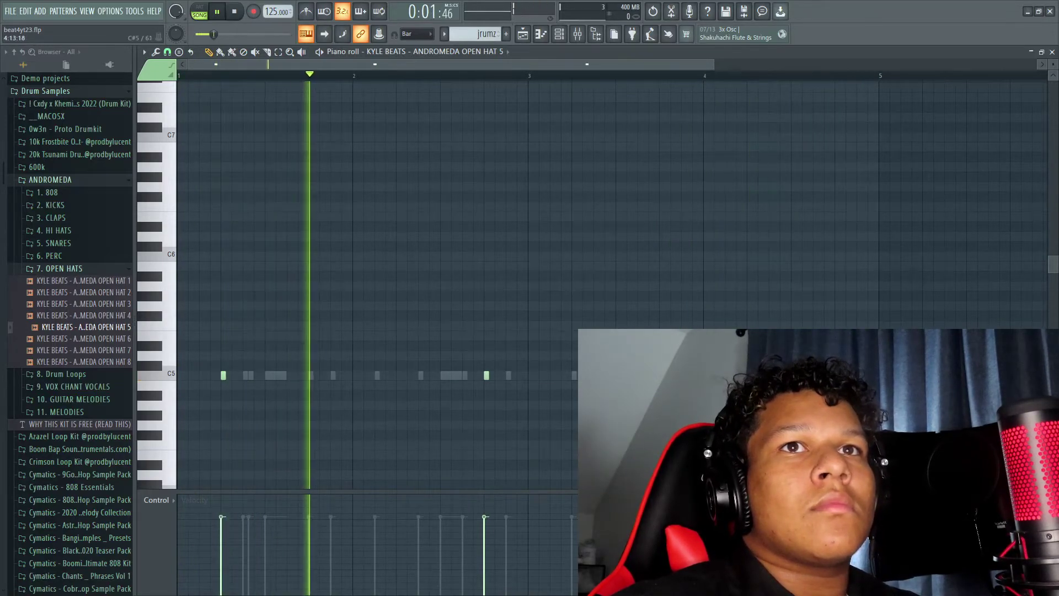
{"action": "left_click", "coordinate": [764, 75]}
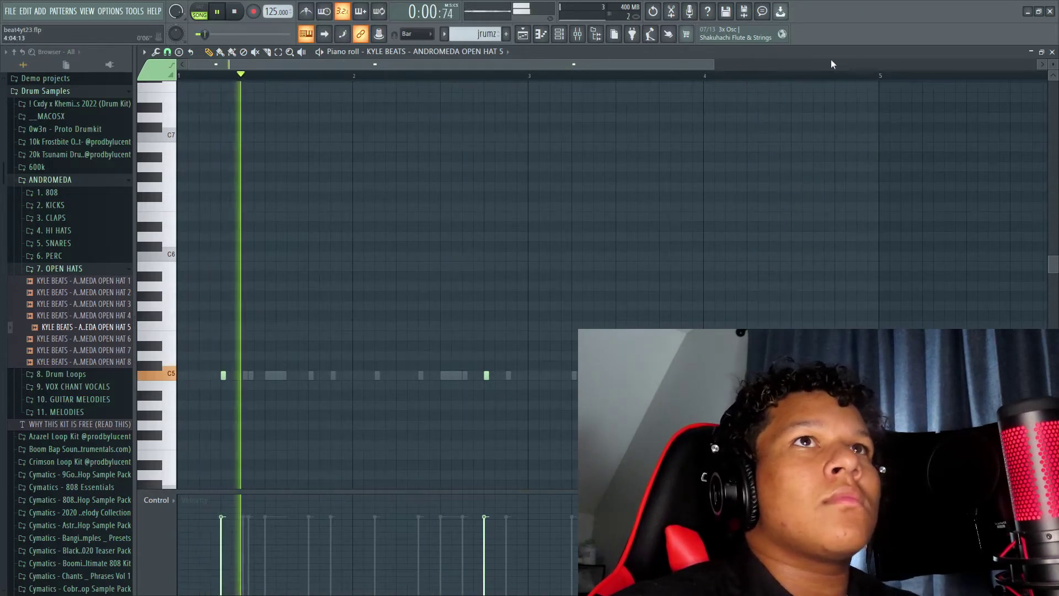
{"action": "key", "text": "alt+Tab"}
{"action": "left_click_drag", "start_coordinate": [439, 66], "coordinate": [85, 55]}
{"action": "left_click", "coordinate": [428, 5]}
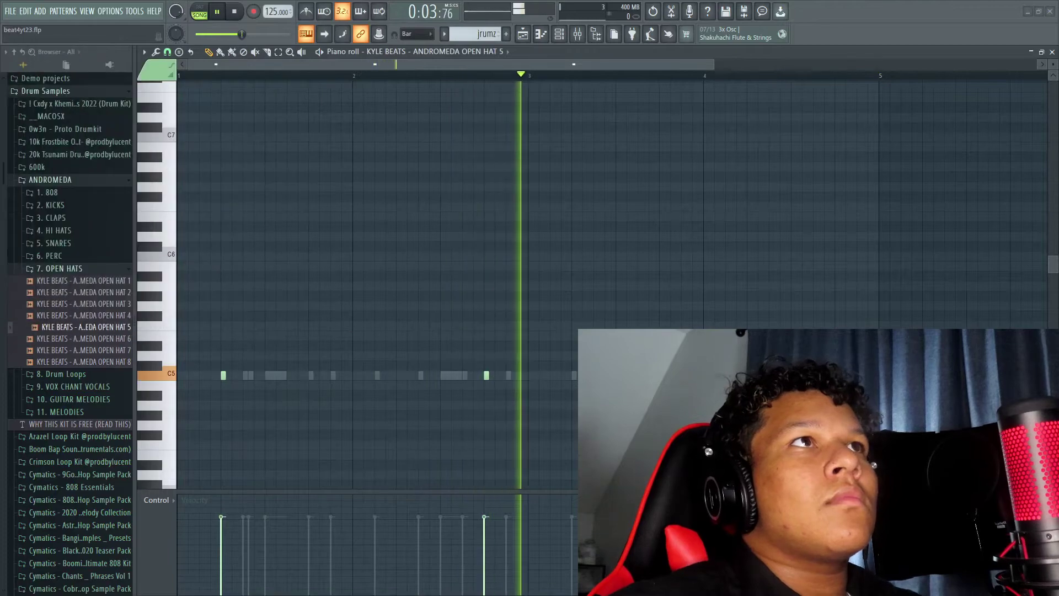
Place KICK 4 notes at C5 on beat 1 of bar 1, beats 2 and 4 of bar 2, beat 1 of bar 3 and in bar 4.
{"action": "left_click", "coordinate": [494, 52]}
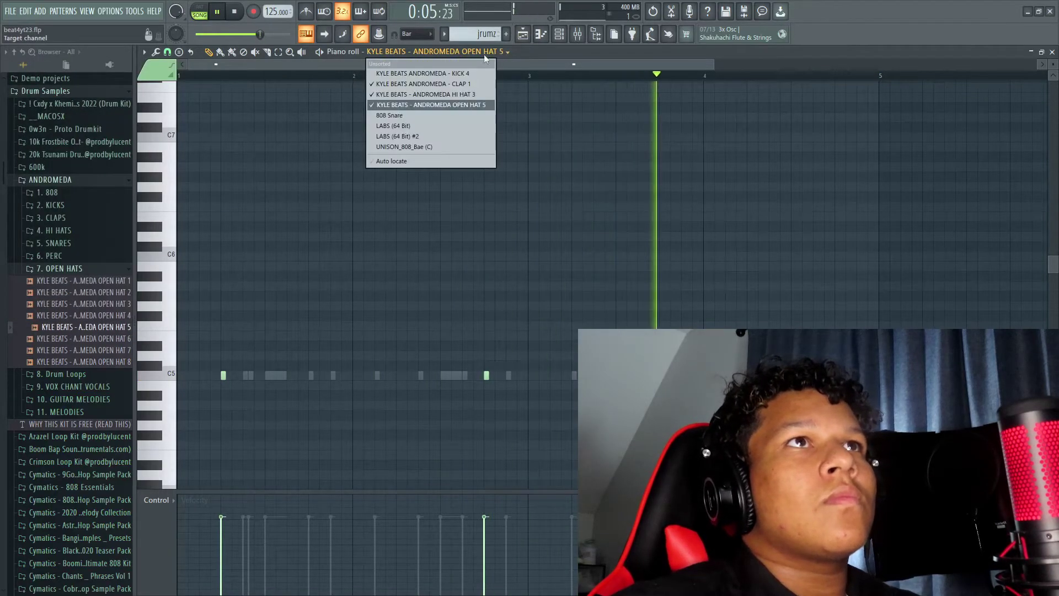
{"action": "left_click", "coordinate": [433, 73]}
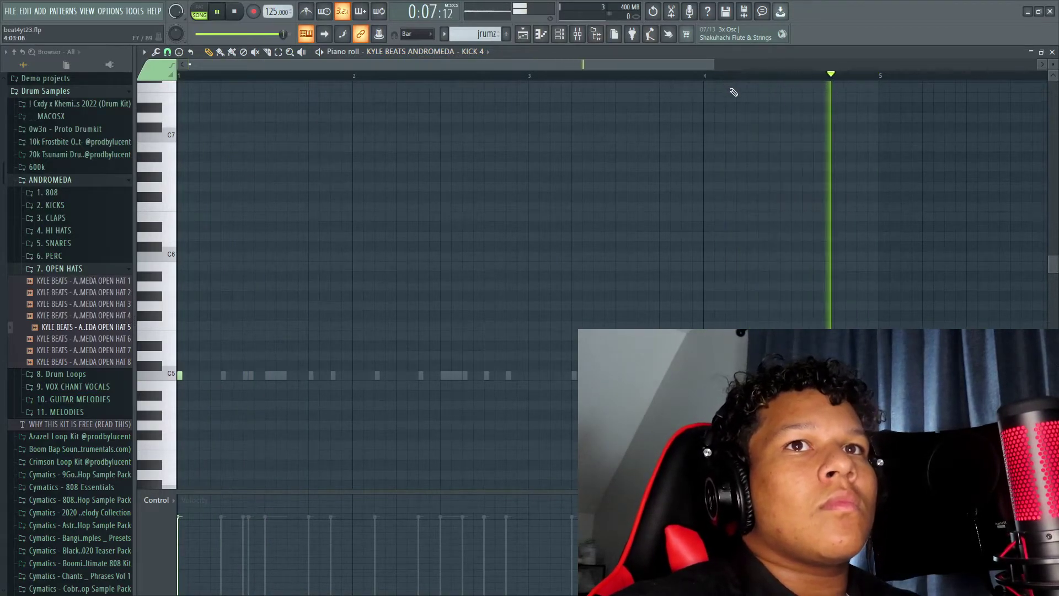
{"action": "left_click", "coordinate": [398, 384]}
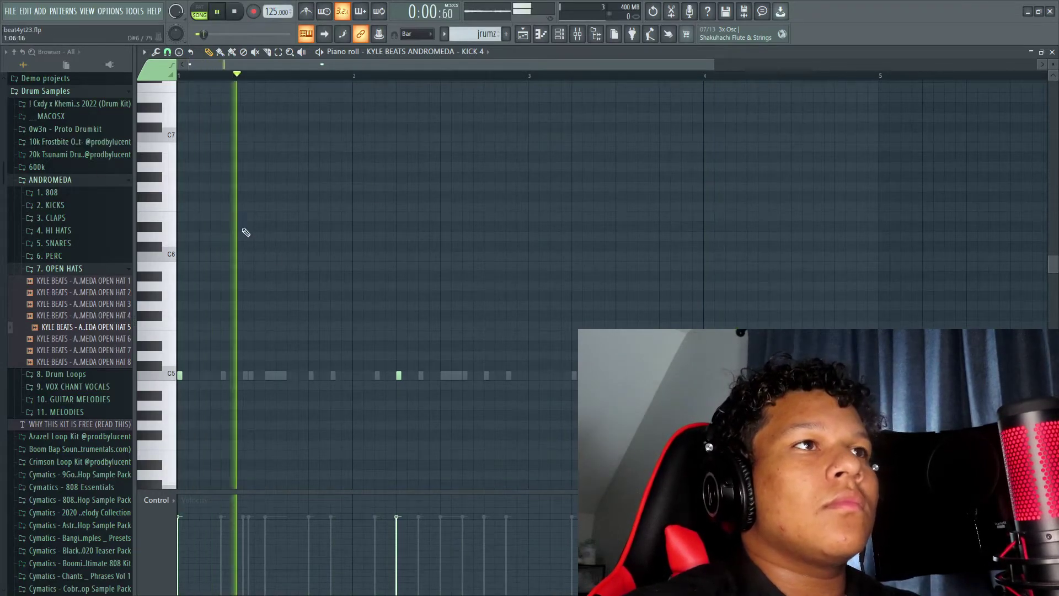
{"action": "left_click", "coordinate": [487, 375]}
{"action": "left_click", "coordinate": [531, 376]}
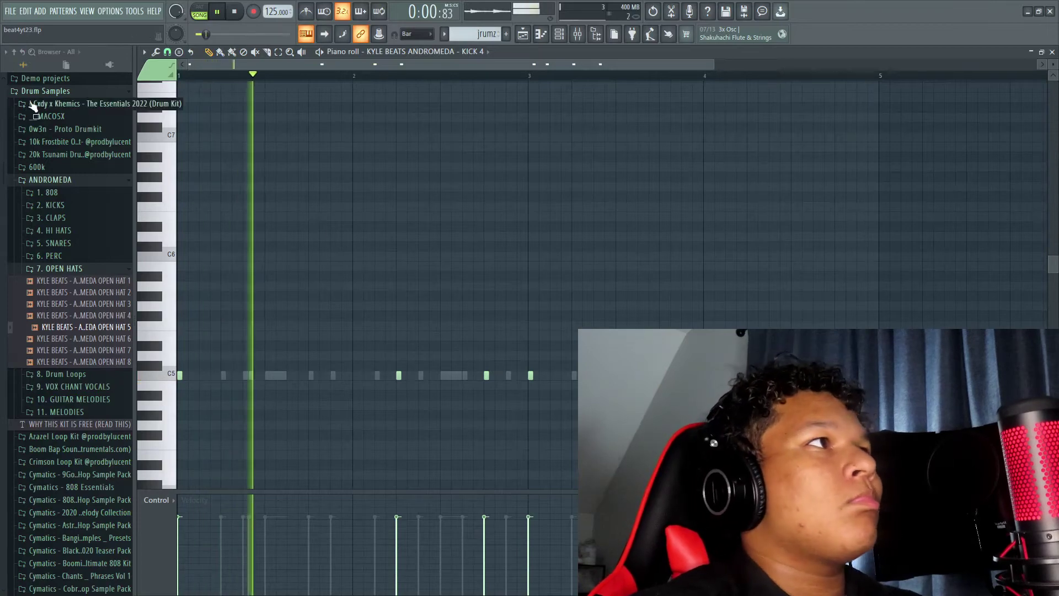
Place UNISON_808_Bae (C) notes at C5 on the start of bar 1 and D#5 on beat 2 of bar 2.
{"action": "left_click", "coordinate": [470, 51]}
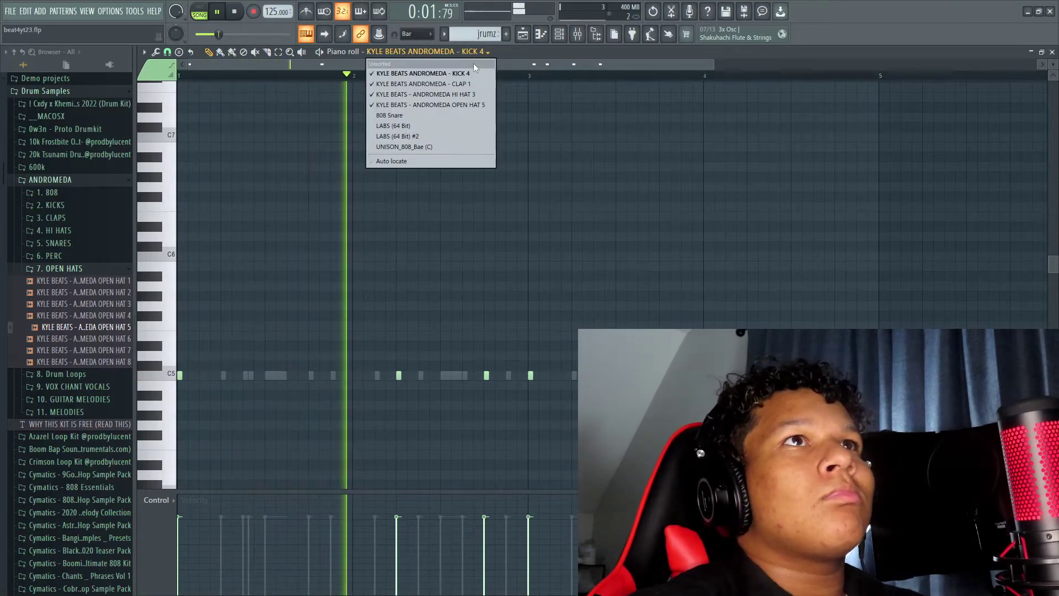
{"action": "left_click", "coordinate": [433, 147]}
{"action": "left_click_drag", "start_coordinate": [186, 376], "coordinate": [180, 377]}
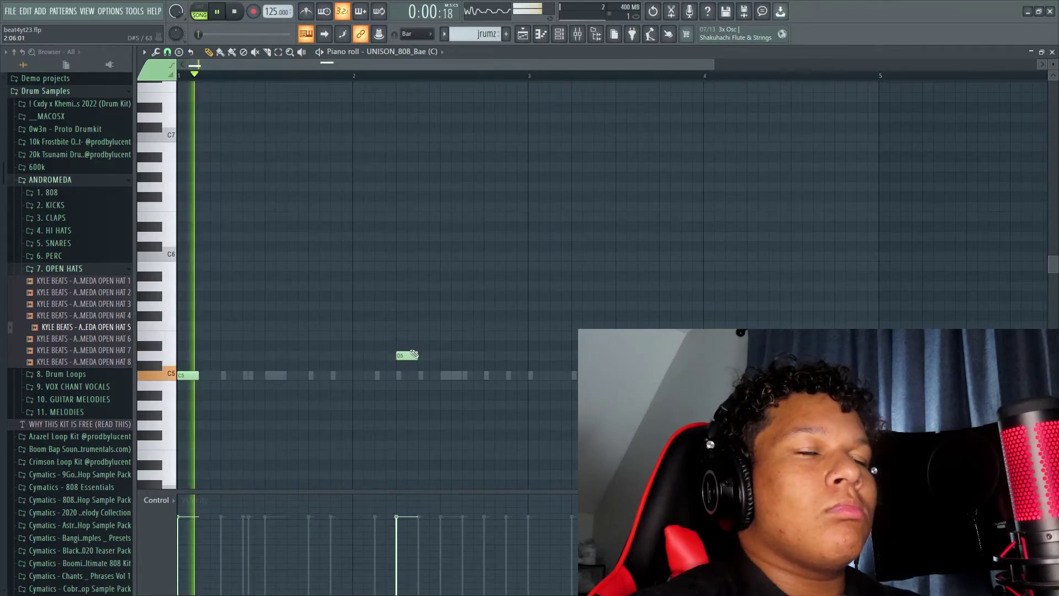
{"action": "left_click_drag", "start_coordinate": [407, 355], "coordinate": [407, 345]}
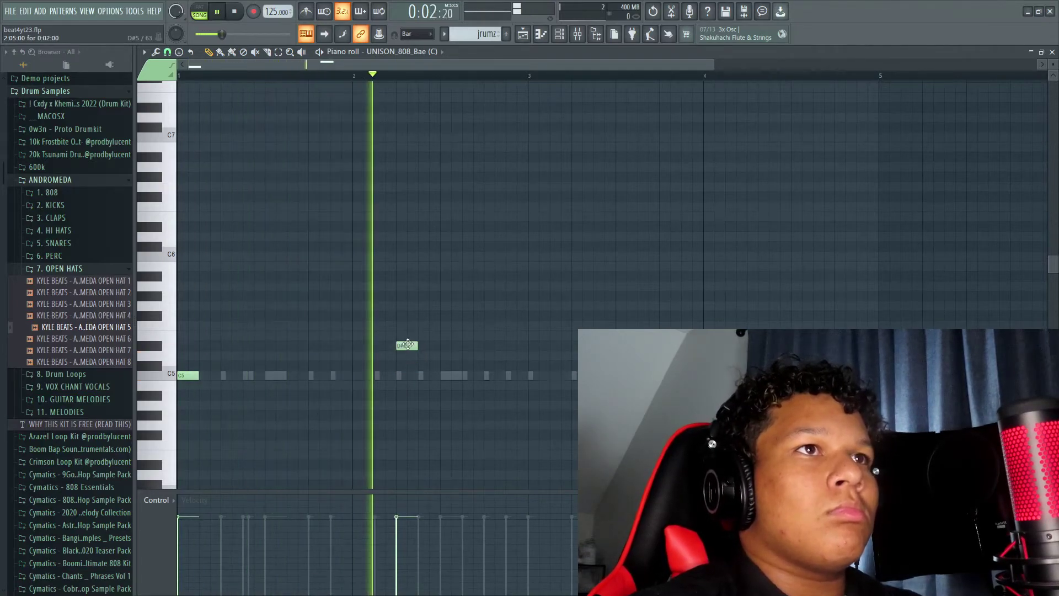
{"action": "key", "text": "space"}
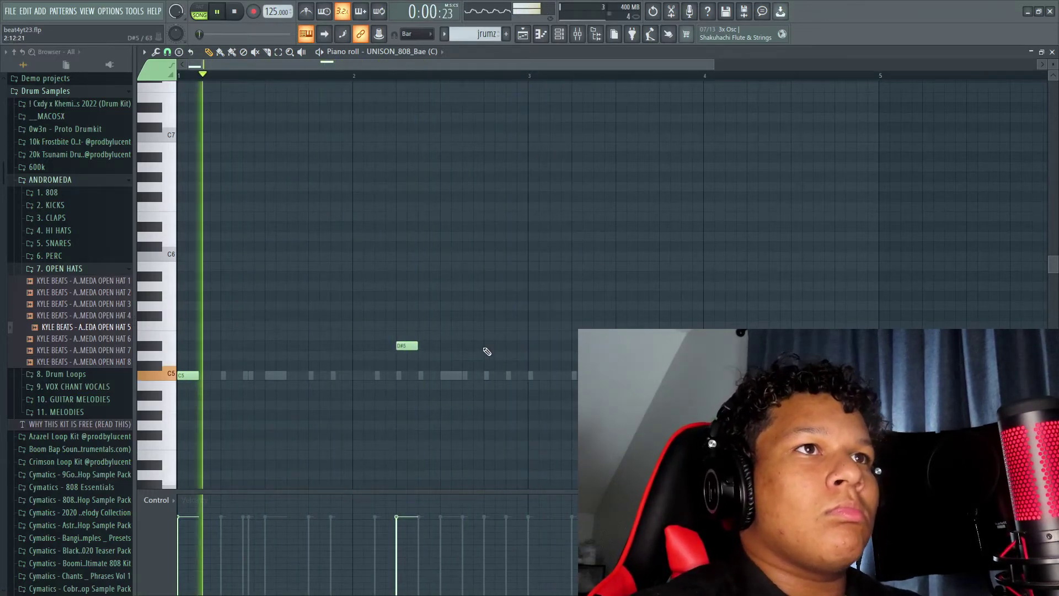
Delete and re-place the D#5 808 note on beat 2 of bar 2, and add a D5 note on beat 4.
{"action": "right_click", "coordinate": [408, 346]}
{"action": "left_click", "coordinate": [407, 346]}
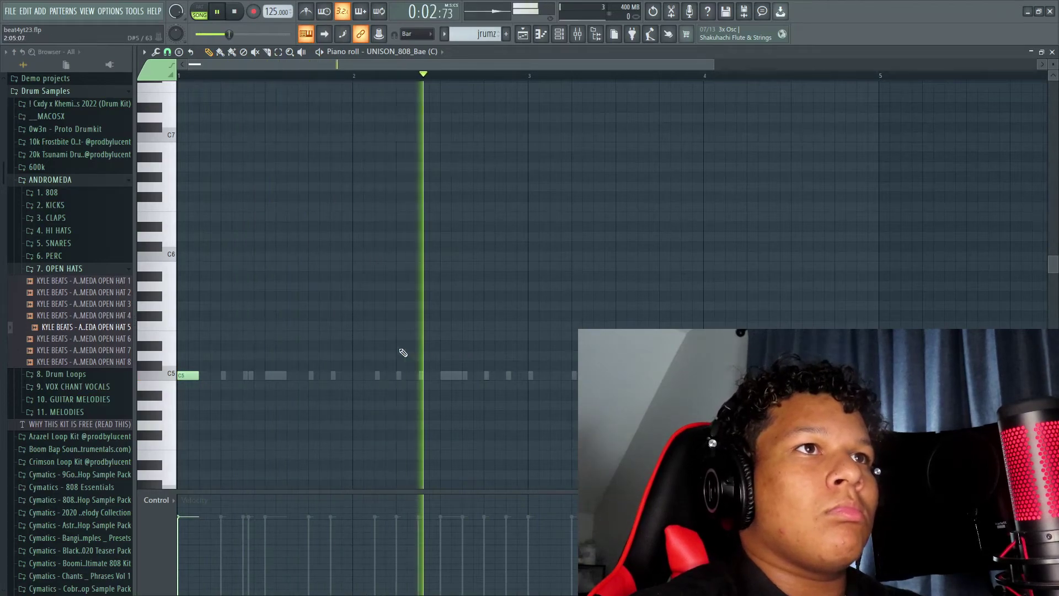
{"action": "left_click", "coordinate": [491, 356]}
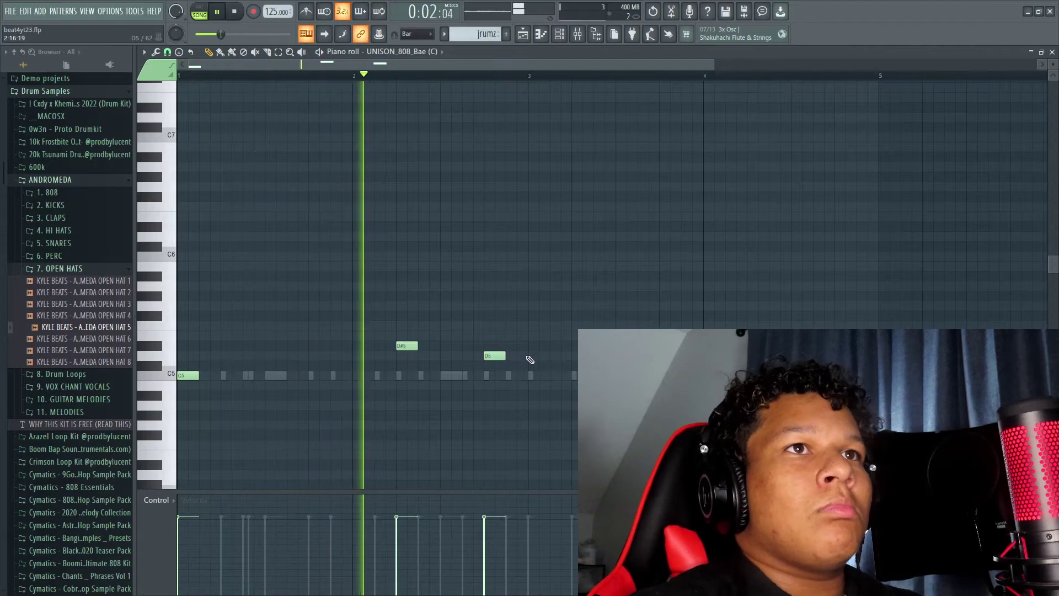
Place 808 notes at C5 on the start of bar 3, and a pair at F#5 from beat 2 and a D5 pair late in bar 4.
{"action": "left_click", "coordinate": [531, 375]}
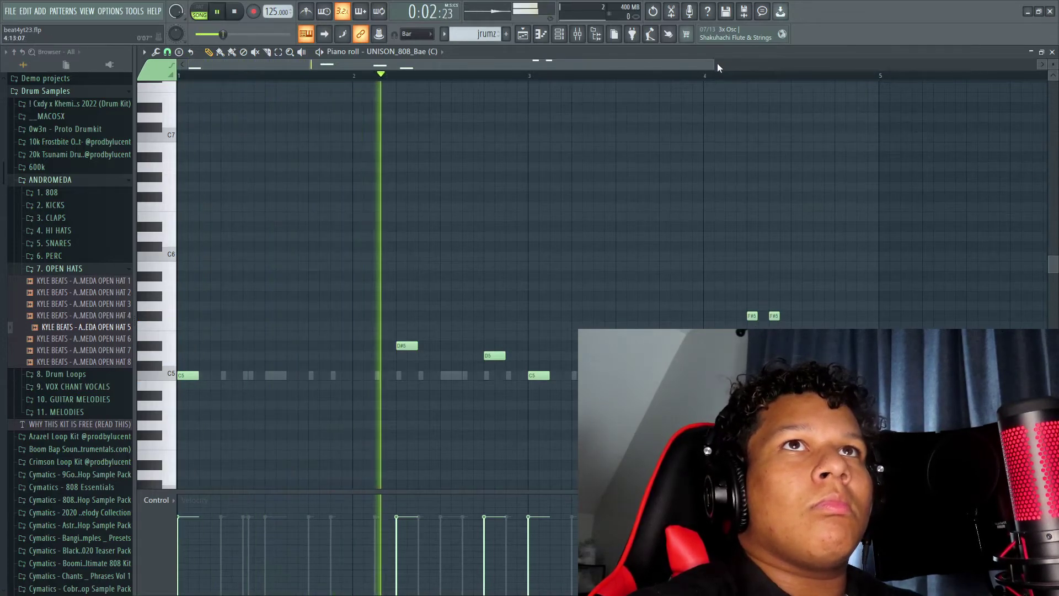
{"action": "left_click_drag", "start_coordinate": [717, 63], "coordinate": [1035, 63]}
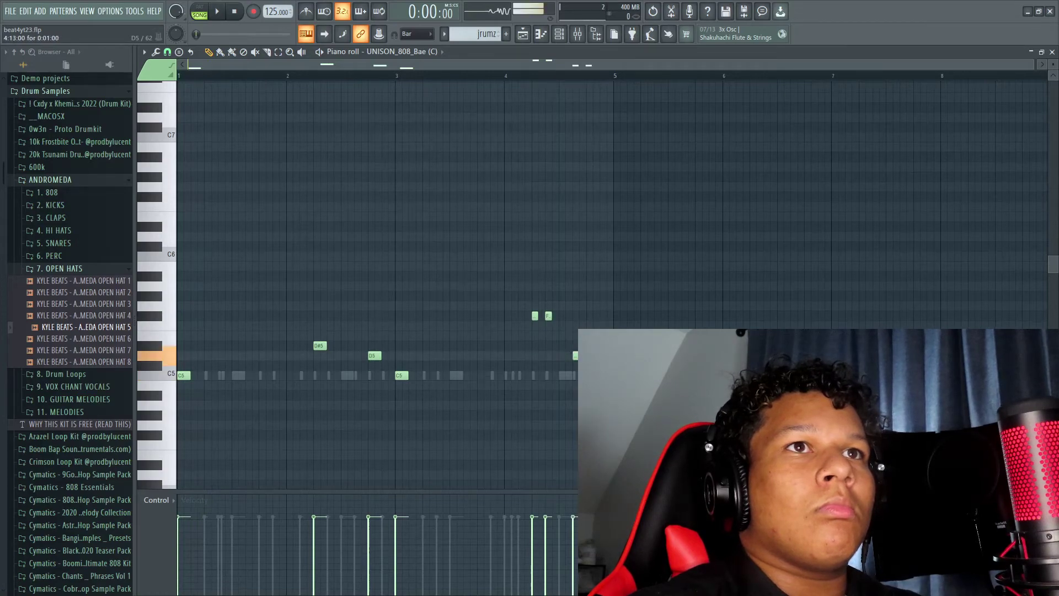
Route the UNISON_808_Bae (C) channel to mixer insert 6 and close its sampler settings.
{"action": "left_click", "coordinate": [568, 41]}
{"action": "left_click", "coordinate": [574, 251]}
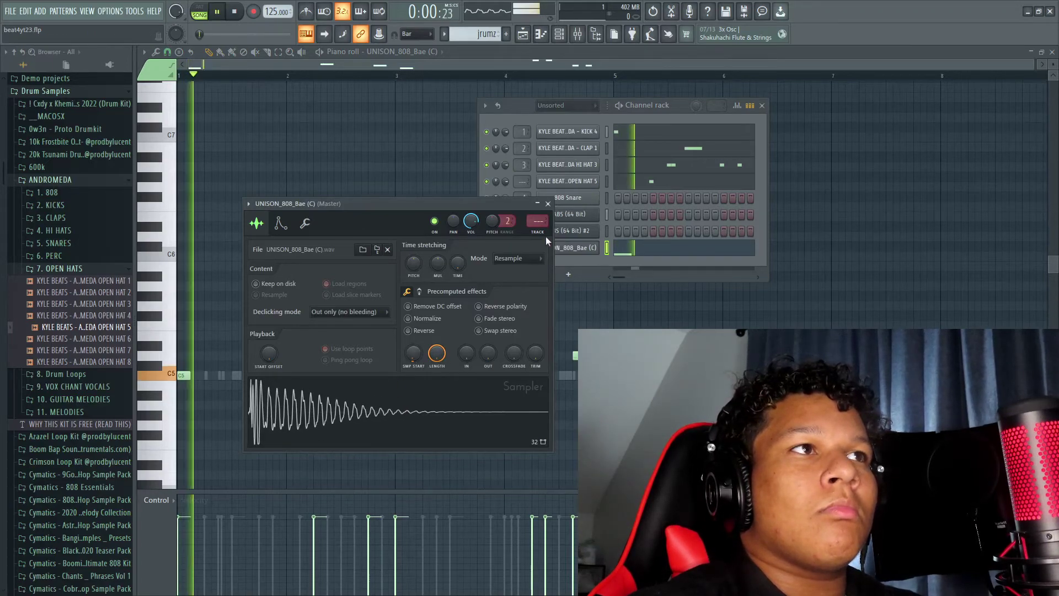
{"action": "left_click", "coordinate": [548, 204]}
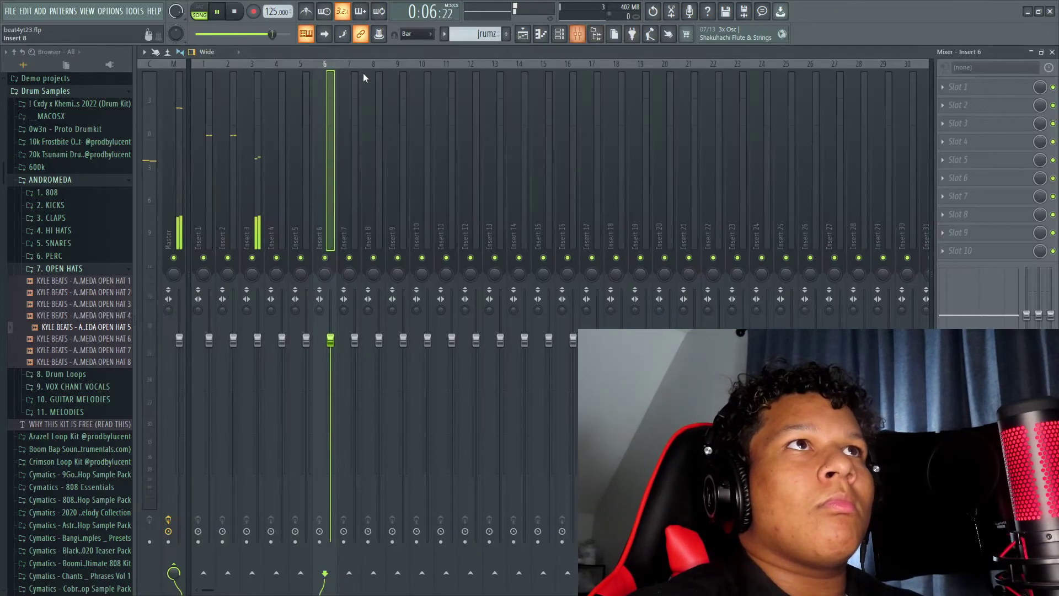
Load Cymatics Diablo Lite into the first effect slot of mixer insert 6.
{"action": "key", "text": "F9"}
{"action": "left_click", "coordinate": [964, 89]}
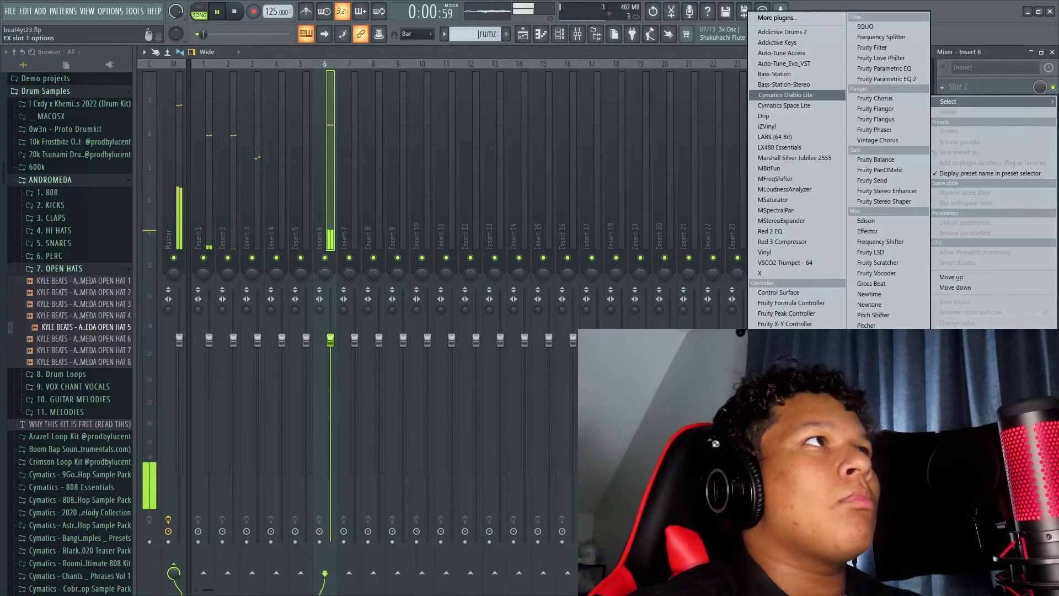
{"action": "left_click", "coordinate": [794, 95]}
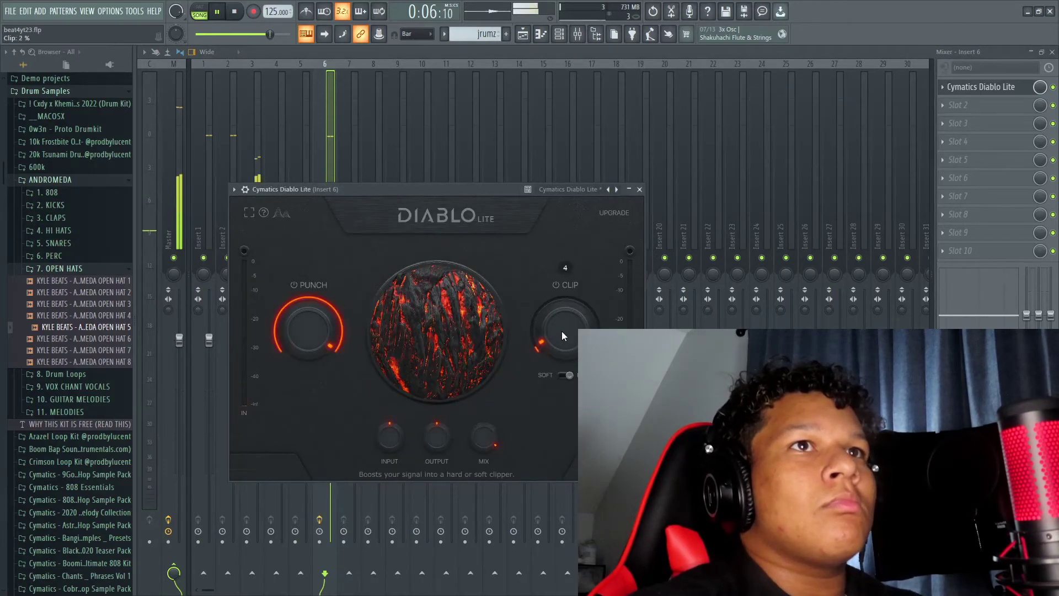
Raise the Clip amount and lower the Punch amount in Diablo Lite for the 808, and leave the mixer.
{"action": "left_click_drag", "start_coordinate": [562, 331], "coordinate": [563, 320]}
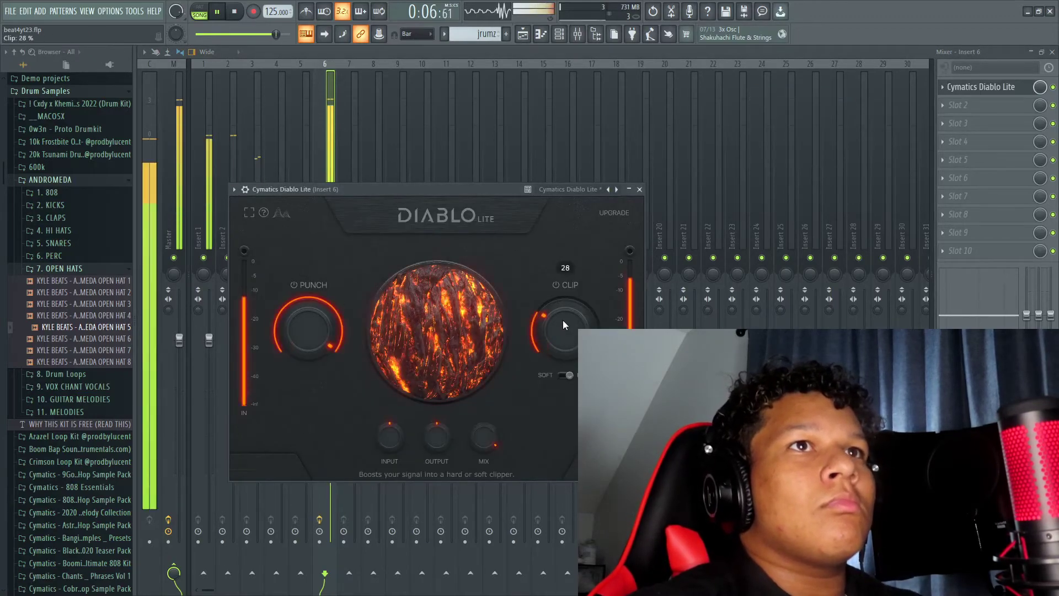
{"action": "left_click_drag", "start_coordinate": [318, 322], "coordinate": [313, 332]}
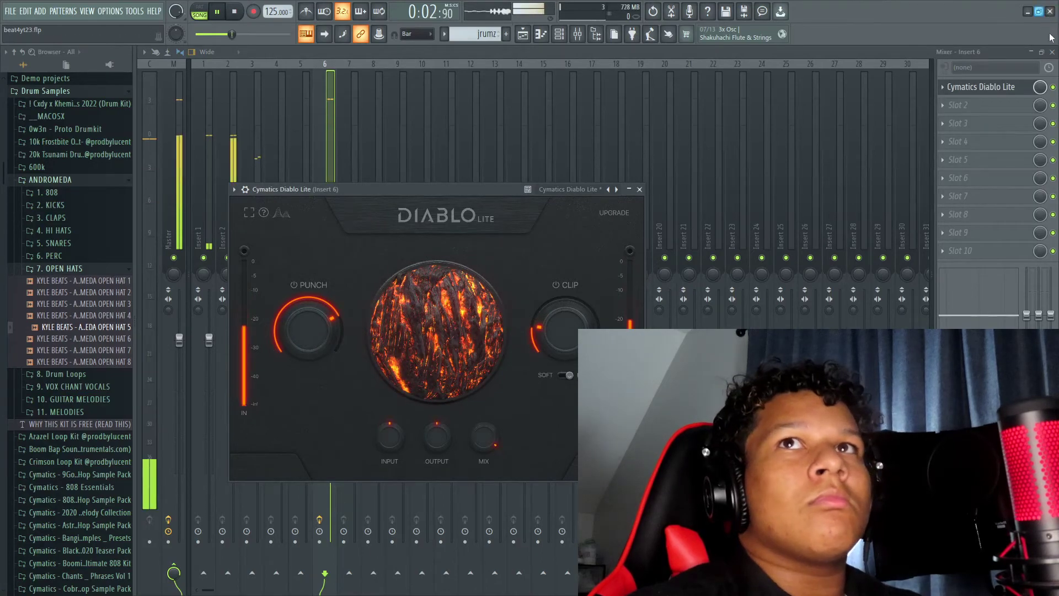
{"action": "key", "text": "F9"}
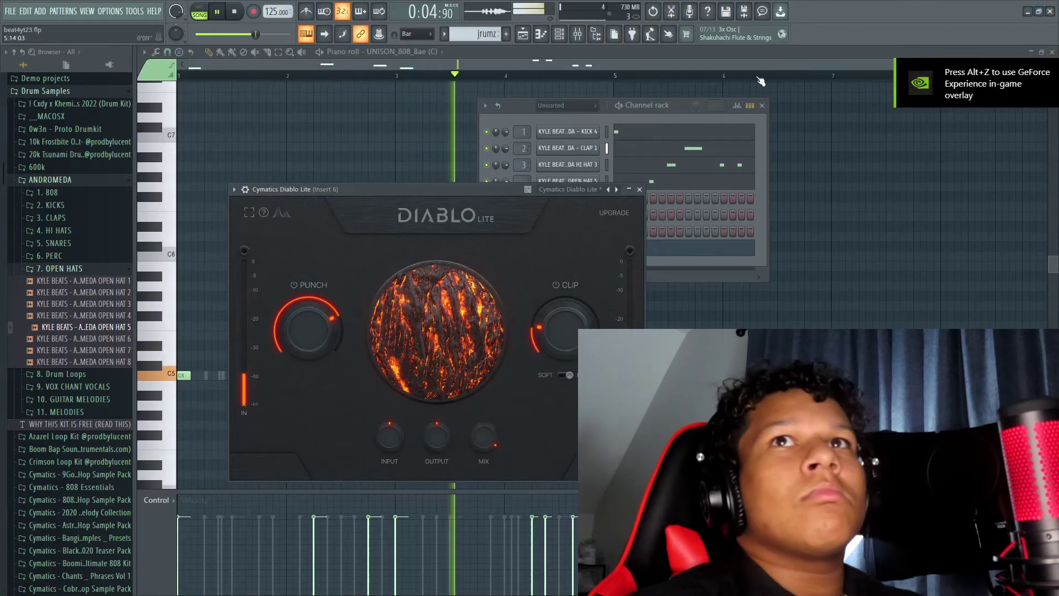
Close the 808's piano roll, the online timer page and the remaining plugin and channel windows, keeping only the playlist open.
{"action": "left_click", "coordinate": [1055, 53]}
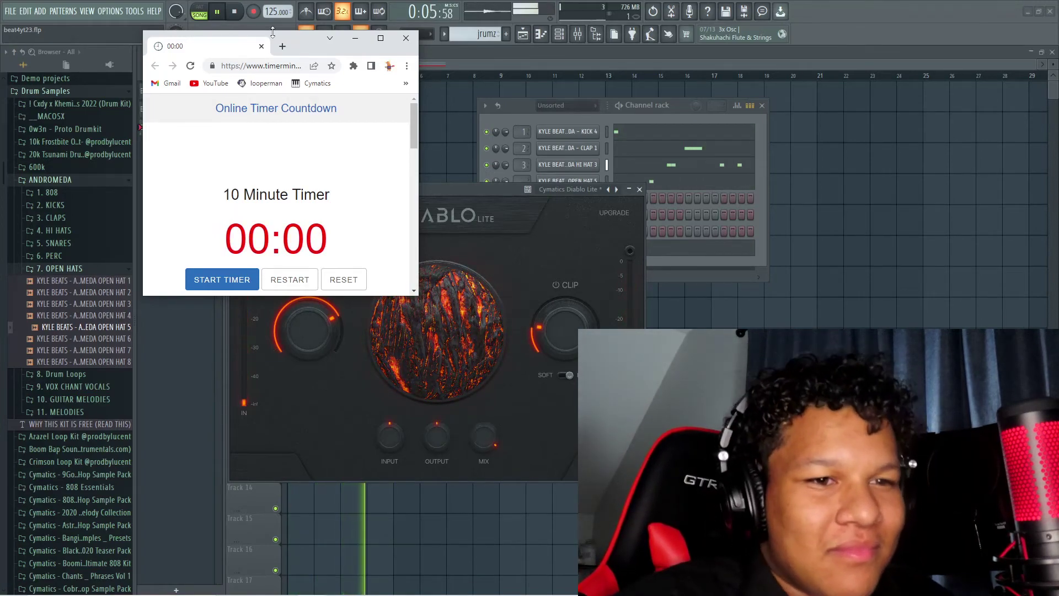
{"action": "left_click_drag", "start_coordinate": [326, 49], "coordinate": [146, 65]}
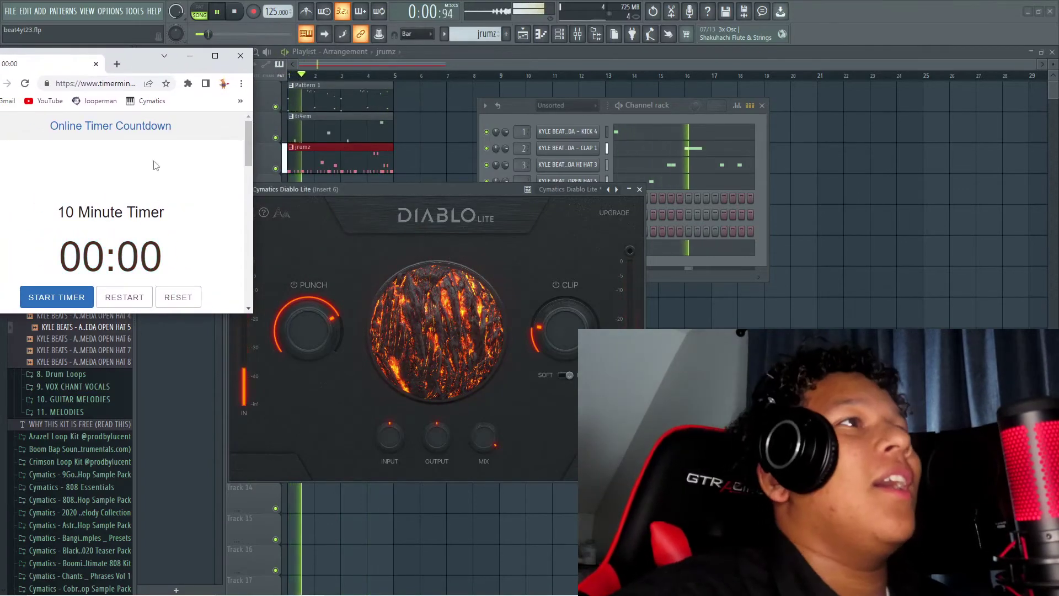
{"action": "left_click", "coordinate": [96, 64]}
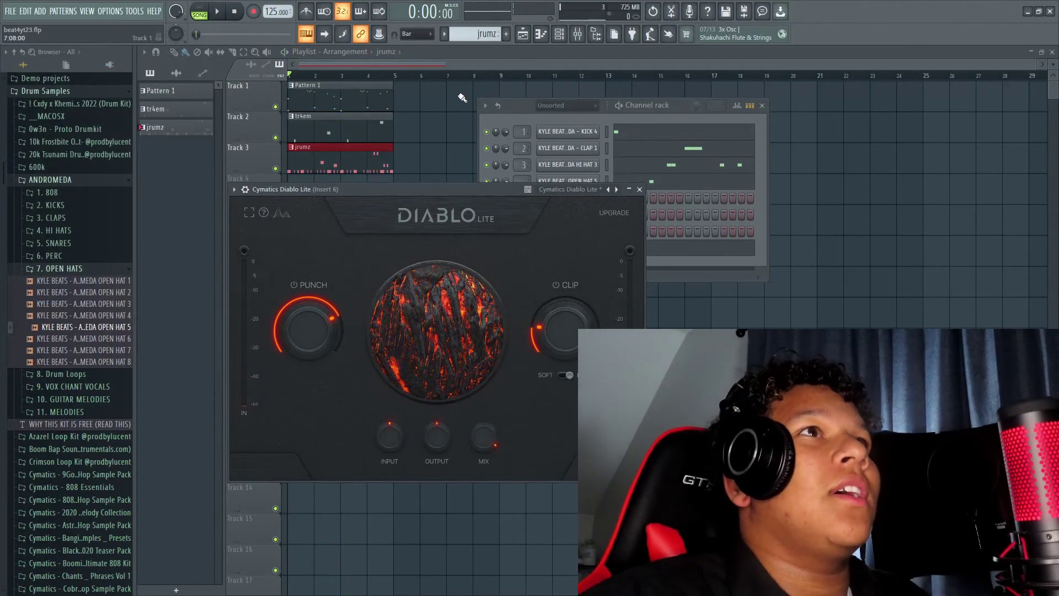
{"action": "key", "text": "F12"}
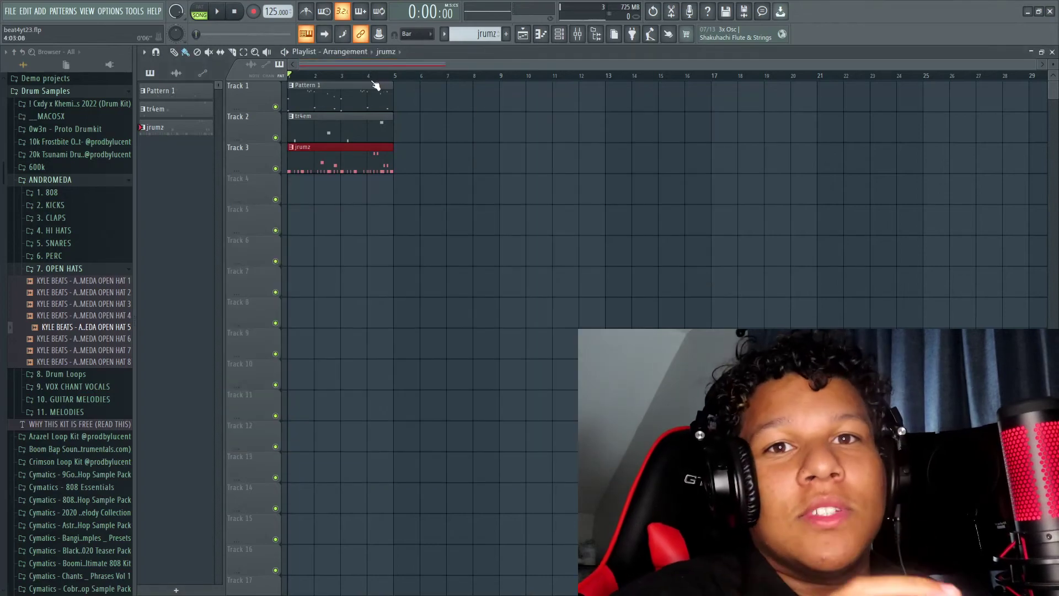